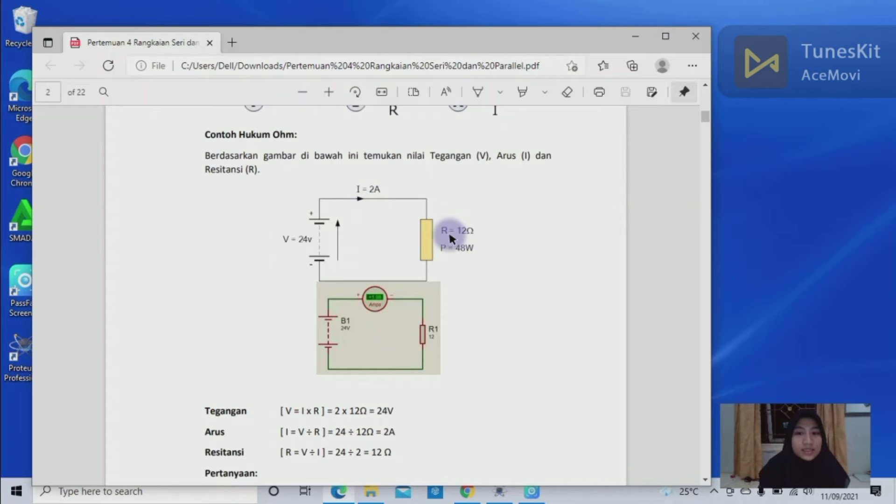
- Review the Ohm's law example on page 2, including its circuit diagrams, voltage, current and resistance calculations, and follow-up questions
{"action": "scroll", "coordinate": [427, 251], "scroll_direction": "down", "scroll_amount": 1}
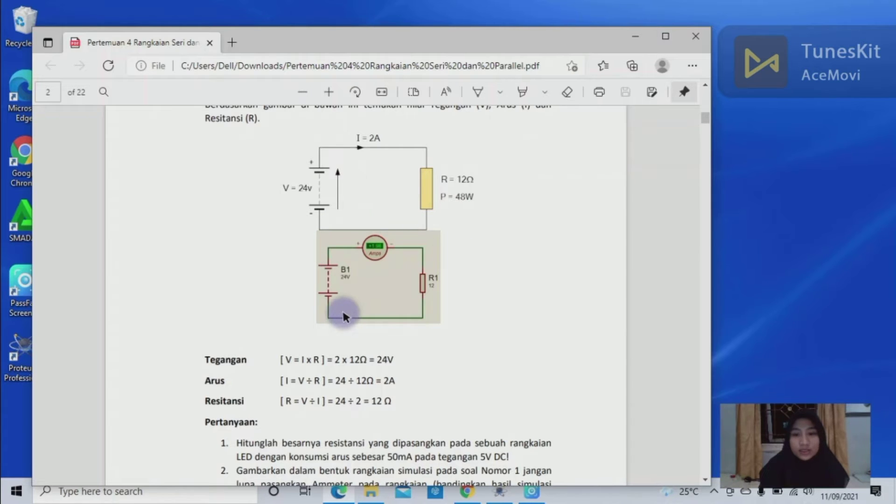
{"action": "scroll", "coordinate": [342, 308], "scroll_direction": "down", "scroll_amount": 1}
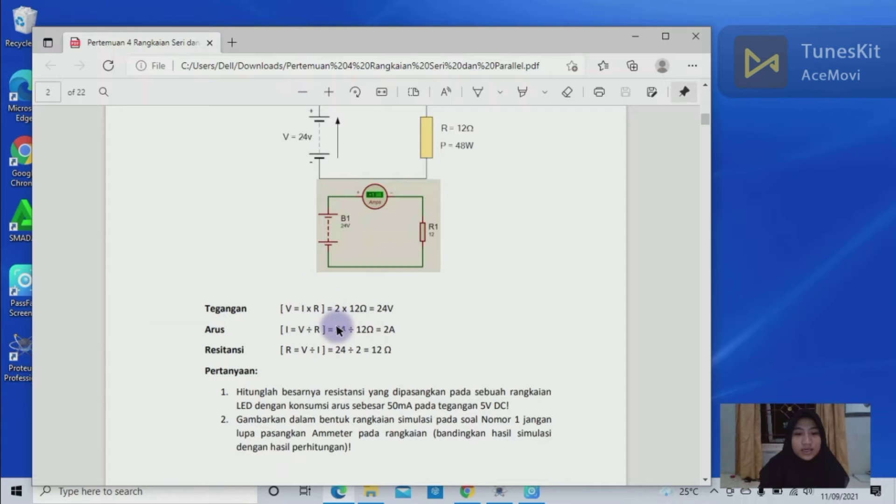
{"action": "scroll", "coordinate": [337, 329], "scroll_direction": "up", "scroll_amount": 1}
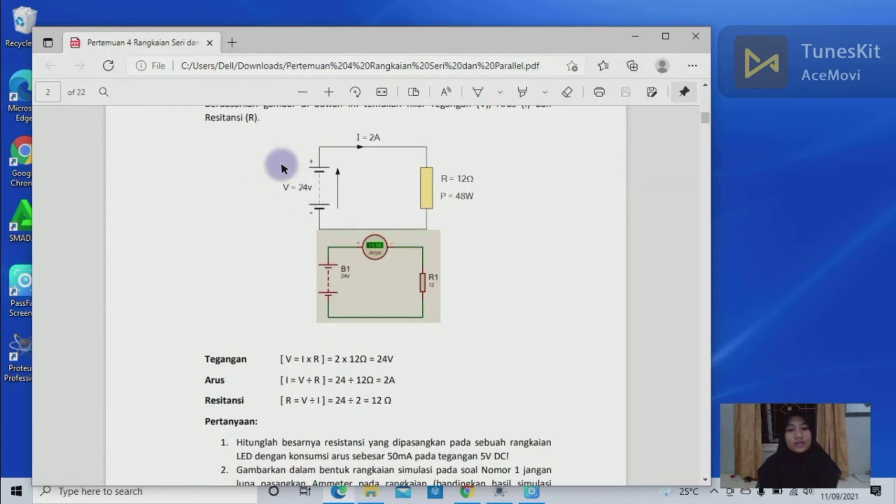
{"action": "scroll", "coordinate": [312, 191], "scroll_direction": "down", "scroll_amount": 1}
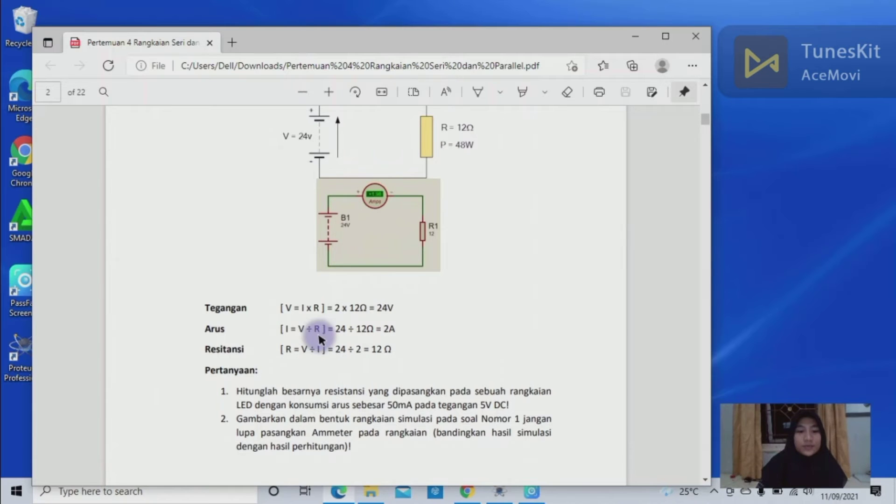
- Read the series resistor section starting on page 3, examining the three-resistor example and the total and equivalent resistance formulas
{"action": "scroll", "coordinate": [318, 332], "scroll_direction": "down", "scroll_amount": 12}
{"action": "scroll", "coordinate": [319, 335], "scroll_direction": "up", "scroll_amount": 3}
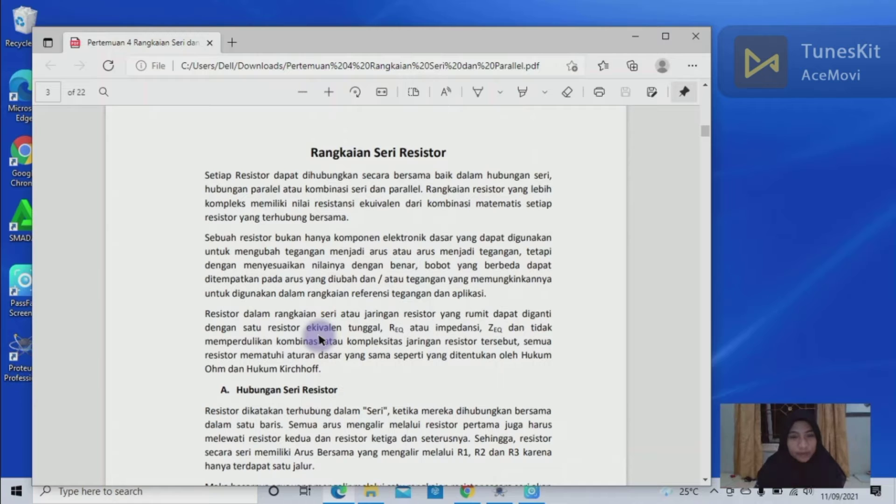
{"action": "scroll", "coordinate": [318, 339], "scroll_direction": "up", "scroll_amount": 1}
{"action": "scroll", "coordinate": [319, 339], "scroll_direction": "down", "scroll_amount": 1}
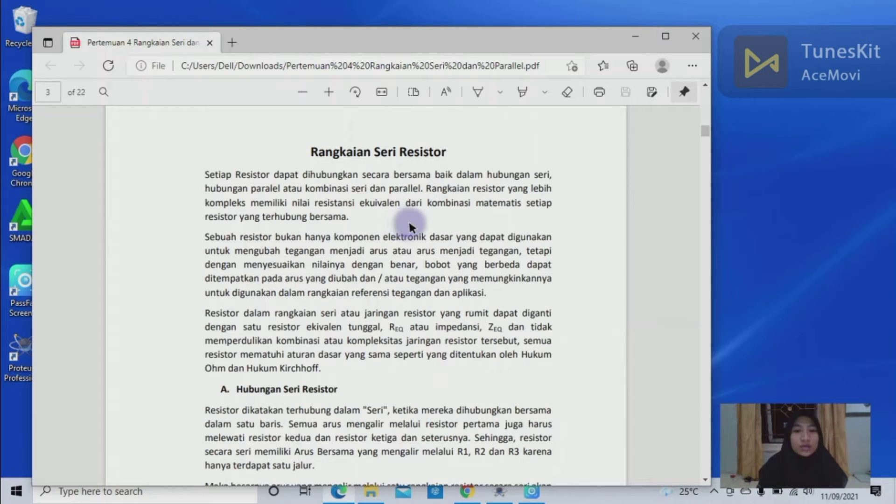
{"action": "scroll", "coordinate": [407, 219], "scroll_direction": "down", "scroll_amount": 1}
{"action": "scroll", "coordinate": [409, 226], "scroll_direction": "down", "scroll_amount": 5}
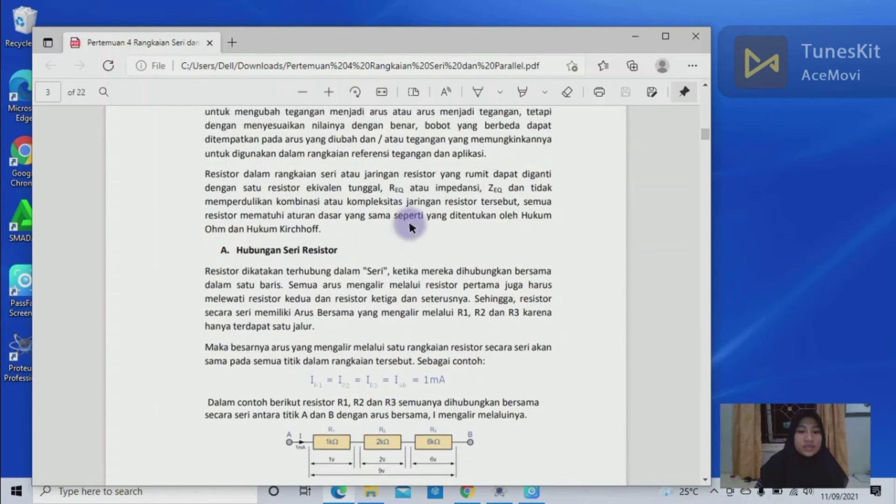
{"action": "scroll", "coordinate": [409, 225], "scroll_direction": "down", "scroll_amount": 1}
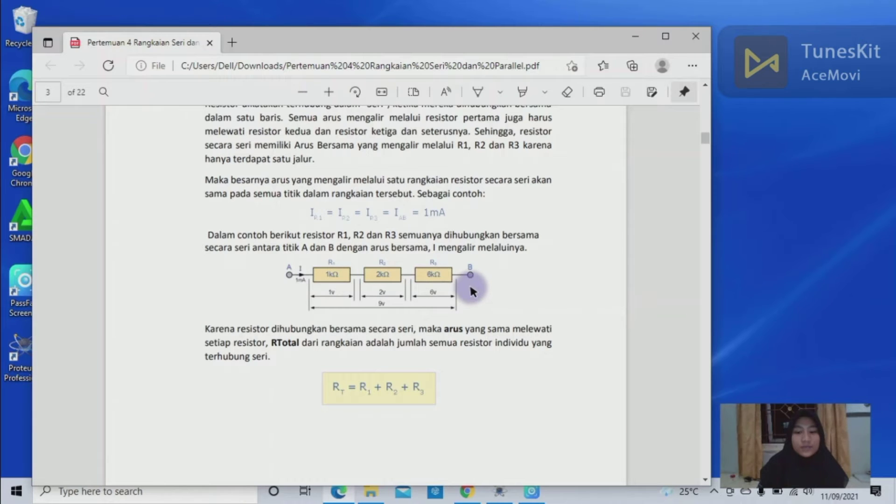
{"action": "scroll", "coordinate": [469, 283], "scroll_direction": "down", "scroll_amount": 1}
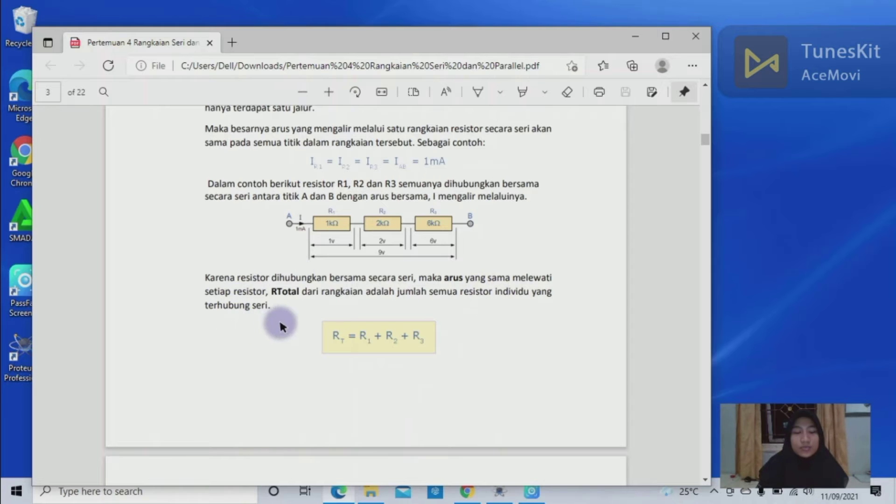
{"action": "scroll", "coordinate": [328, 335], "scroll_direction": "down", "scroll_amount": 1}
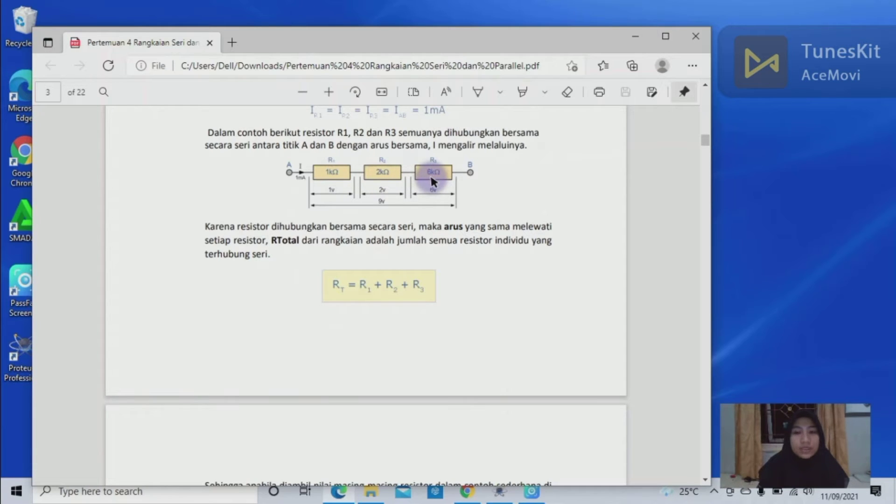
{"action": "scroll", "coordinate": [432, 233], "scroll_direction": "down", "scroll_amount": 1}
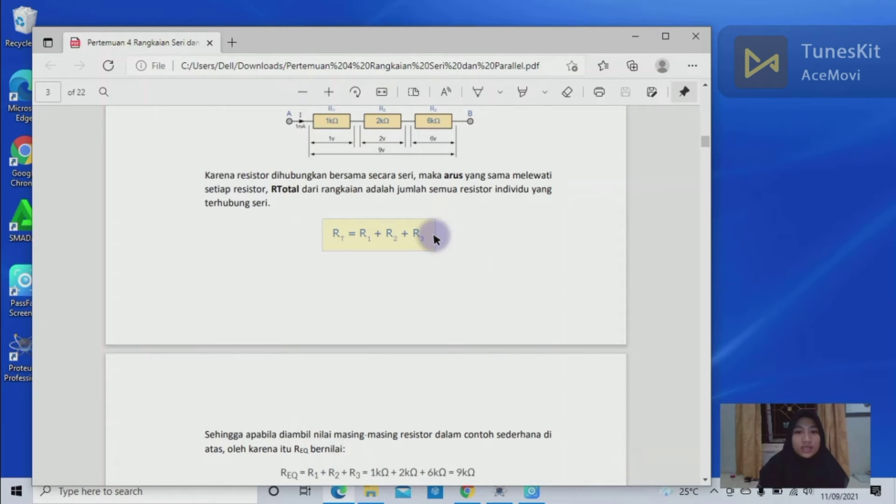
{"action": "scroll", "coordinate": [409, 171], "scroll_direction": "down", "scroll_amount": 3}
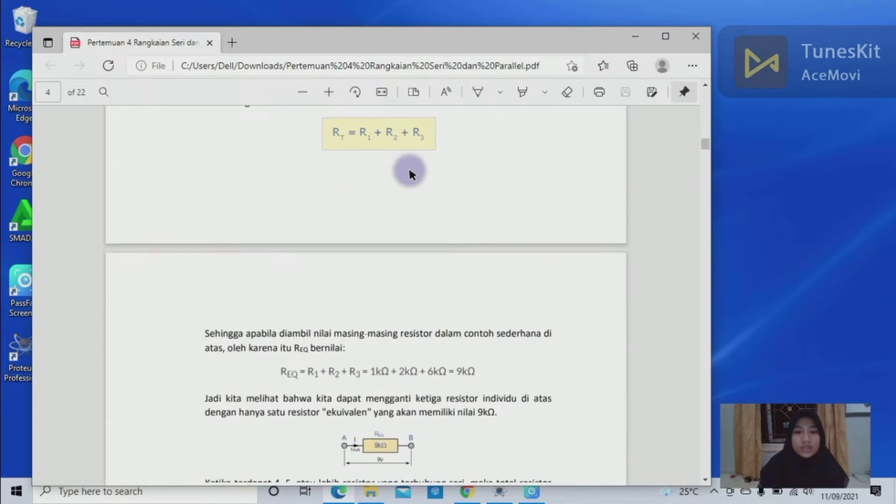
{"action": "scroll", "coordinate": [409, 171], "scroll_direction": "down", "scroll_amount": 1}
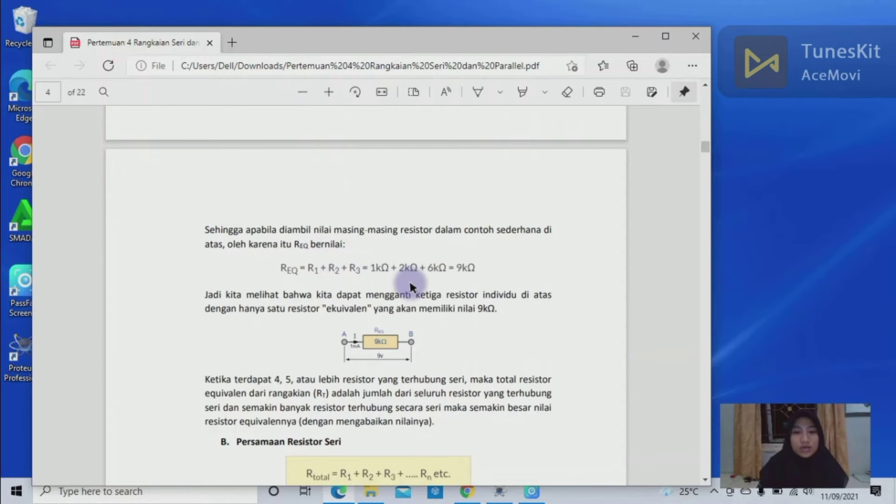
- Go to the parallel resistor section on page 10 and examine its explanation, voltage formula and three-branch circuit diagram
{"action": "scroll", "coordinate": [411, 286], "scroll_direction": "down", "scroll_amount": 2}
{"action": "scroll", "coordinate": [411, 285], "scroll_direction": "down", "scroll_amount": 15}
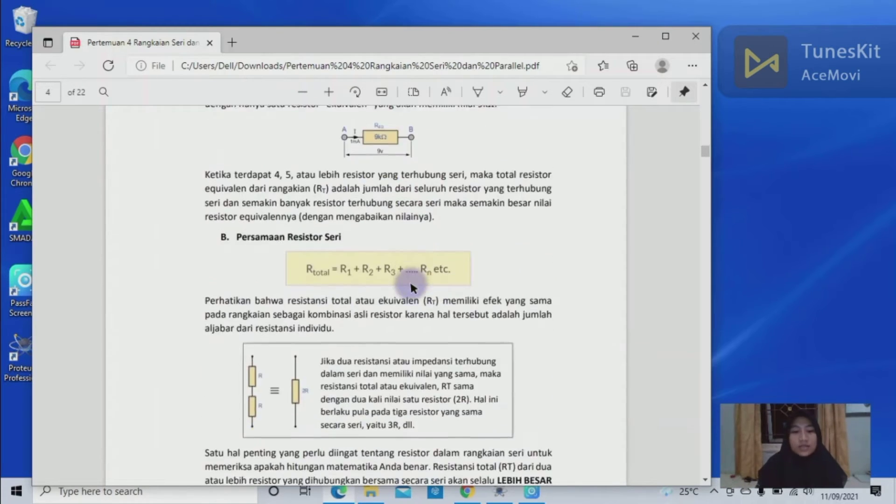
{"action": "scroll", "coordinate": [411, 285], "scroll_direction": "down", "scroll_amount": 15}
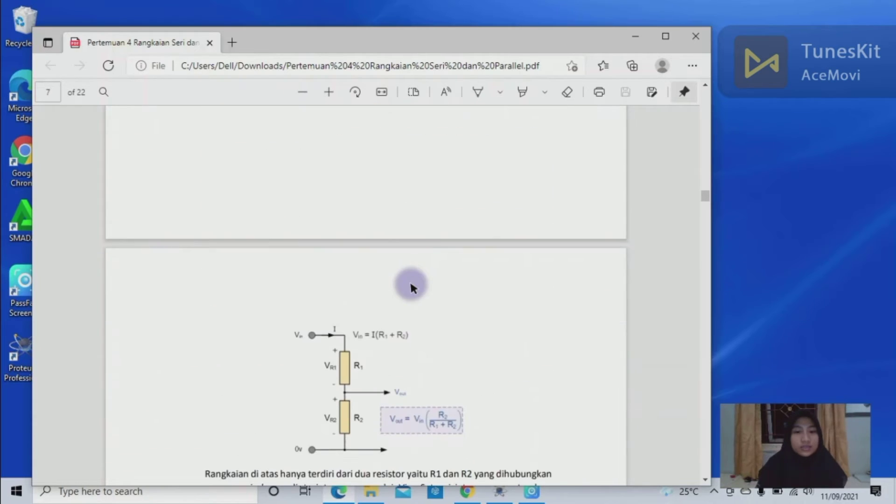
{"action": "scroll", "coordinate": [411, 286], "scroll_direction": "down", "scroll_amount": 15}
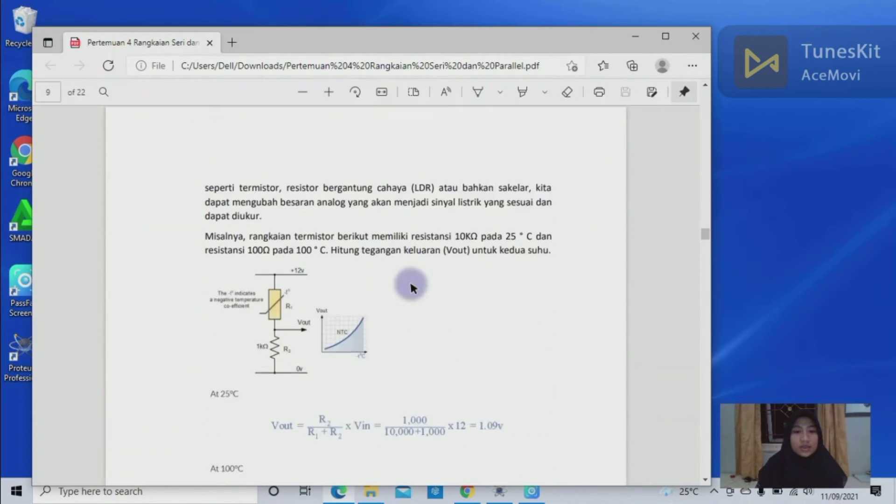
{"action": "scroll", "coordinate": [409, 280], "scroll_direction": "down", "scroll_amount": 2}
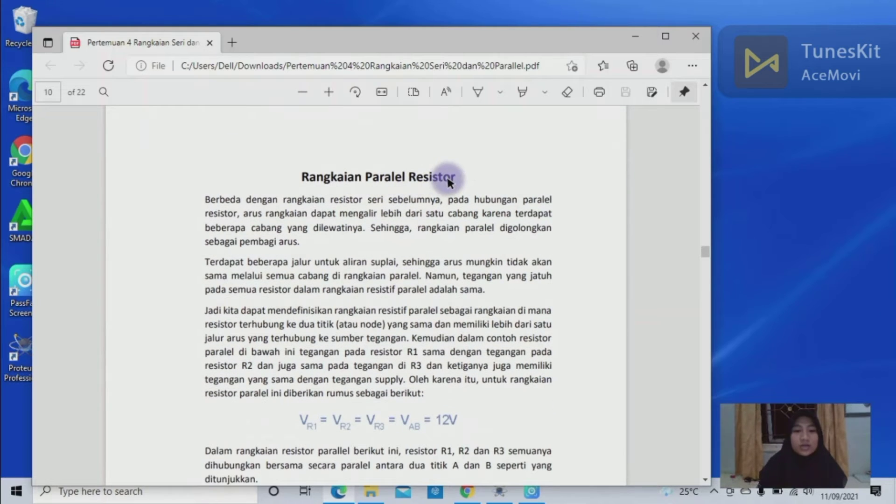
{"action": "scroll", "coordinate": [447, 177], "scroll_direction": "down", "scroll_amount": 1}
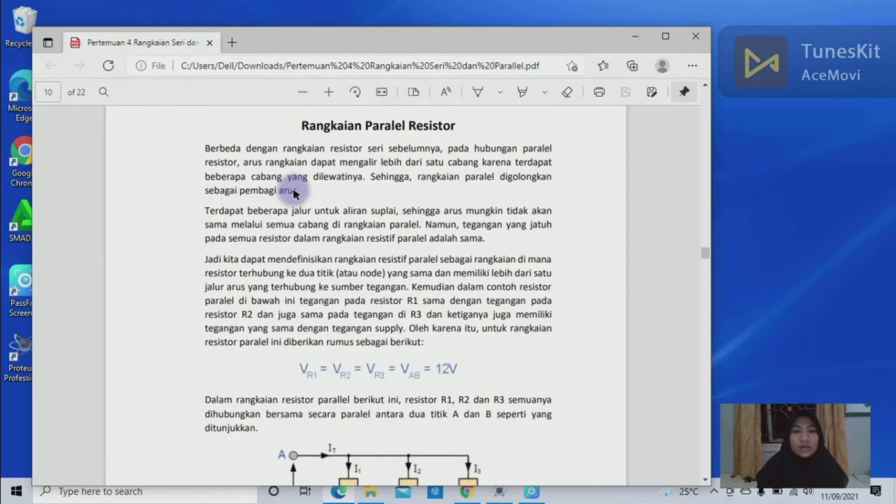
{"action": "scroll", "coordinate": [293, 191], "scroll_direction": "down", "scroll_amount": 3}
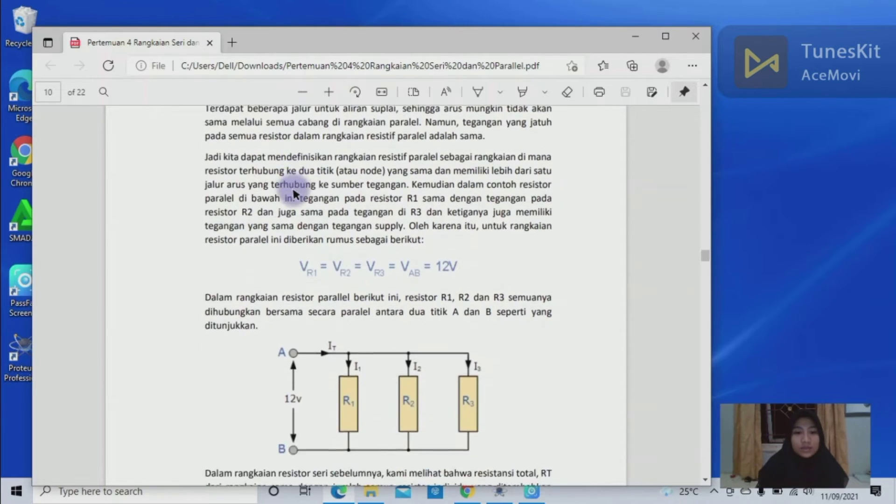
{"action": "scroll", "coordinate": [293, 190], "scroll_direction": "down", "scroll_amount": 1}
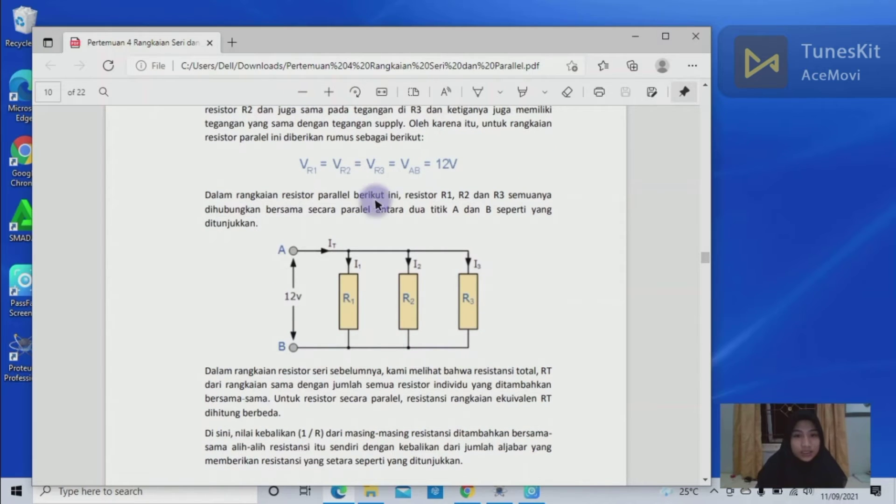
{"action": "scroll", "coordinate": [479, 284], "scroll_direction": "down", "scroll_amount": 7}
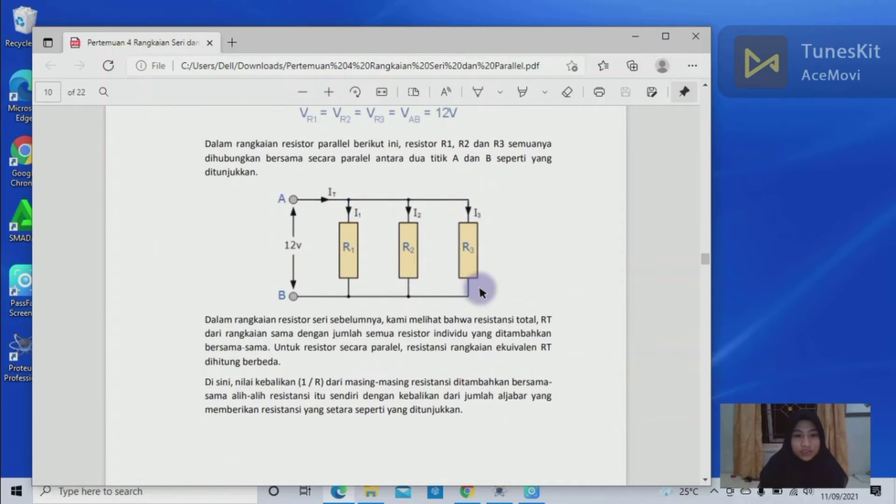
- Switch to the RANGKAIAN ELEKTRONIKA course page in Google Chrome and examine the Ohm's law, series, parallel and combination circuit examples
{"action": "left_click", "coordinate": [647, 39]}
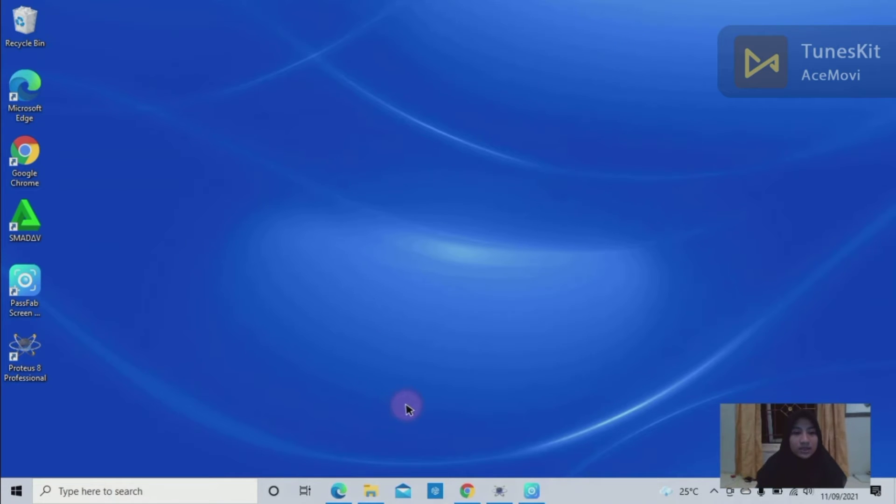
{"action": "mouse_move", "coordinate": [455, 485]}
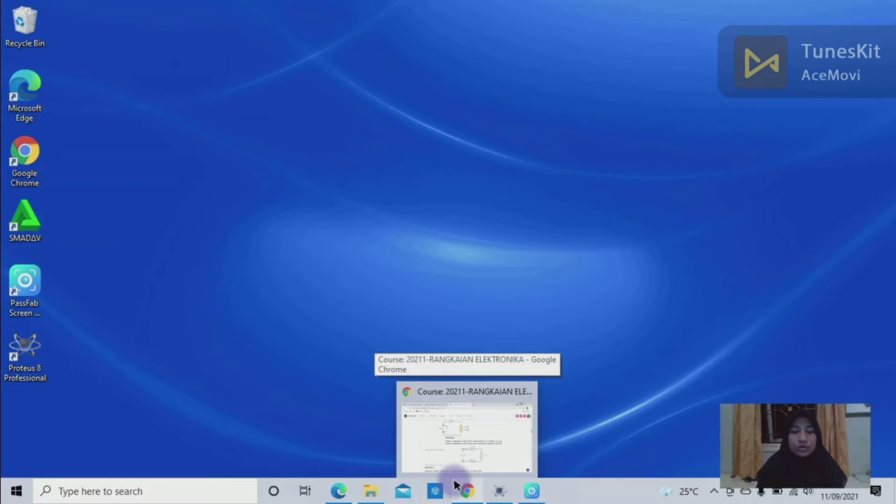
{"action": "left_click", "coordinate": [463, 455]}
{"action": "mouse_move", "coordinate": [474, 16]}
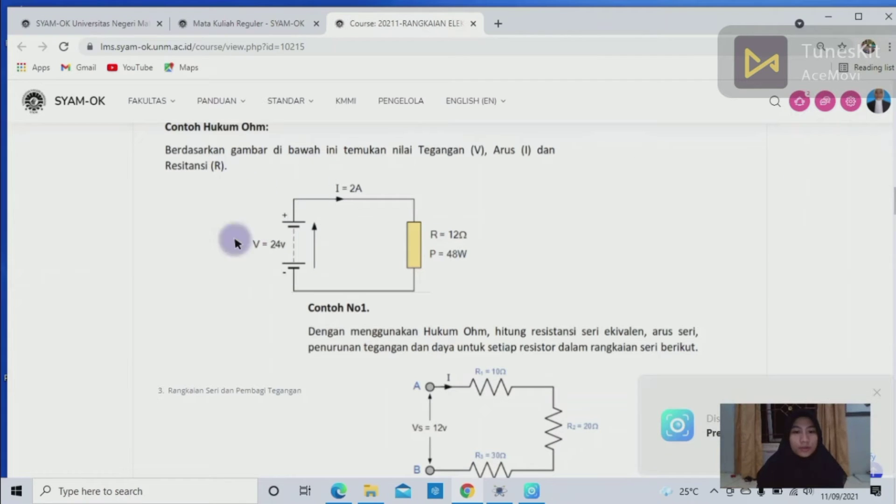
{"action": "scroll", "coordinate": [569, 92], "scroll_direction": "down", "scroll_amount": 1}
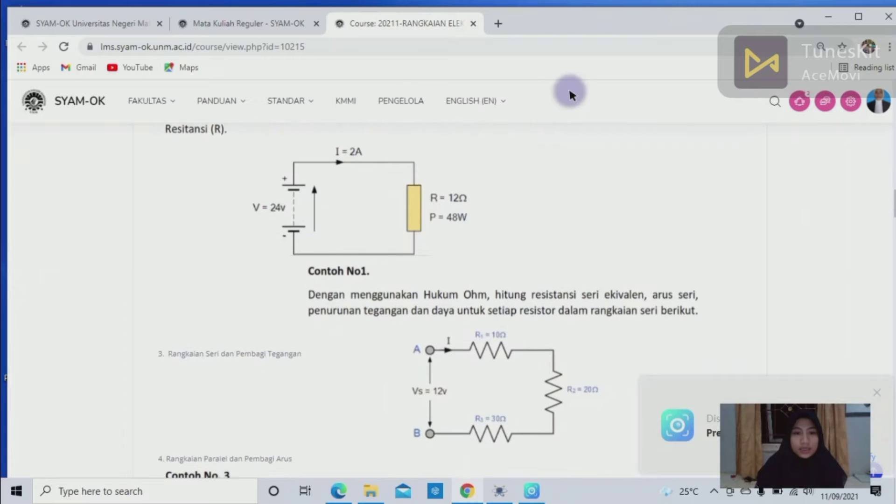
{"action": "scroll", "coordinate": [570, 92], "scroll_direction": "down", "scroll_amount": 1}
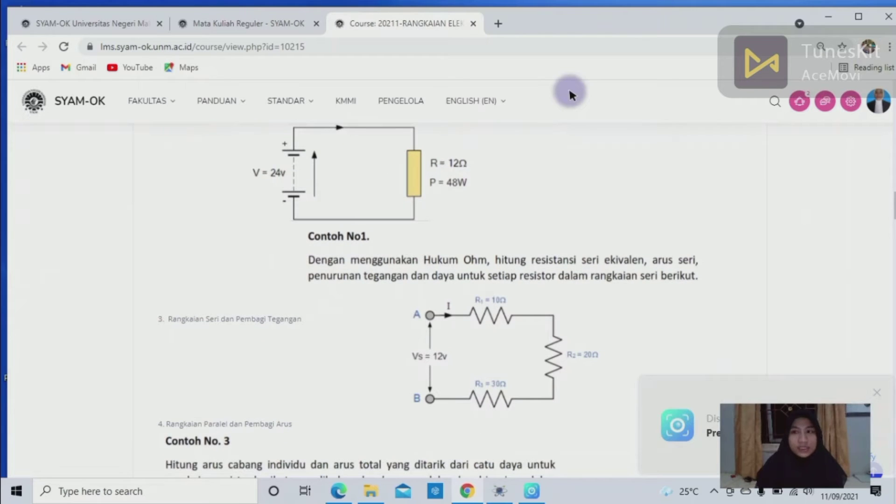
{"action": "scroll", "coordinate": [570, 91], "scroll_direction": "down", "scroll_amount": 2}
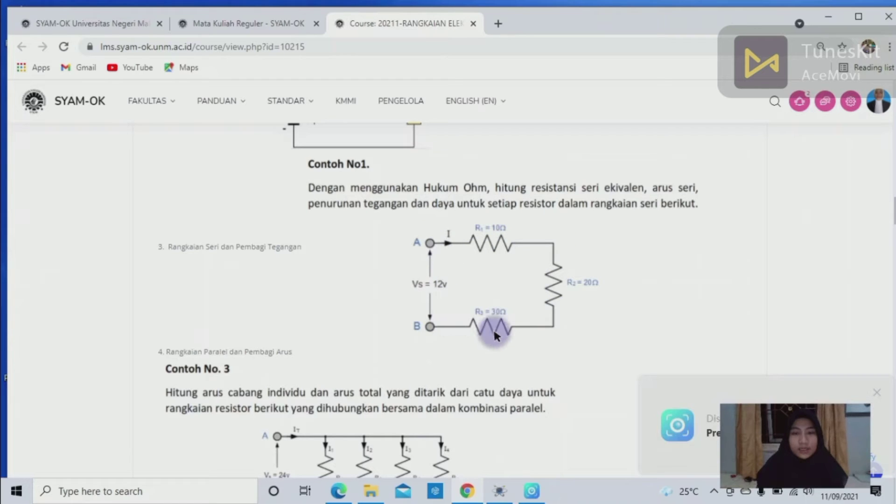
{"action": "scroll", "coordinate": [518, 333], "scroll_direction": "down", "scroll_amount": 4}
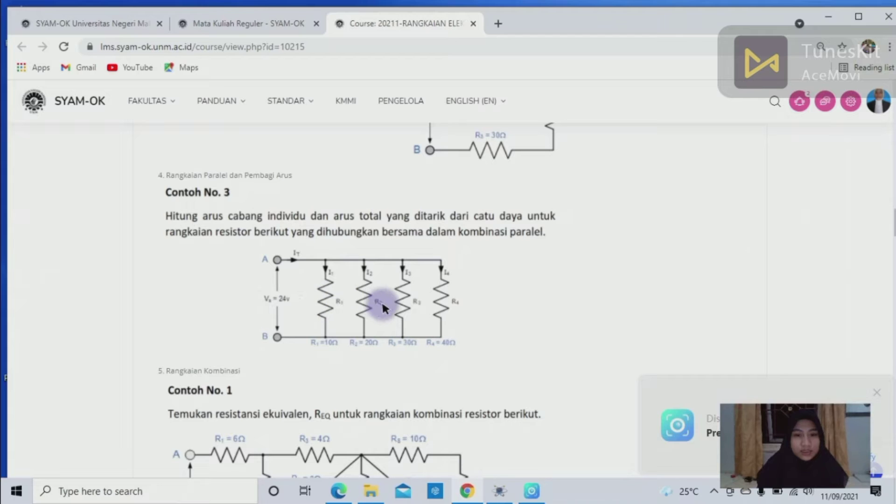
{"action": "scroll", "coordinate": [382, 302], "scroll_direction": "down", "scroll_amount": 2}
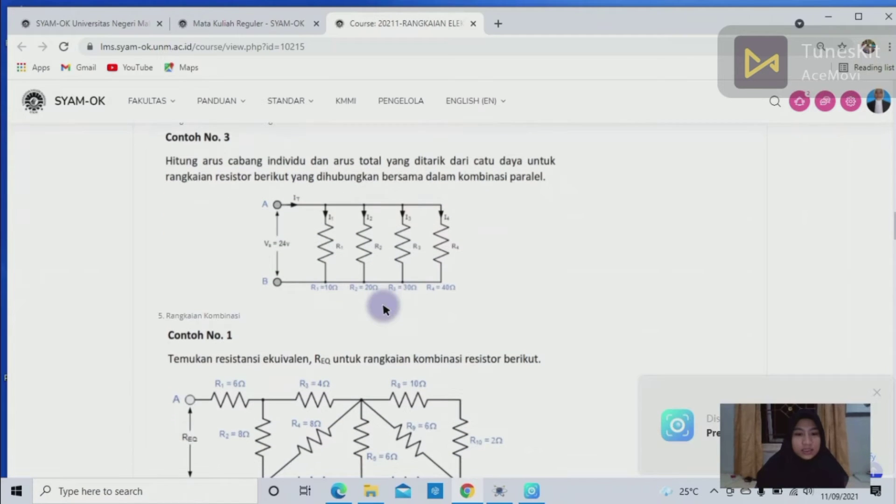
{"action": "scroll", "coordinate": [382, 302], "scroll_direction": "down", "scroll_amount": 2}
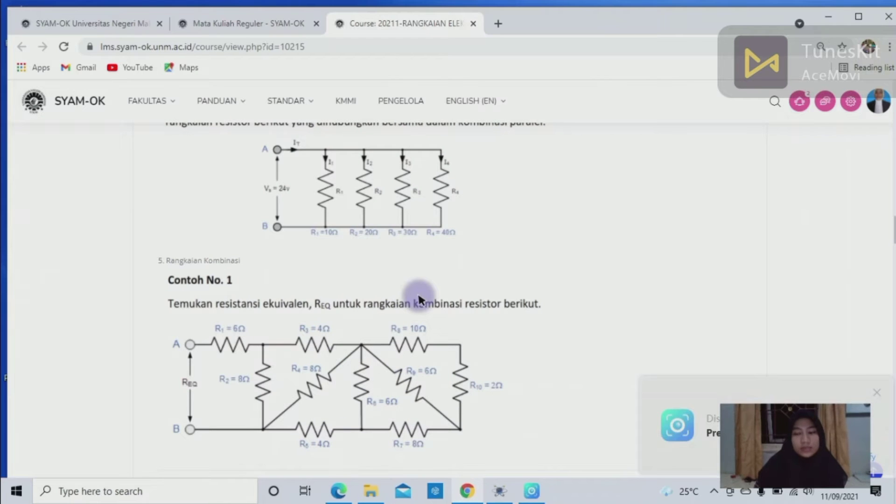
{"action": "scroll", "coordinate": [418, 297], "scroll_direction": "up", "scroll_amount": 10}
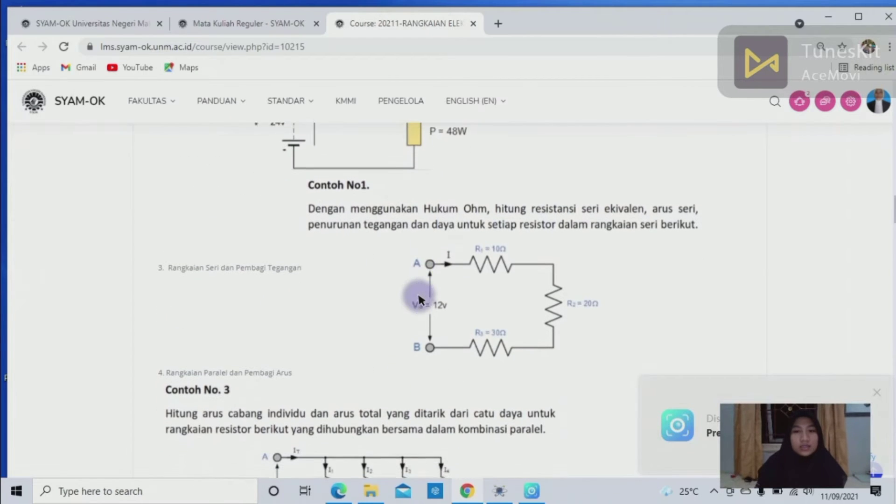
{"action": "scroll", "coordinate": [418, 297], "scroll_direction": "down", "scroll_amount": 1}
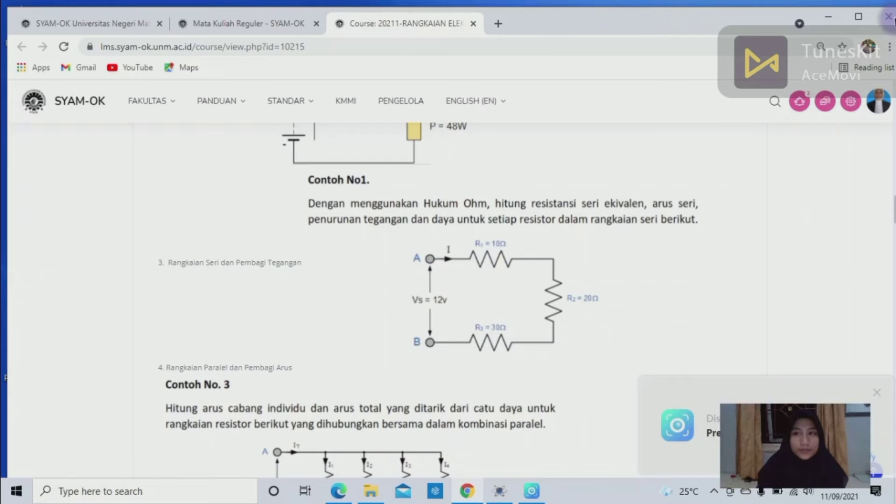
- Switch to Proteus and find the single-cell battery CELL in the device library using the keyword "cell"
{"action": "left_click", "coordinate": [829, 16]}
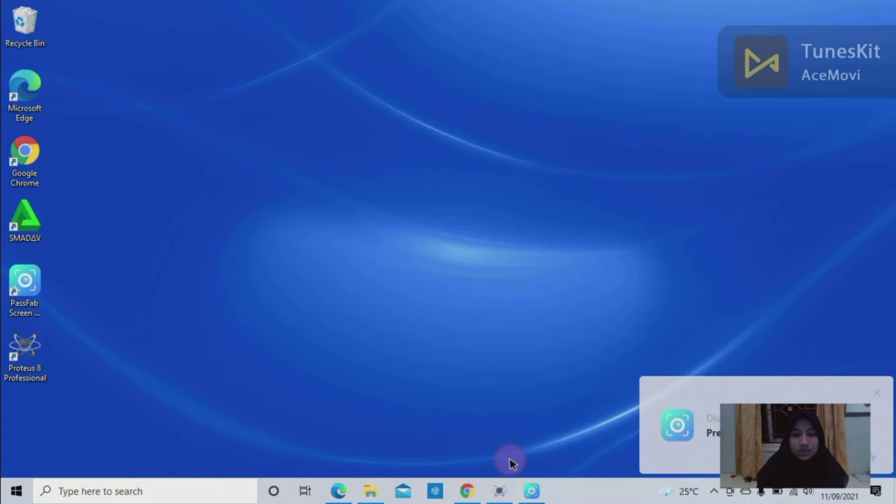
{"action": "left_click", "coordinate": [499, 490]}
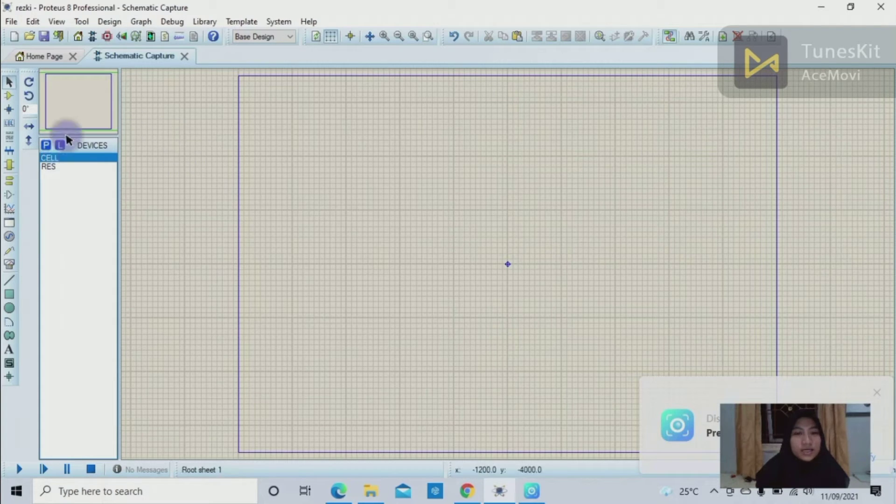
{"action": "left_click", "coordinate": [47, 146]}
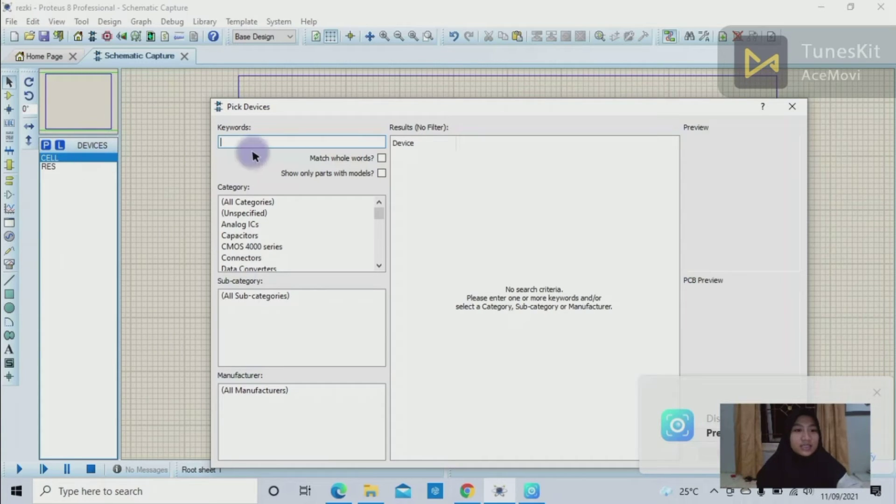
{"action": "type", "text": "ell"}
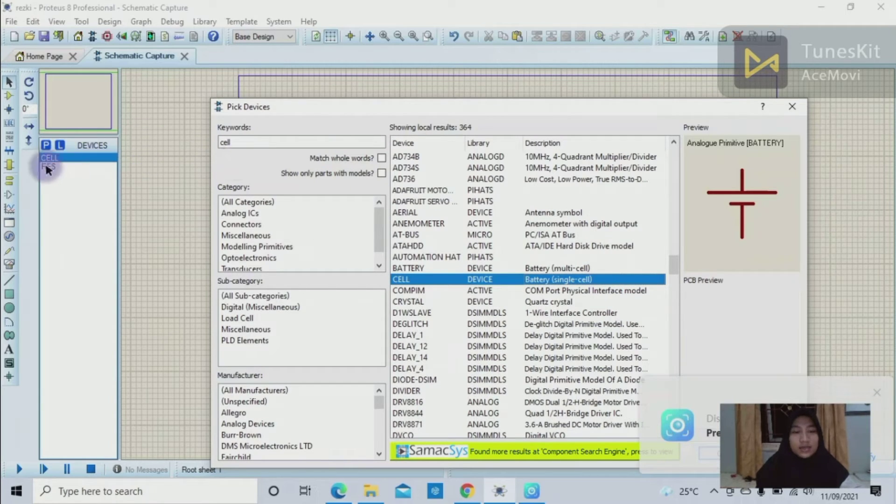
- Search the device library for "resistor" and pick the generic resistor symbol RES for the schematic
{"action": "left_click", "coordinate": [274, 140]}
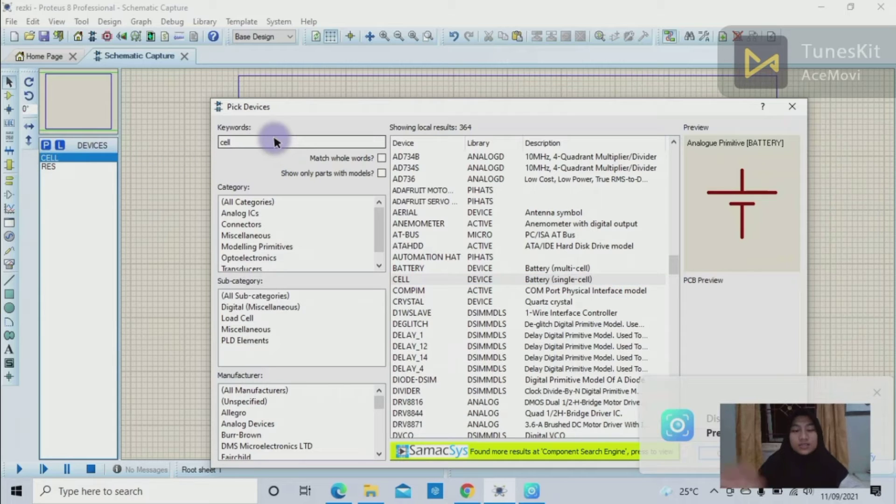
{"action": "key", "text": "BackSpace"}
{"action": "key", "text": "BackSpace"}
{"action": "key", "text": "BackSpace"}
{"action": "key", "text": "BackSpace"}
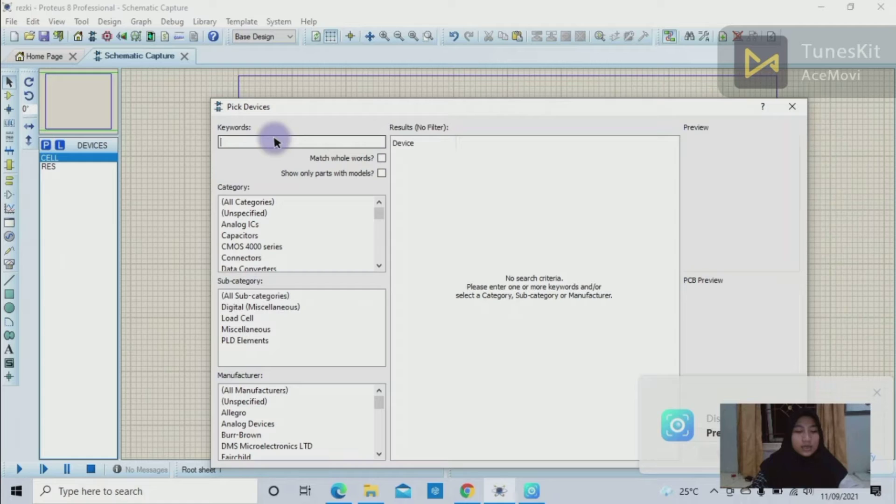
{"action": "type", "text": "re"}
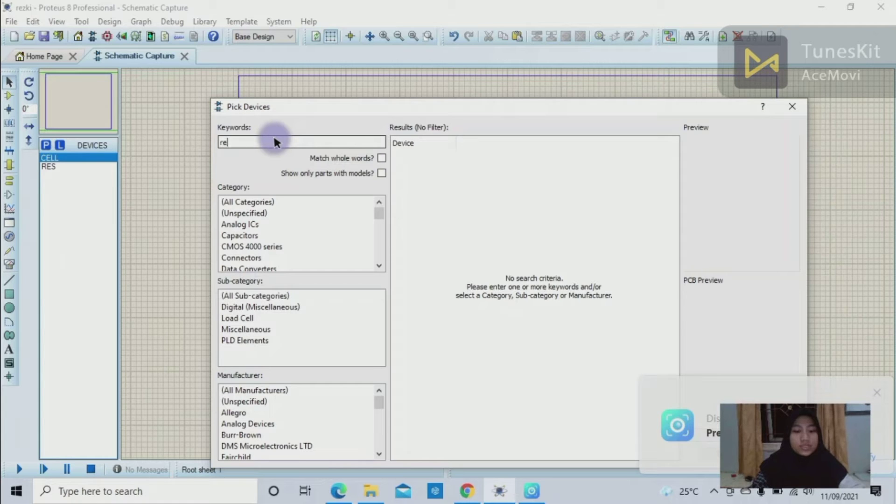
{"action": "type", "text": "sist"}
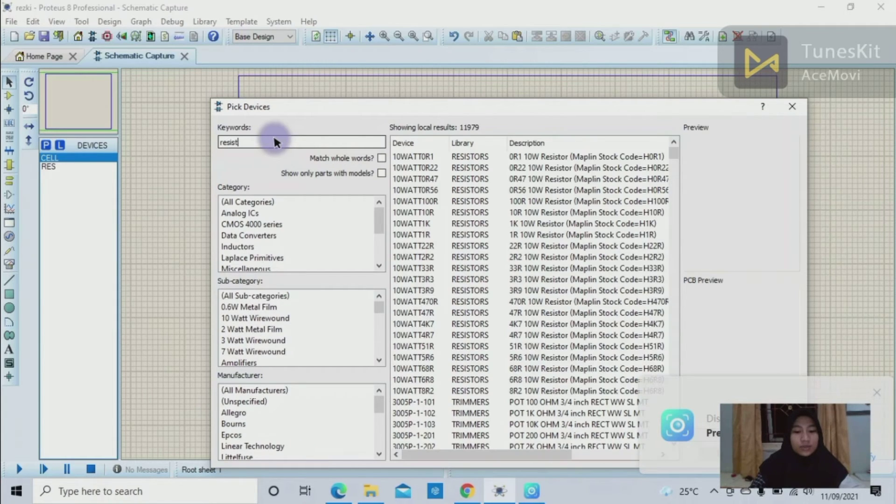
{"action": "type", "text": "or"}
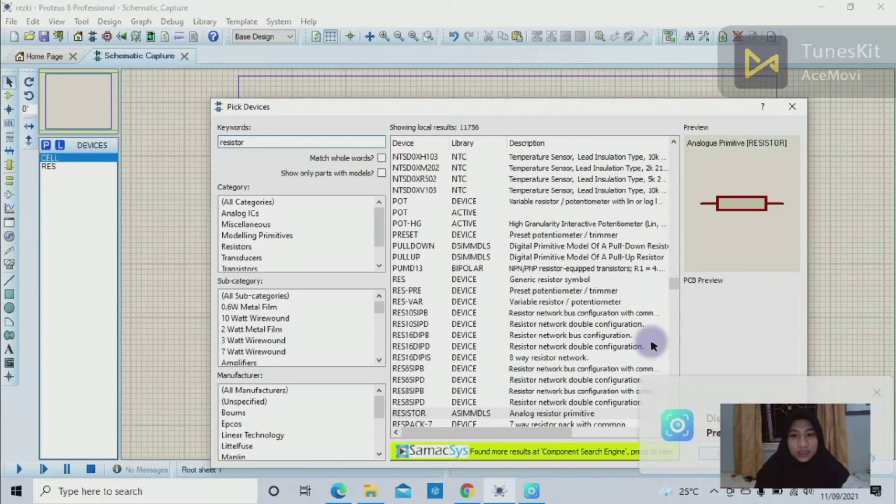
{"action": "left_click", "coordinate": [541, 279]}
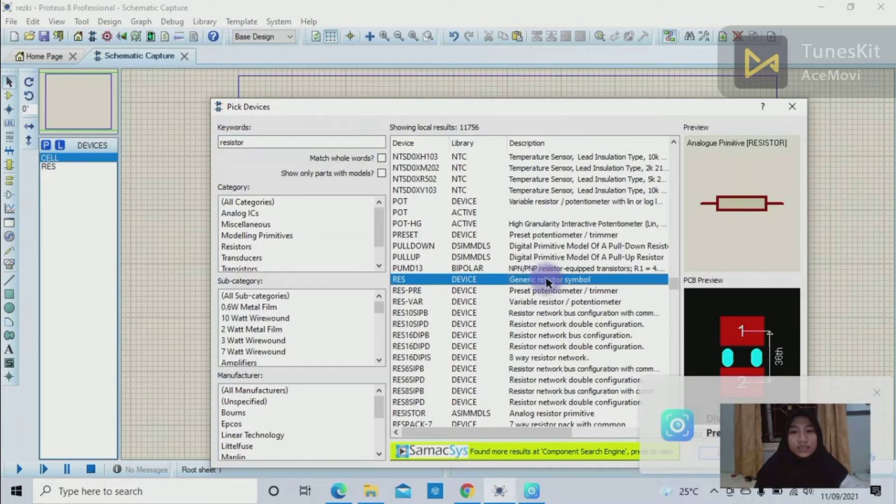
{"action": "double_click", "coordinate": [515, 282]}
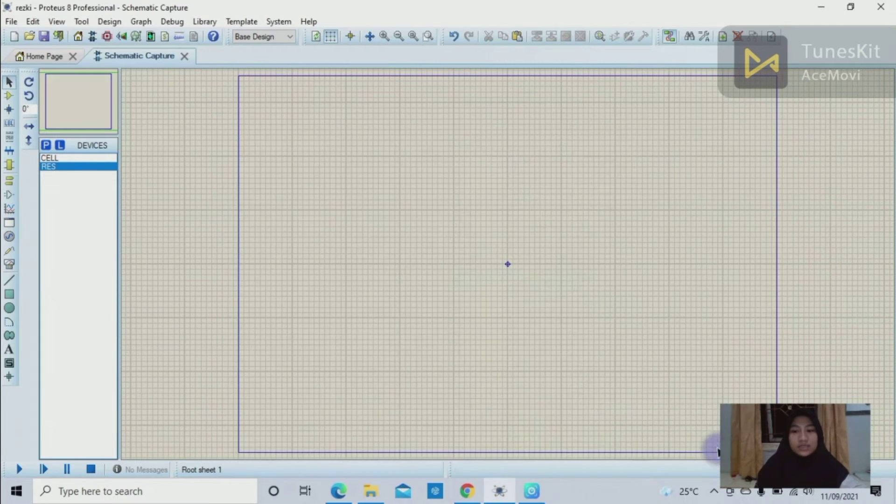
{"action": "left_click", "coordinate": [713, 452]}
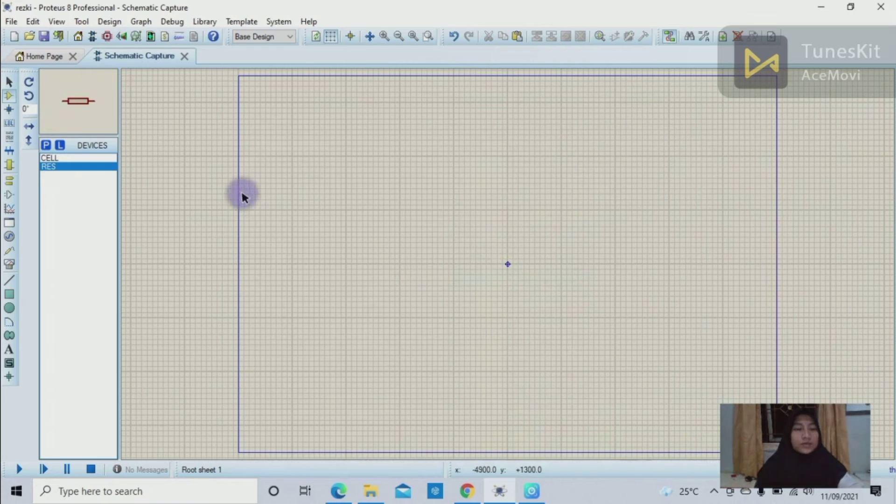
- Look through the generators and virtual instruments, examining the DC voltmeter and AC ammeter
{"action": "left_click", "coordinate": [10, 229]}
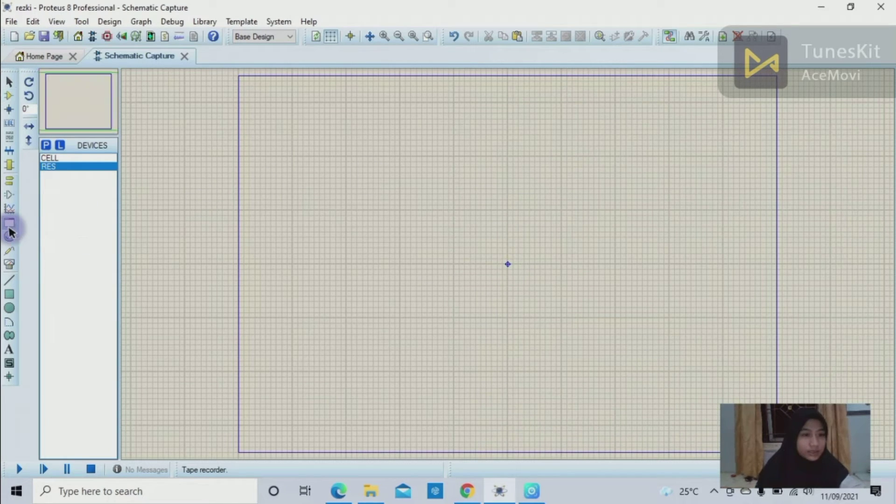
{"action": "left_click", "coordinate": [10, 237]}
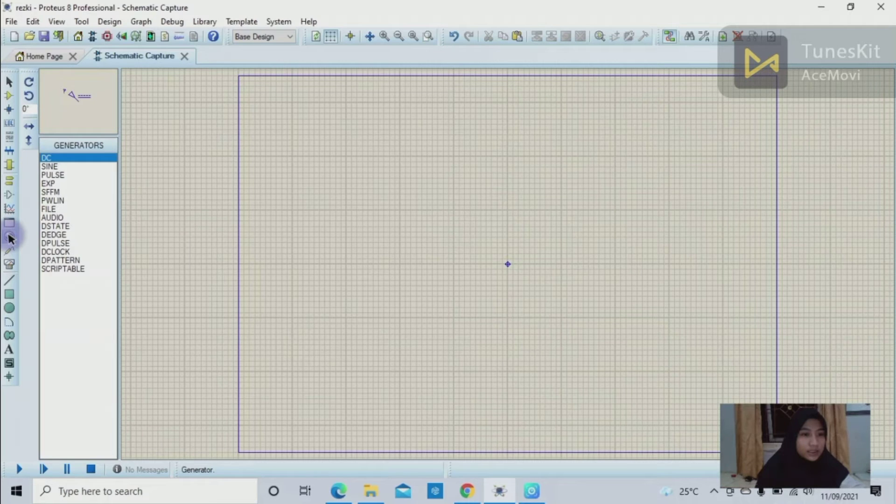
{"action": "left_click", "coordinate": [9, 263]}
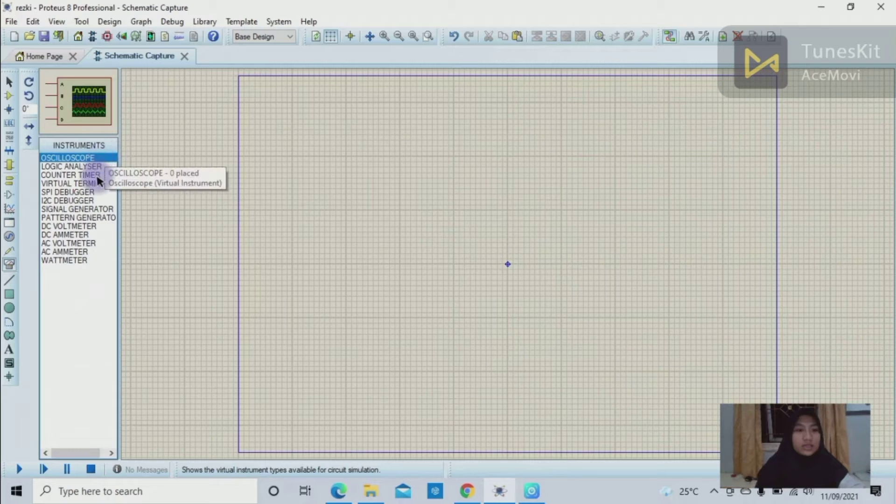
{"action": "left_click", "coordinate": [80, 226]}
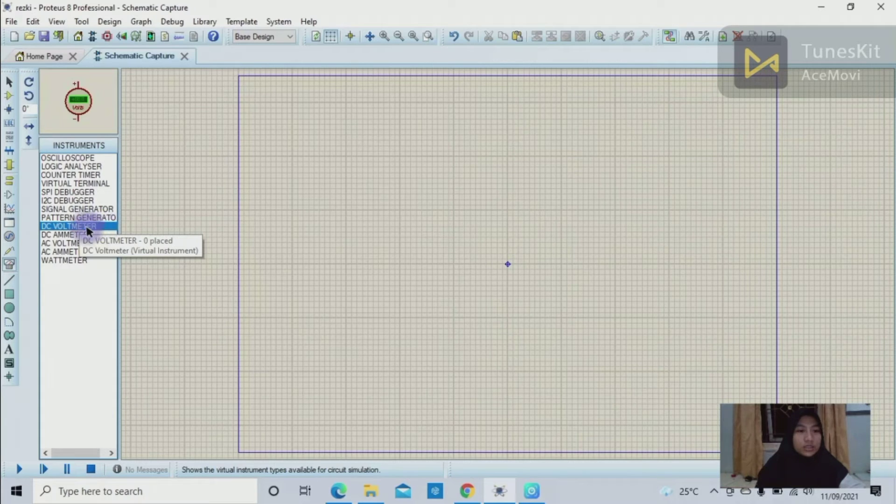
{"action": "left_click", "coordinate": [57, 252]}
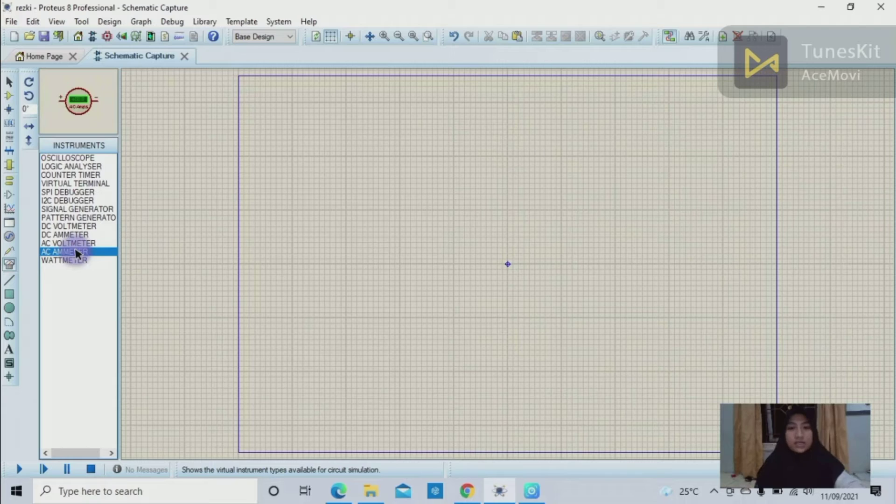
- Place three RES resistors on the schematic, with the middle one offset to the right of the other two
{"action": "left_click", "coordinate": [9, 98]}
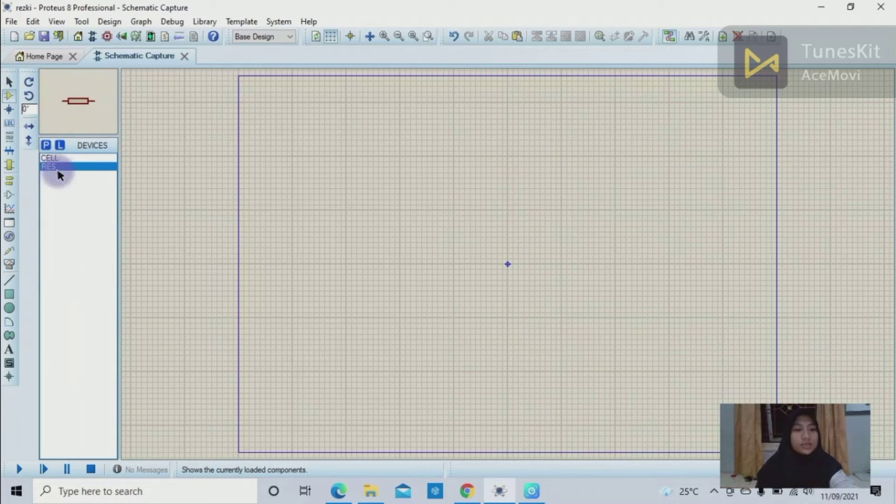
{"action": "left_click", "coordinate": [433, 150]}
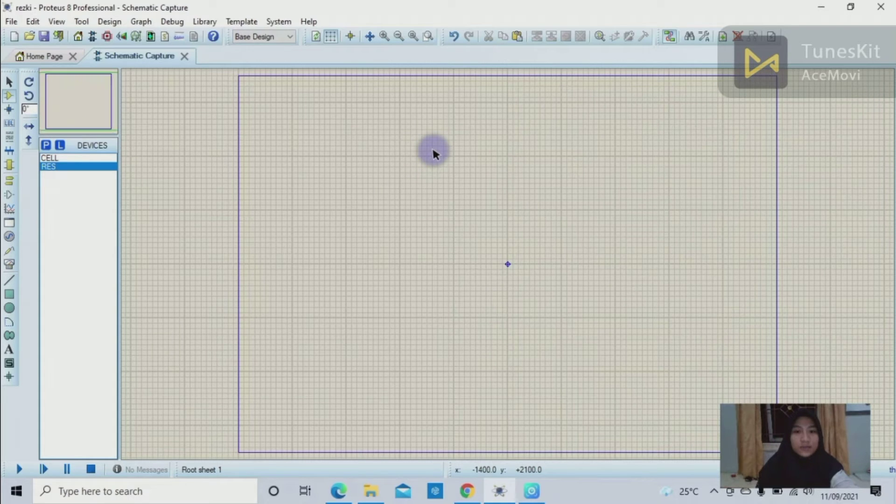
{"action": "left_click", "coordinate": [448, 150]}
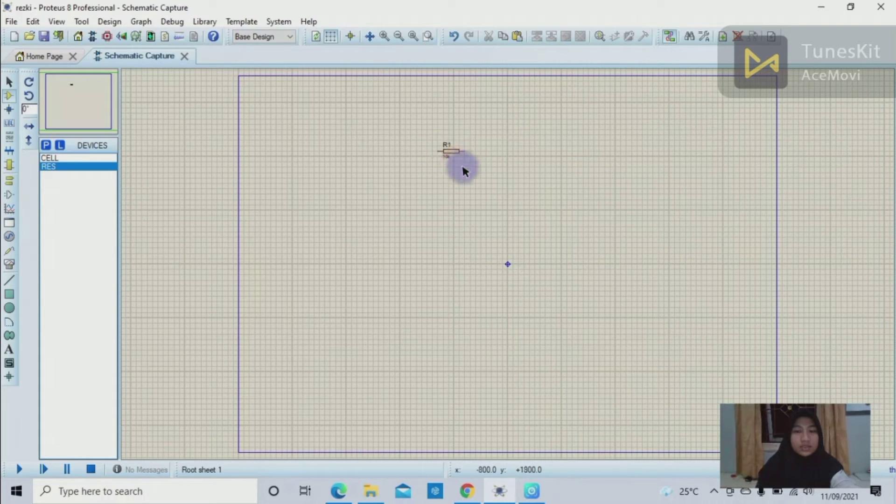
{"action": "left_click", "coordinate": [496, 193]}
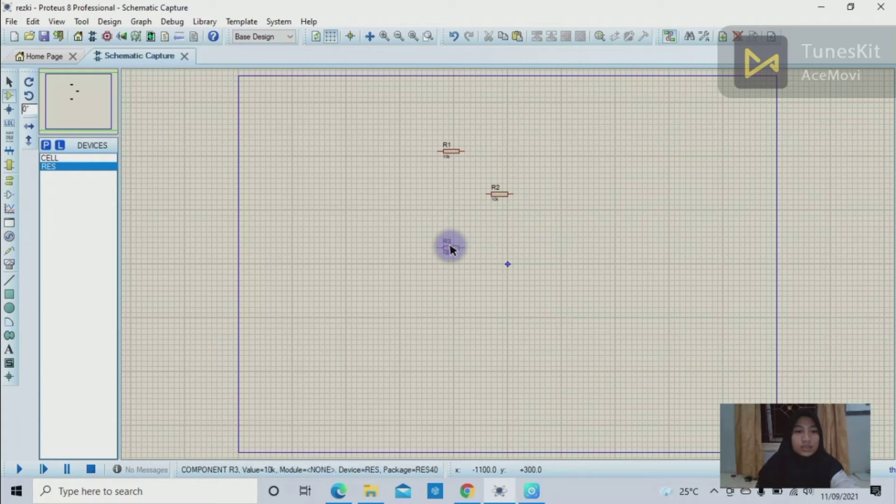
{"action": "left_click", "coordinate": [450, 247]}
- Place a CELL battery on the schematic to the left of the three resistors
{"action": "left_click", "coordinate": [109, 158]}
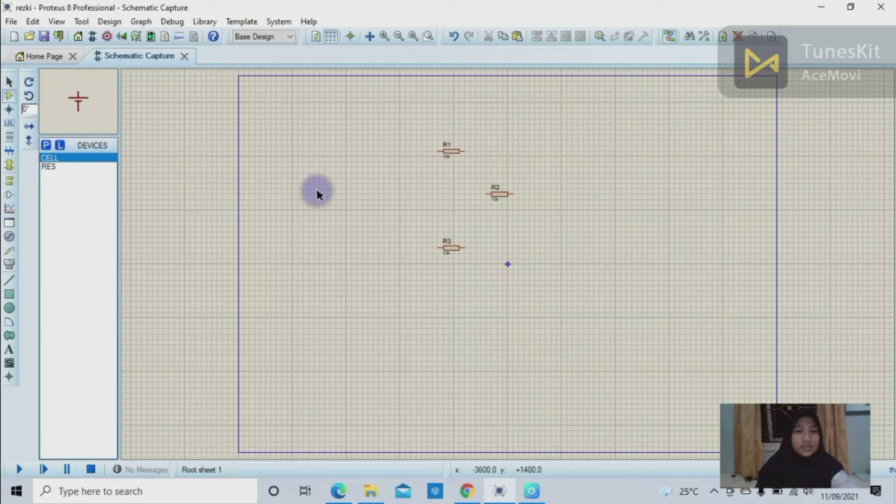
{"action": "left_click", "coordinate": [351, 203]}
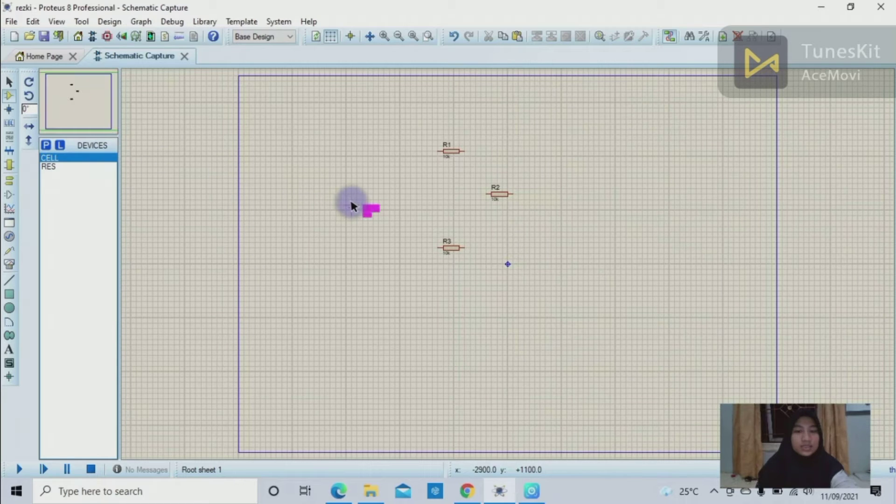
{"action": "left_click", "coordinate": [337, 200]}
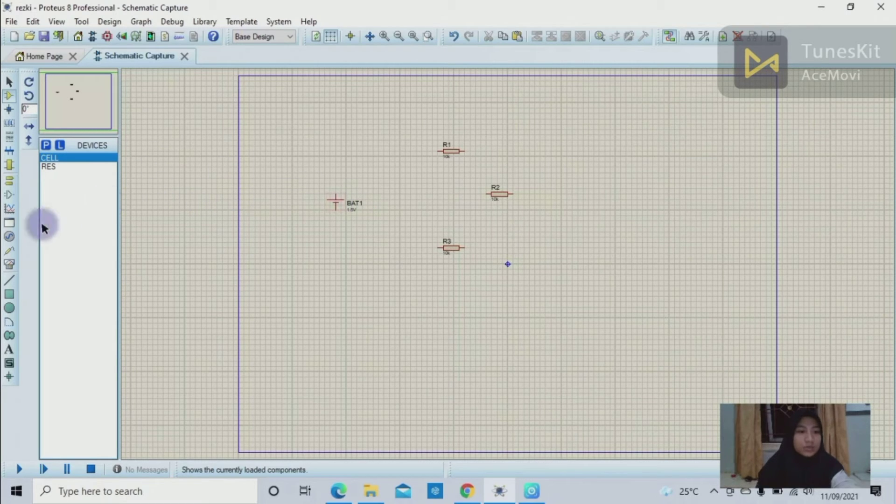
- Place three DC voltmeters: one above R1, one to the right of R2 and one below R3
{"action": "left_click", "coordinate": [9, 264]}
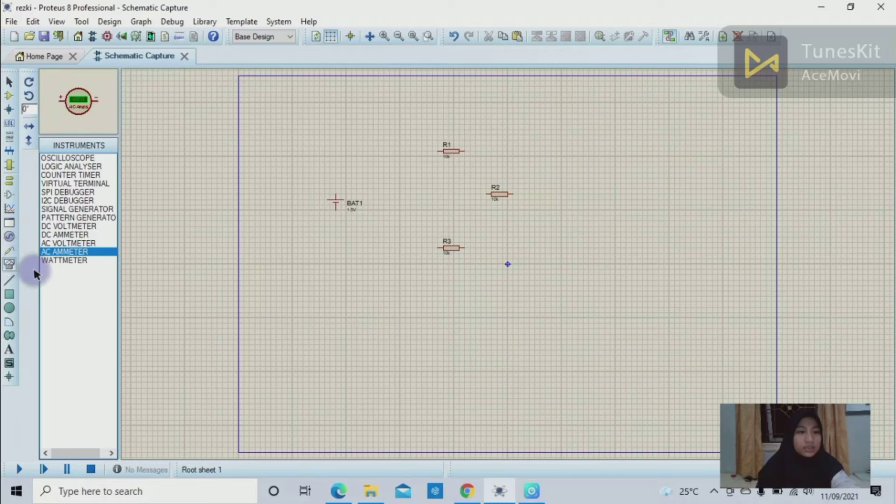
{"action": "left_click", "coordinate": [91, 226]}
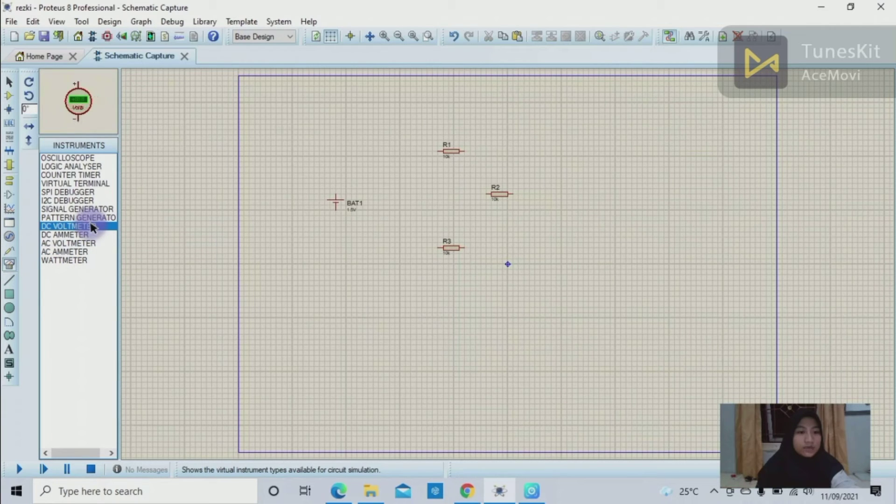
{"action": "left_click", "coordinate": [447, 110]}
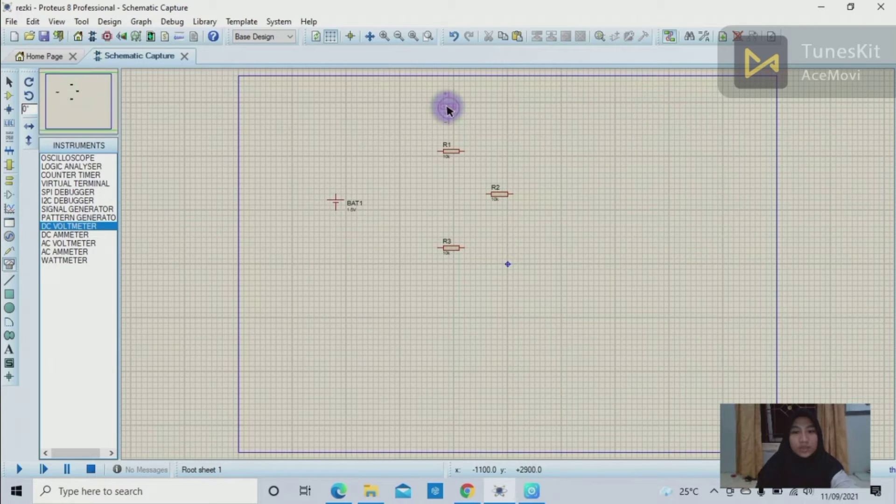
{"action": "left_click", "coordinate": [447, 109]}
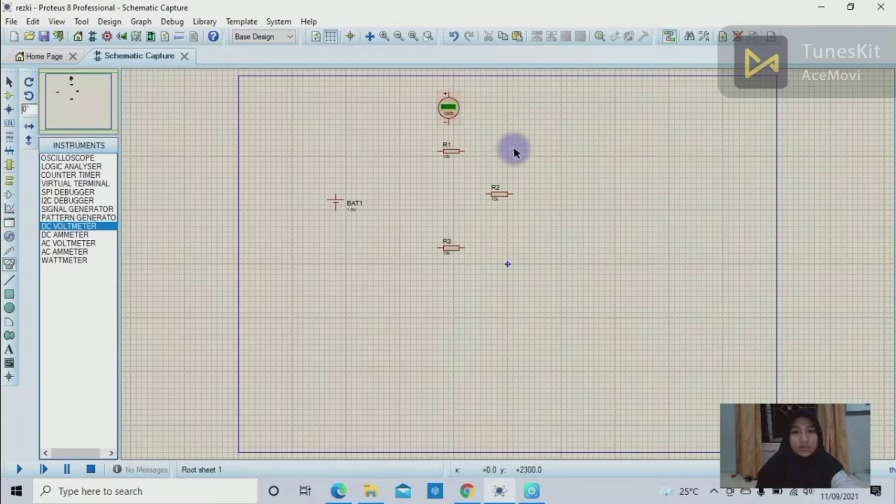
{"action": "left_click", "coordinate": [569, 188]}
{"action": "left_click", "coordinate": [568, 188]}
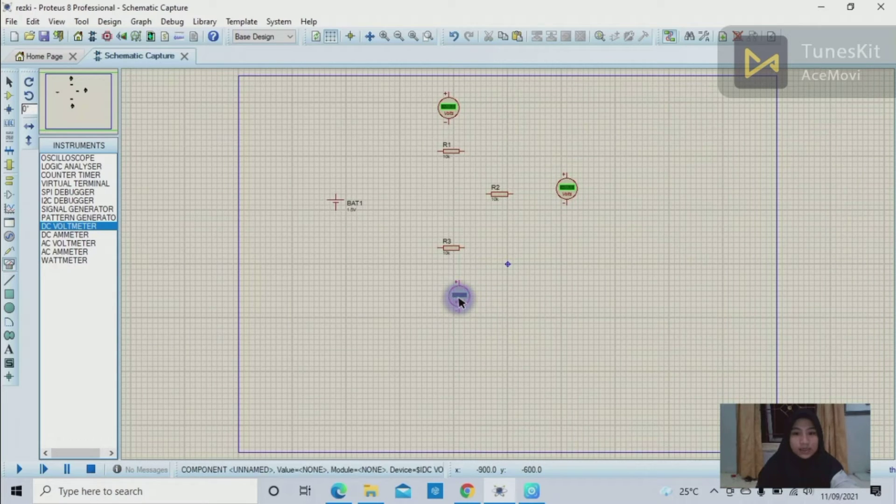
{"action": "left_click", "coordinate": [459, 299]}
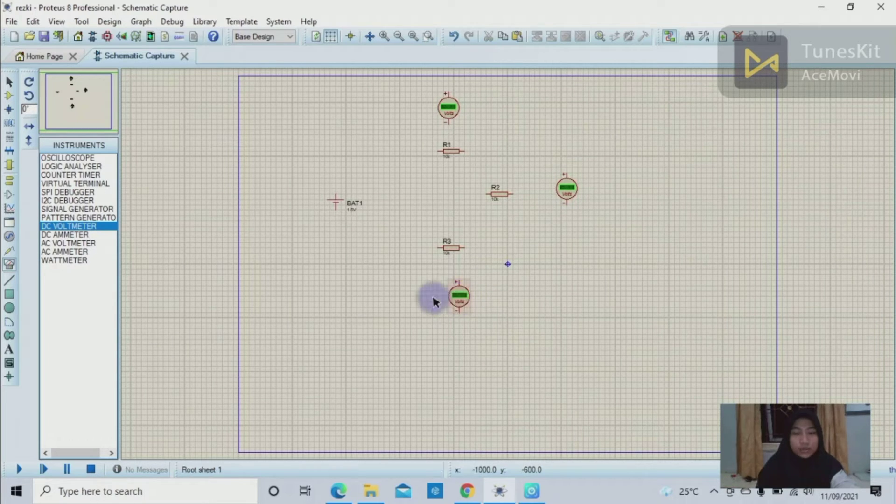
- Place an AC ammeter above the battery, in line with R1, and select it
{"action": "left_click", "coordinate": [95, 251]}
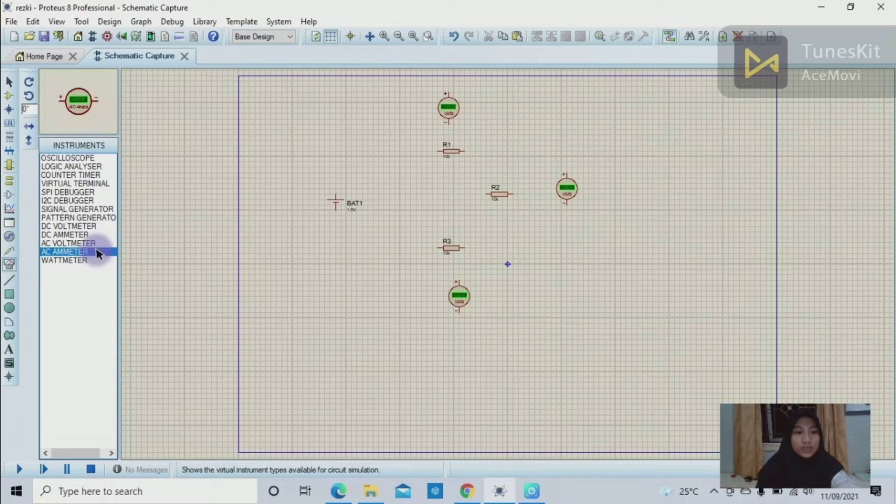
{"action": "left_click", "coordinate": [332, 150]}
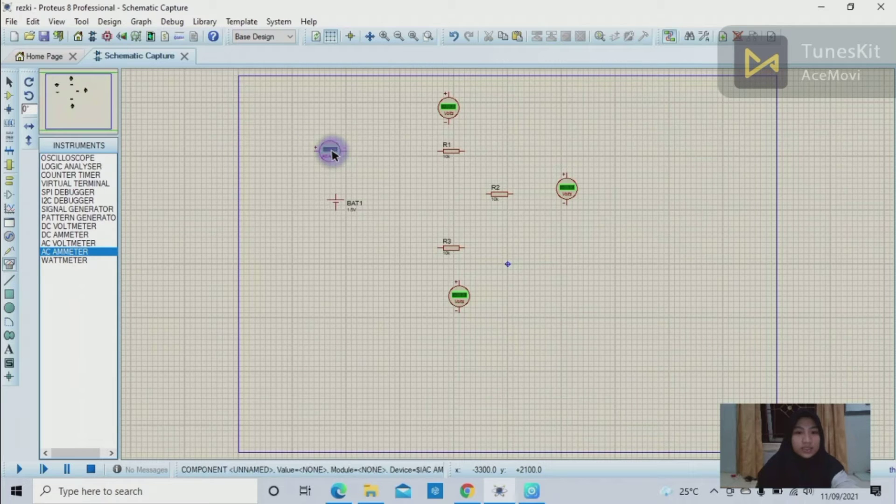
{"action": "left_click", "coordinate": [385, 35]}
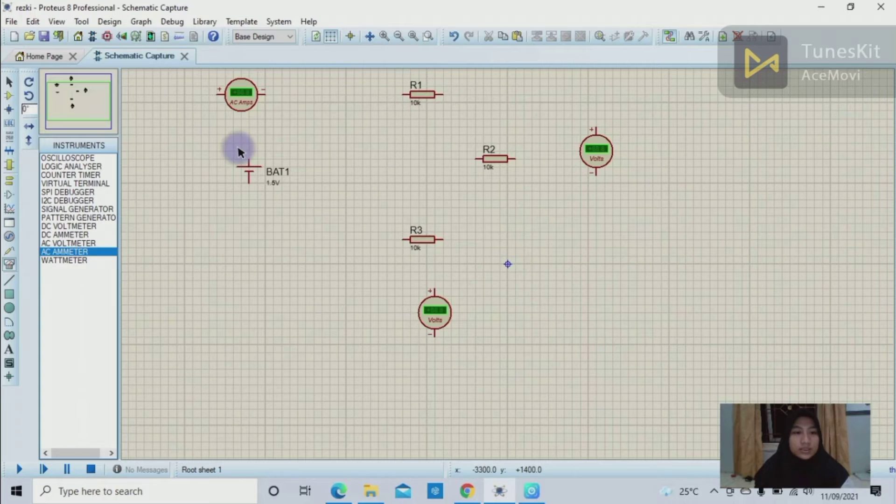
{"action": "left_click_drag", "start_coordinate": [94, 116], "coordinate": [64, 92]}
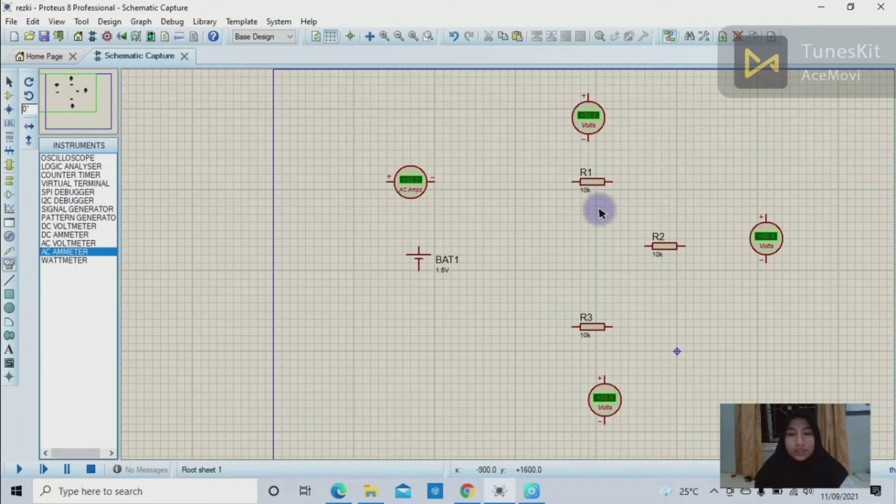
{"action": "left_click", "coordinate": [422, 187]}
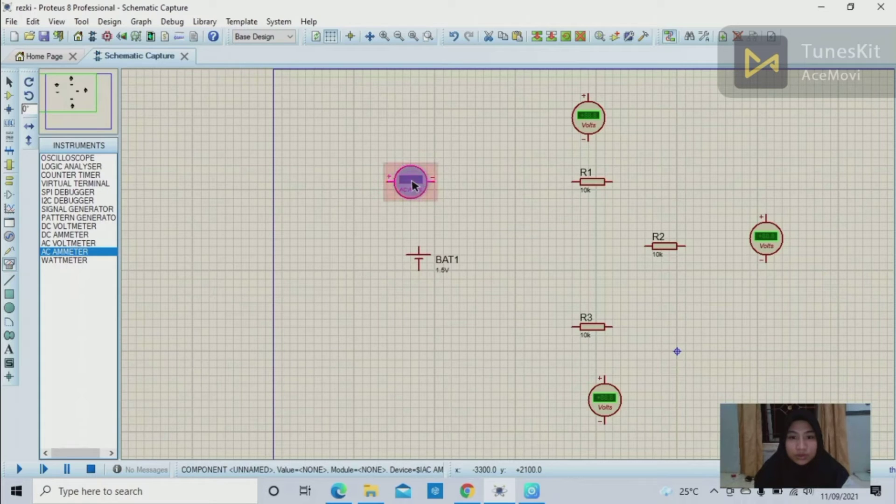
- Move the AC ammeter slightly to the right so it sits directly above the battery
{"action": "left_click_drag", "start_coordinate": [413, 186], "coordinate": [429, 186]}
{"action": "left_click", "coordinate": [524, 331]}
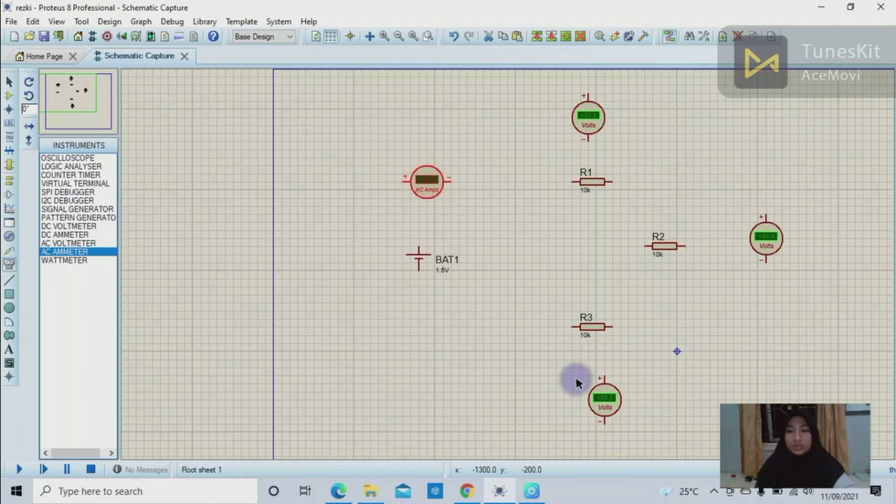
- Switch to Chrome to check the source voltage and resistor values of the Contoh No1 series circuit, and return to Proteus
{"action": "left_click", "coordinate": [459, 492]}
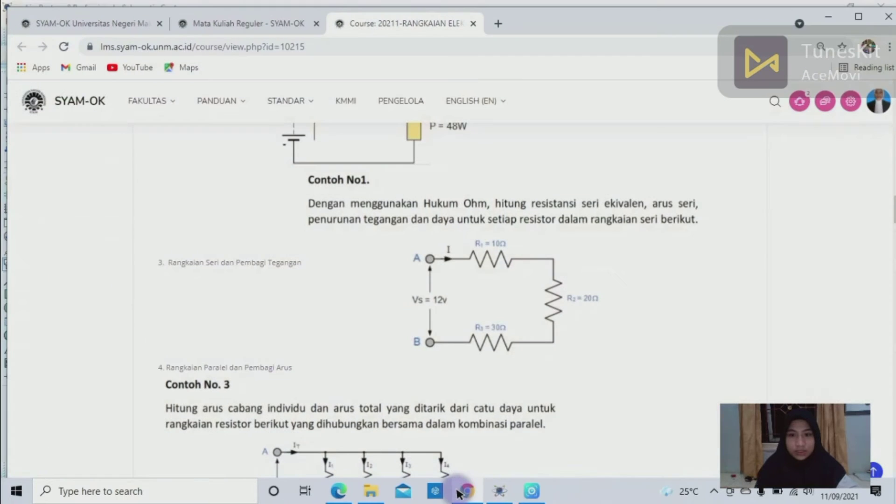
{"action": "left_click", "coordinate": [494, 301]}
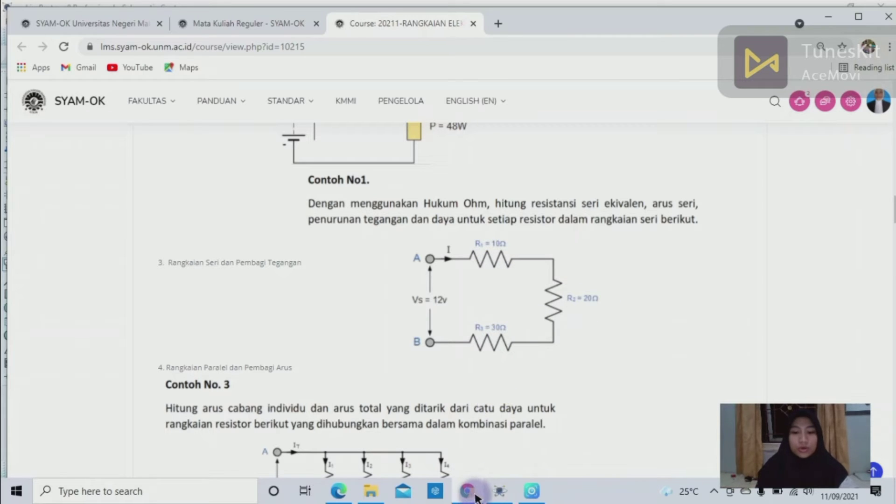
{"action": "left_click", "coordinate": [501, 491]}
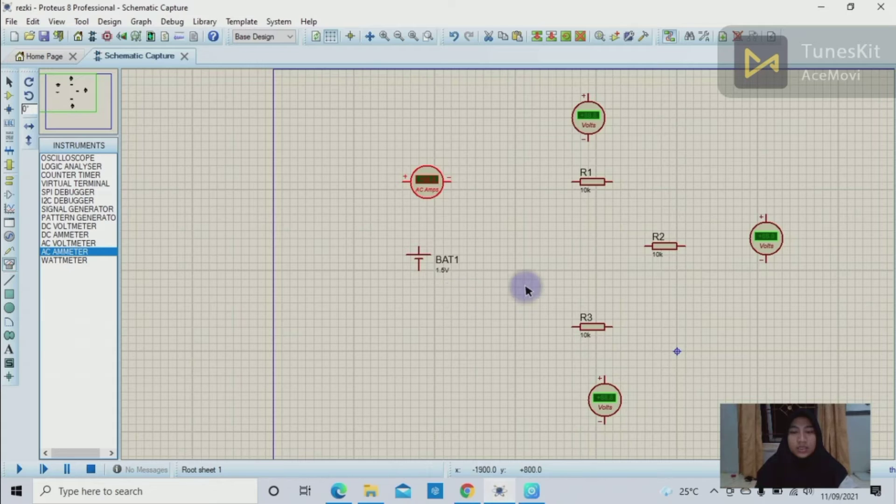
- Set the voltage of battery BAT1 to 12
{"action": "double_click", "coordinate": [418, 257]}
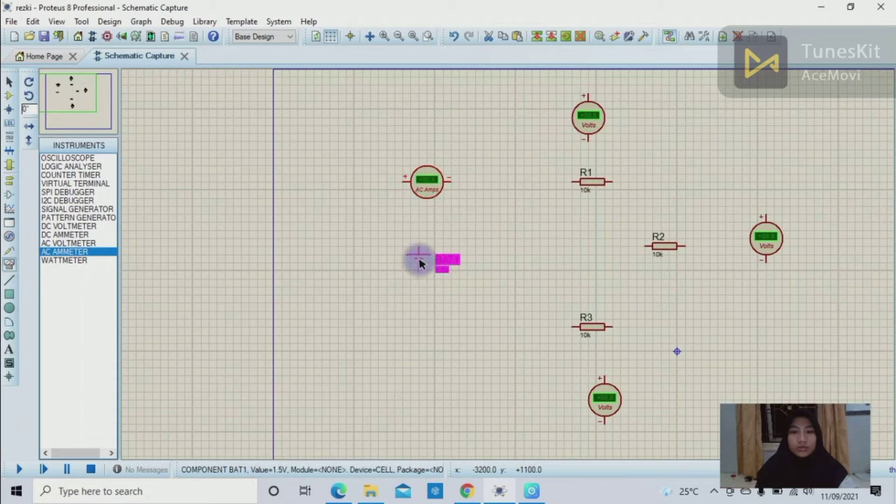
{"action": "left_click", "coordinate": [397, 159]}
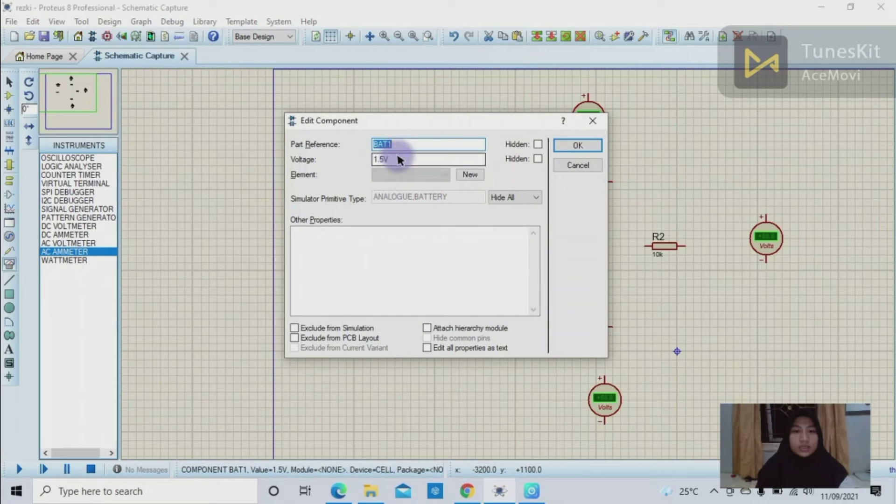
{"action": "key", "text": "BackSpace"}
{"action": "key", "text": "BackSpace"}
{"action": "key", "text": "BackSpace"}
{"action": "key", "text": "BackSpace"}
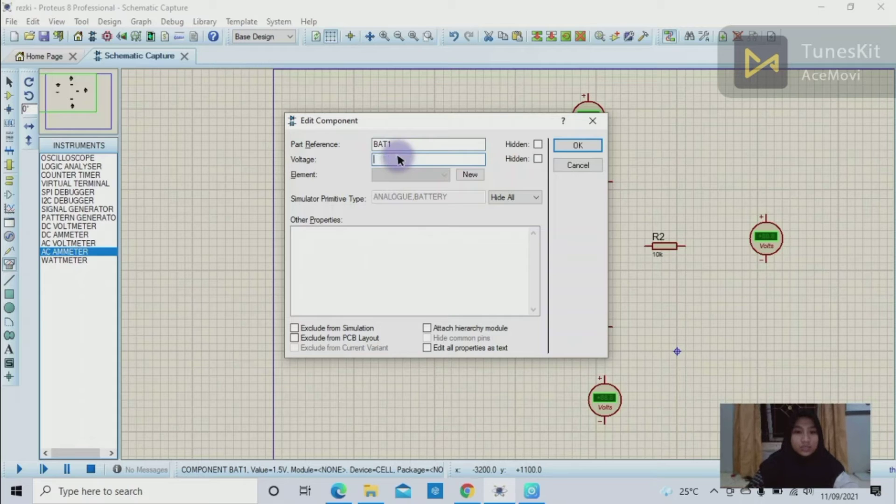
{"action": "type", "text": "12"}
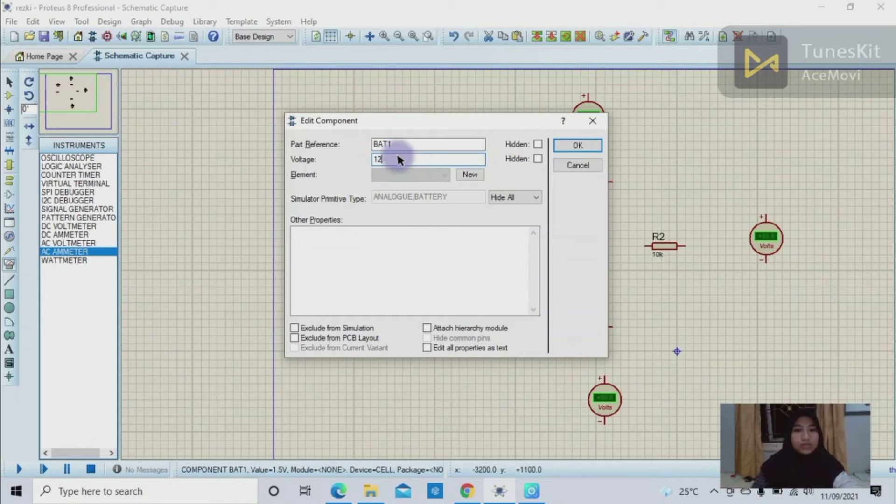
{"action": "left_click", "coordinate": [584, 142]}
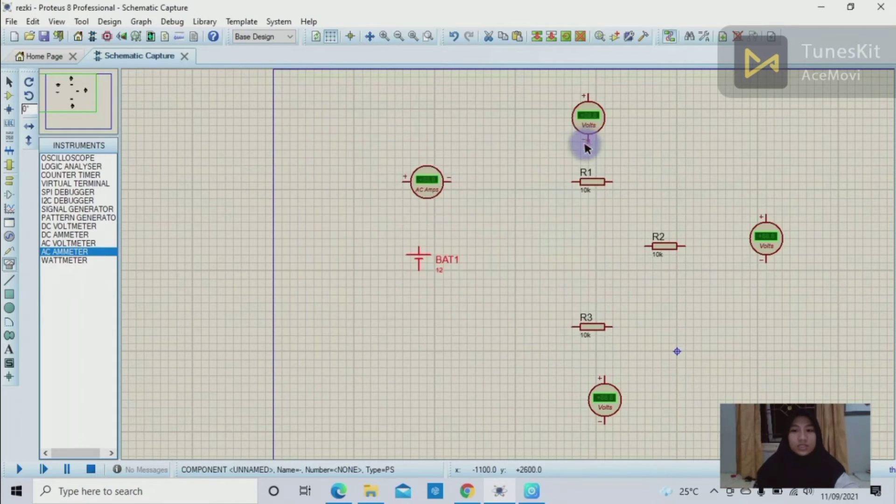
{"action": "left_click", "coordinate": [590, 183]}
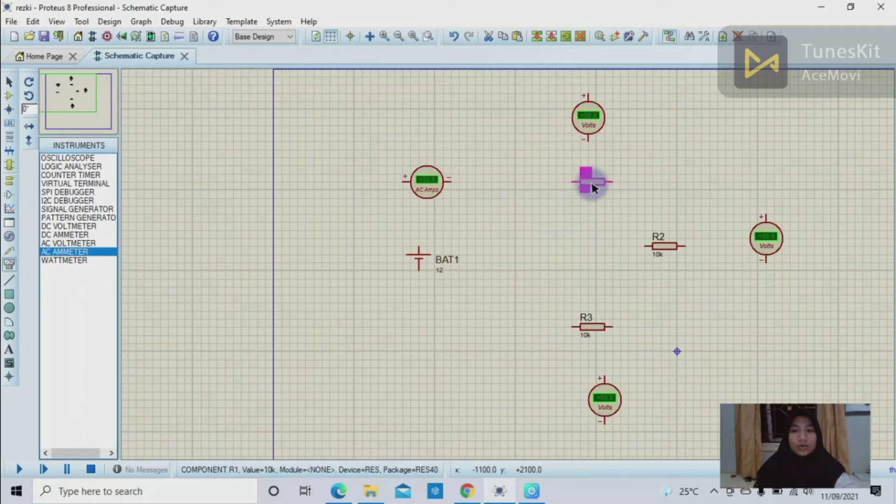
{"action": "left_click", "coordinate": [590, 184]}
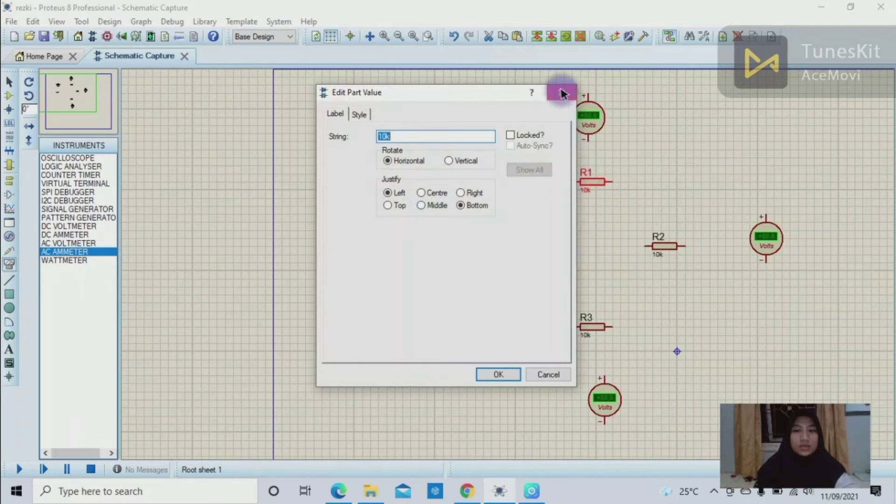
{"action": "left_click", "coordinate": [563, 93]}
- Set the resistance of R1 to 10 in its component properties
{"action": "left_click", "coordinate": [597, 182]}
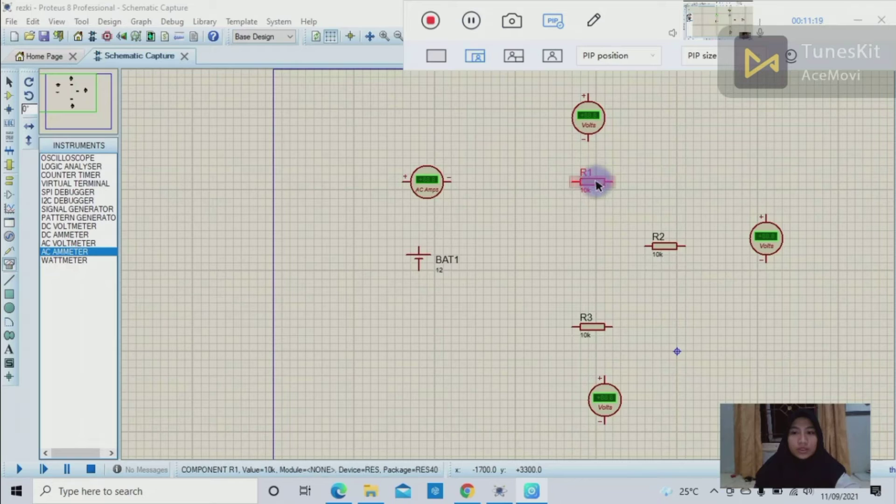
{"action": "left_click", "coordinate": [595, 182]}
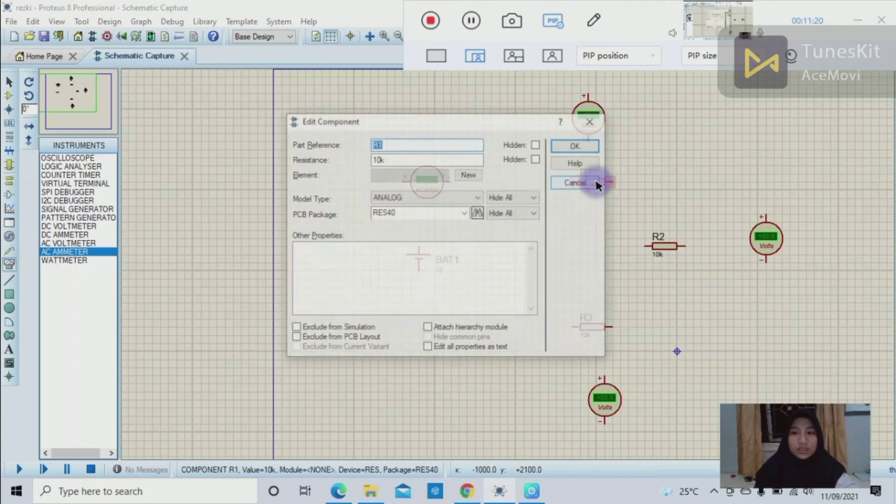
{"action": "double_click", "coordinate": [388, 158]}
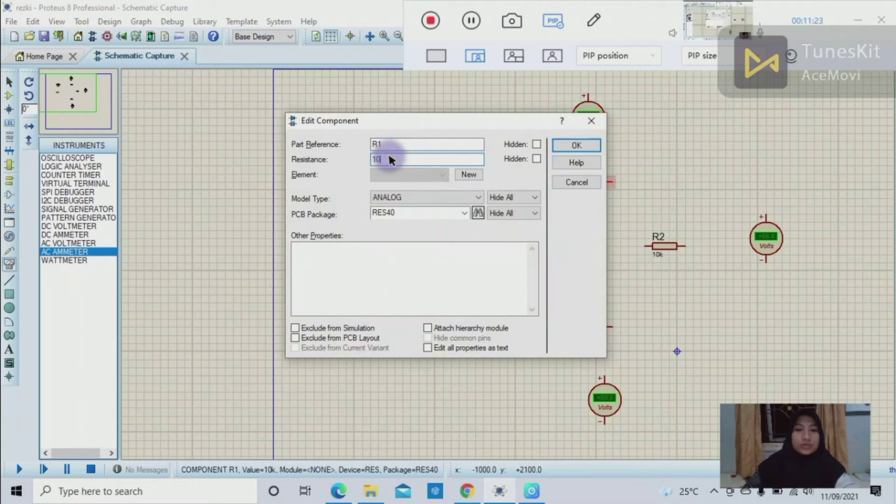
{"action": "left_click", "coordinate": [569, 145]}
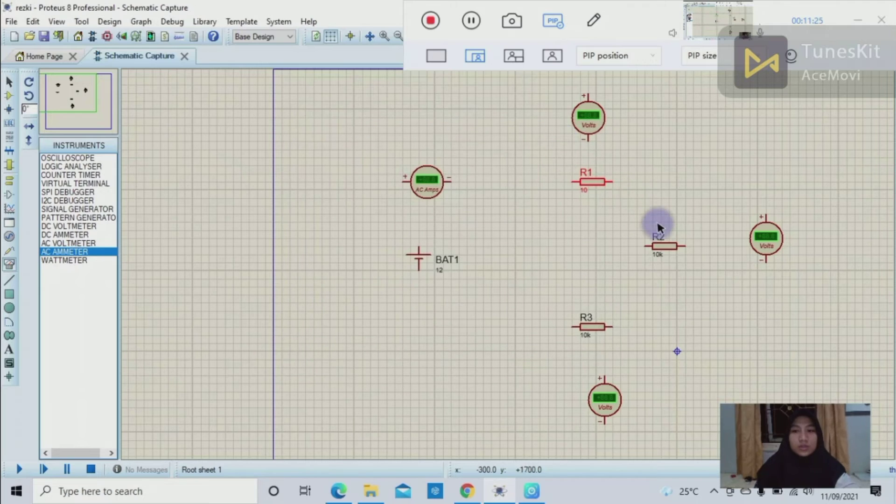
- Set the resistance of R2 to 20 in its component properties
{"action": "left_click", "coordinate": [661, 244]}
{"action": "left_click", "coordinate": [666, 247]}
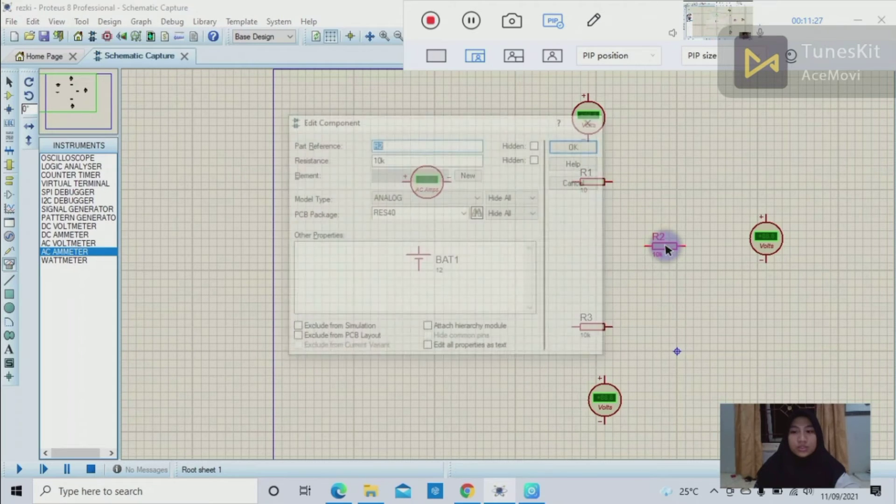
{"action": "double_click", "coordinate": [386, 160]}
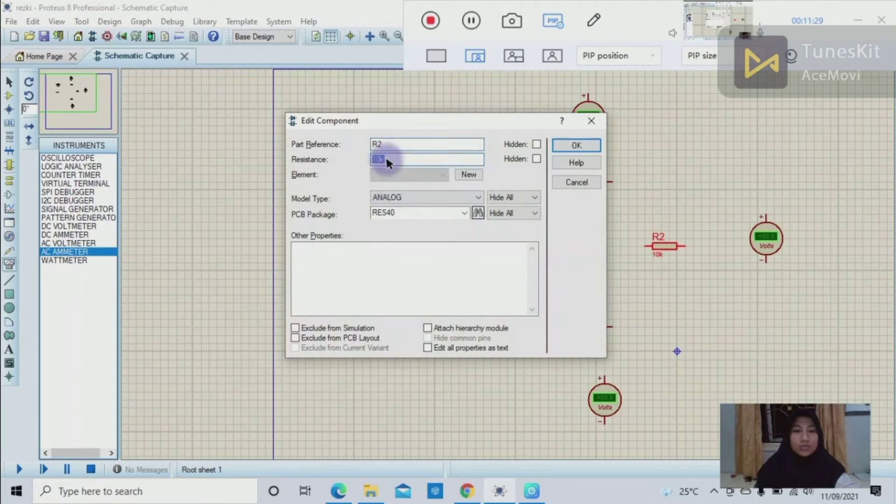
{"action": "key", "text": "BackSpace"}
{"action": "type", "text": "2"}
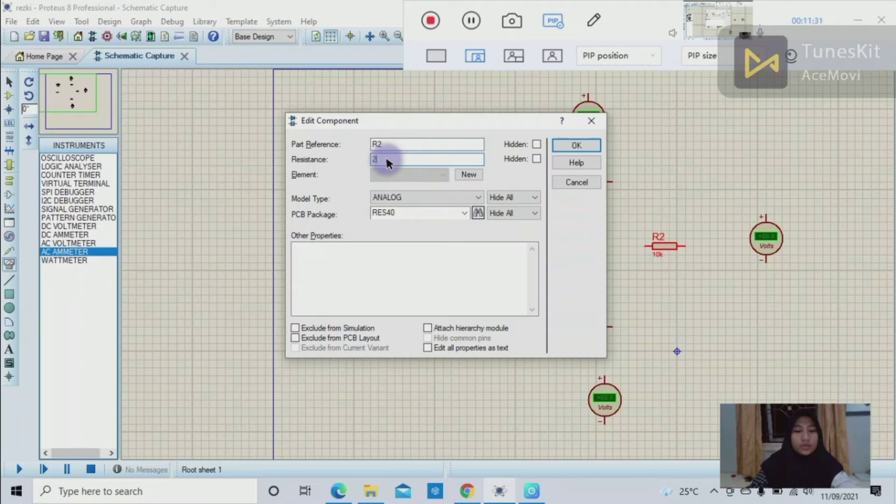
{"action": "type", "text": "0"}
{"action": "left_click", "coordinate": [576, 145]}
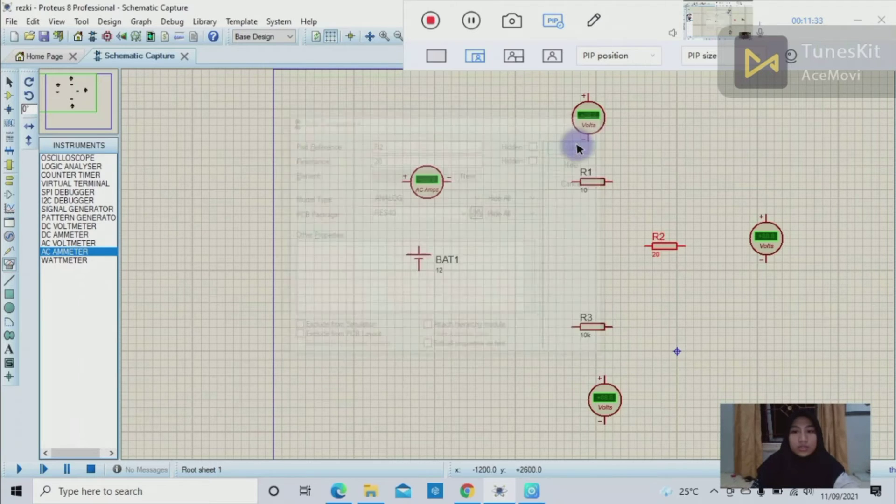
- Set the resistance of R3 to 30 in its component properties
{"action": "double_click", "coordinate": [597, 327]}
{"action": "left_click", "coordinate": [417, 159]}
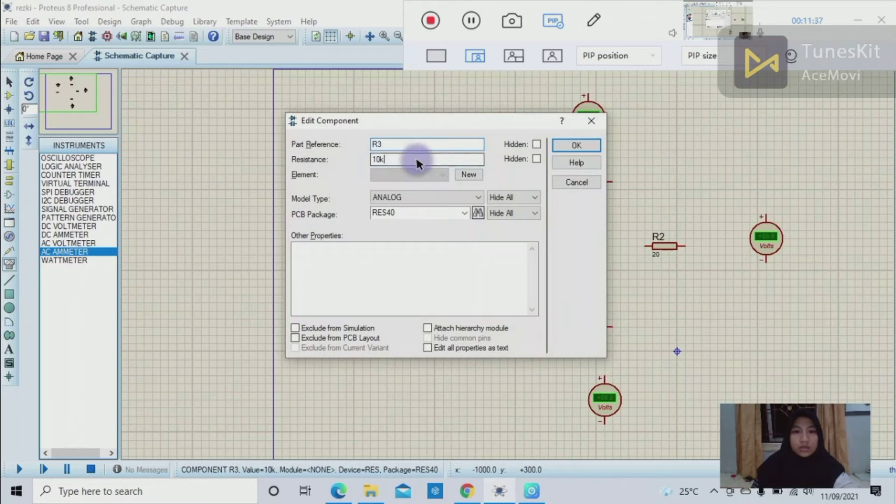
{"action": "key", "text": "BackSpace"}
{"action": "key", "text": "BackSpace"}
{"action": "key", "text": "BackSpace"}
{"action": "type", "text": "30"}
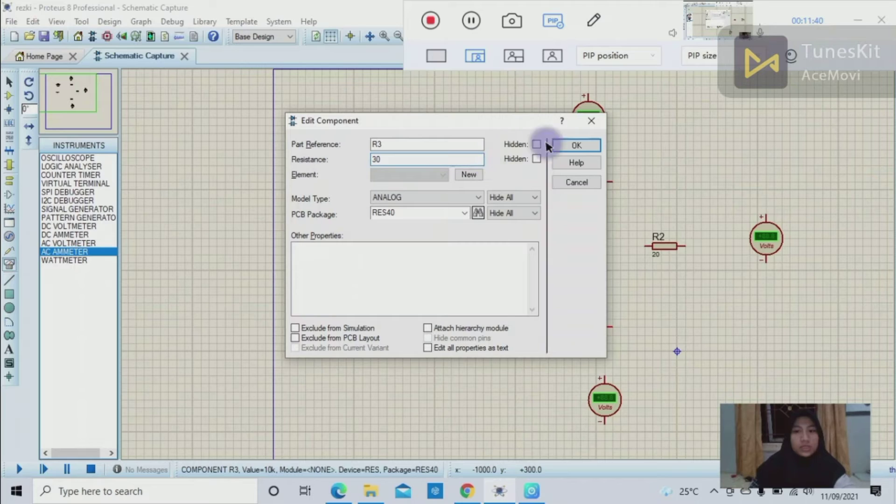
{"action": "left_click", "coordinate": [575, 145]}
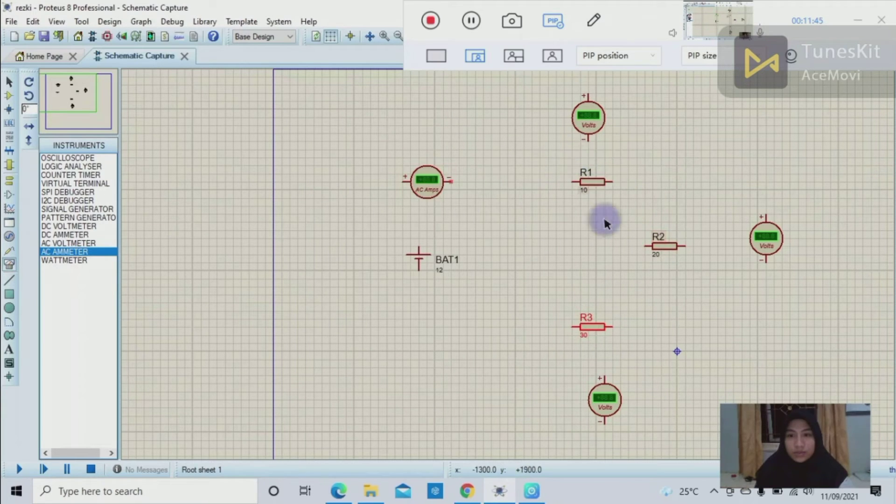
- Rotate resistor R2 anti-clockwise so it stands vertically
{"action": "right_click", "coordinate": [667, 249]}
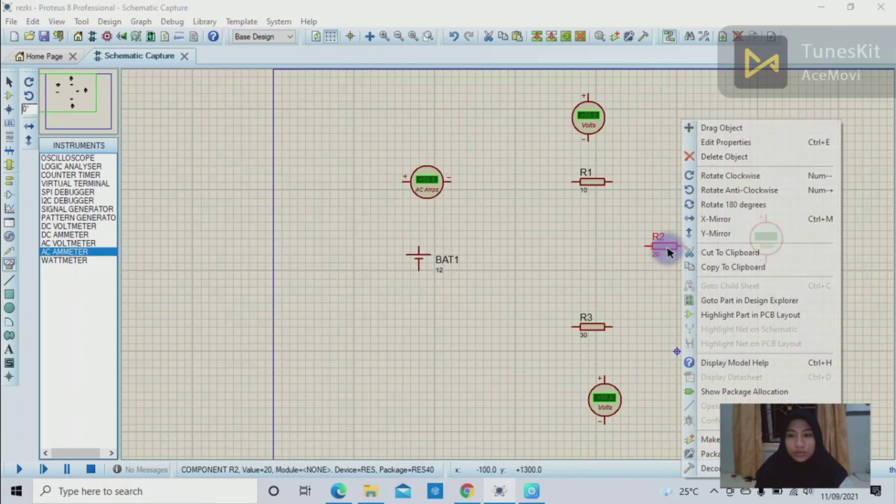
{"action": "left_click", "coordinate": [730, 190]}
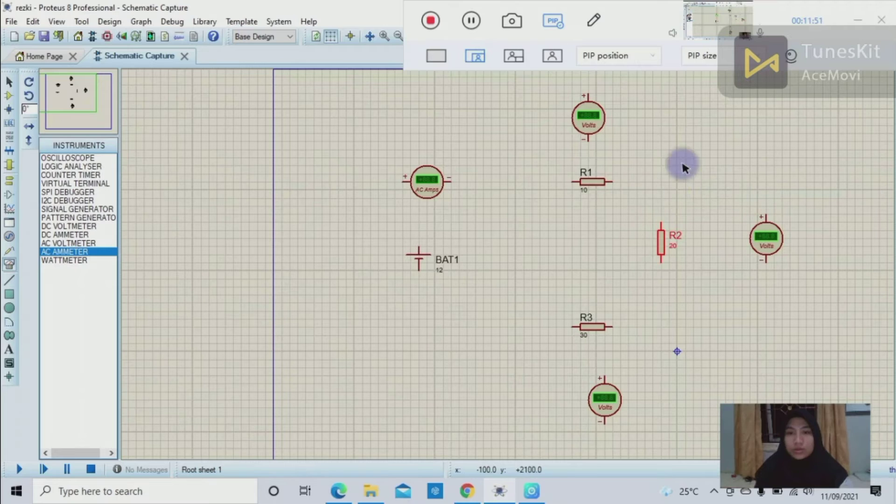
{"action": "left_click", "coordinate": [856, 17]}
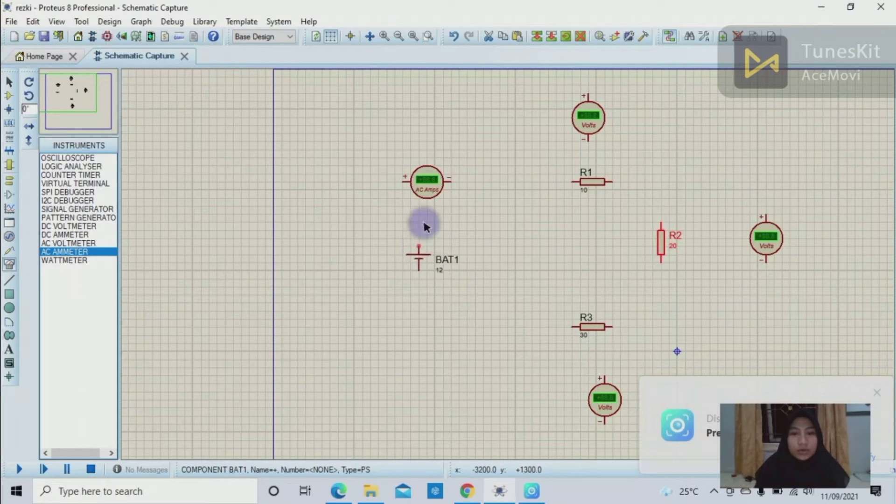
- Move the AC ammeter further right toward R1 and wire the battery's positive terminal to the ammeter's positive terminal
{"action": "left_click", "coordinate": [426, 182]}
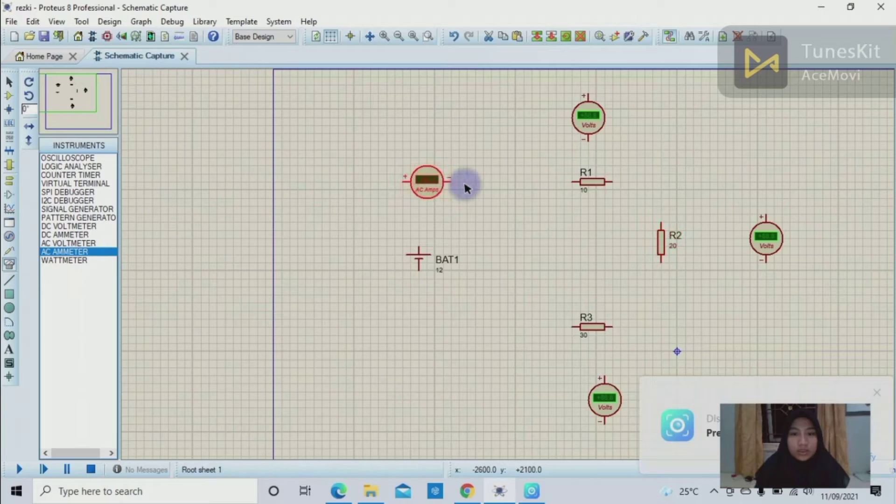
{"action": "left_click_drag", "start_coordinate": [435, 183], "coordinate": [479, 182]}
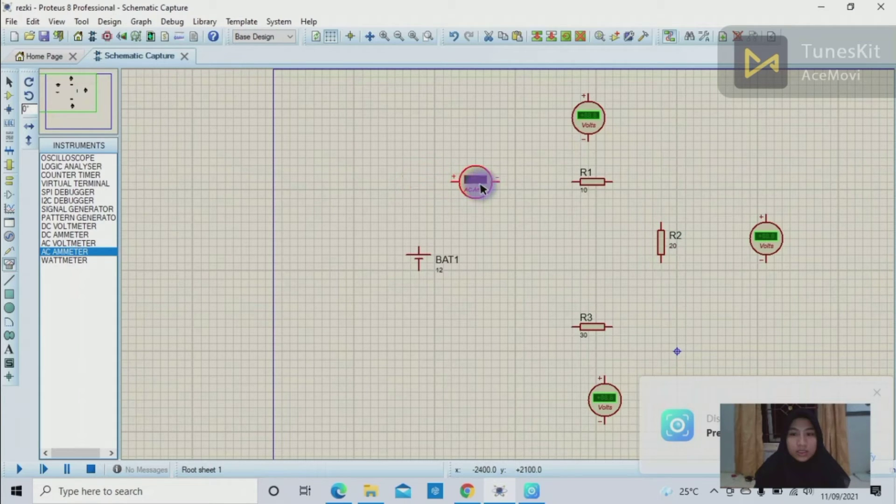
{"action": "left_click", "coordinate": [419, 245]}
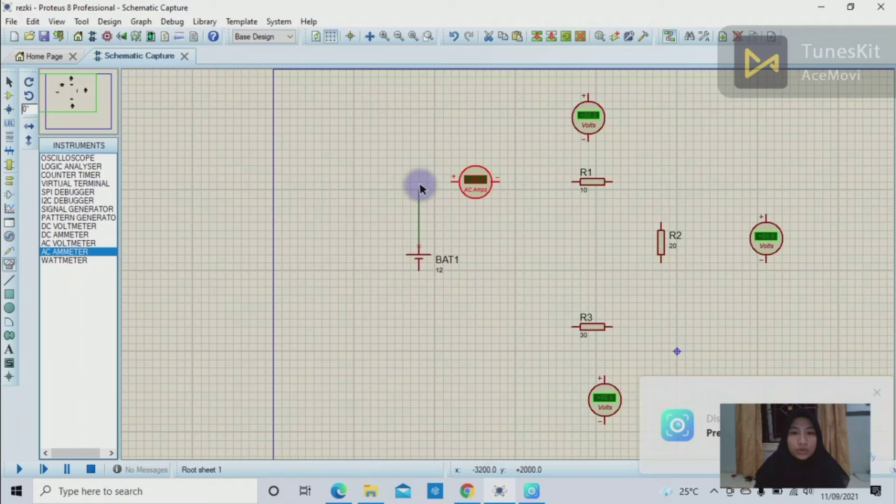
{"action": "left_click", "coordinate": [453, 181]}
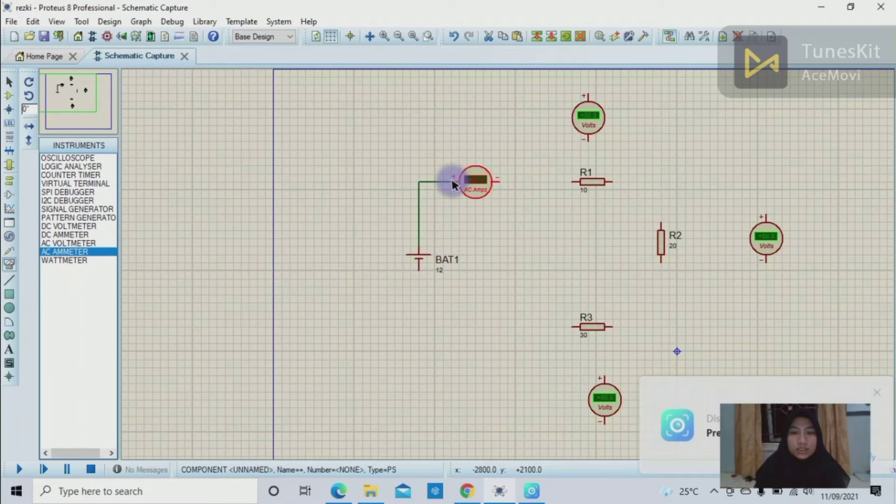
- Wire the ammeter's negative terminal to R1, R1 to the upper end of R2, and R2's lower end to the right end of R3
{"action": "left_click", "coordinate": [500, 180]}
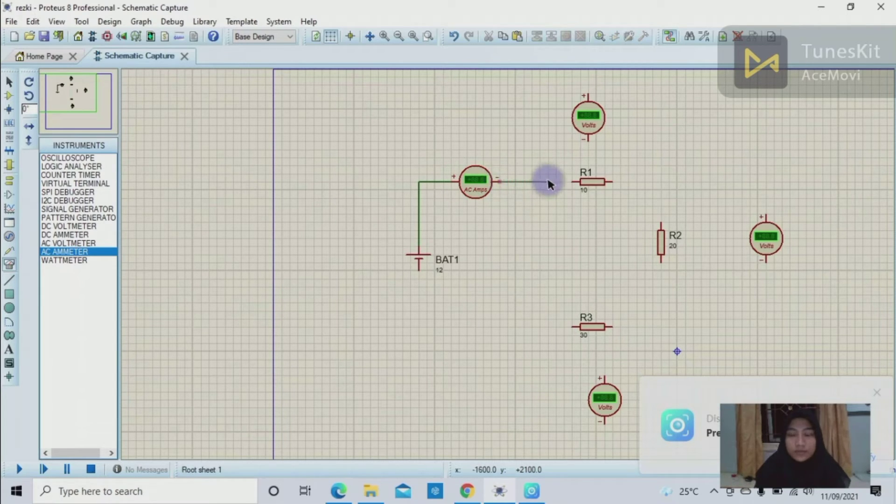
{"action": "left_click", "coordinate": [568, 182]}
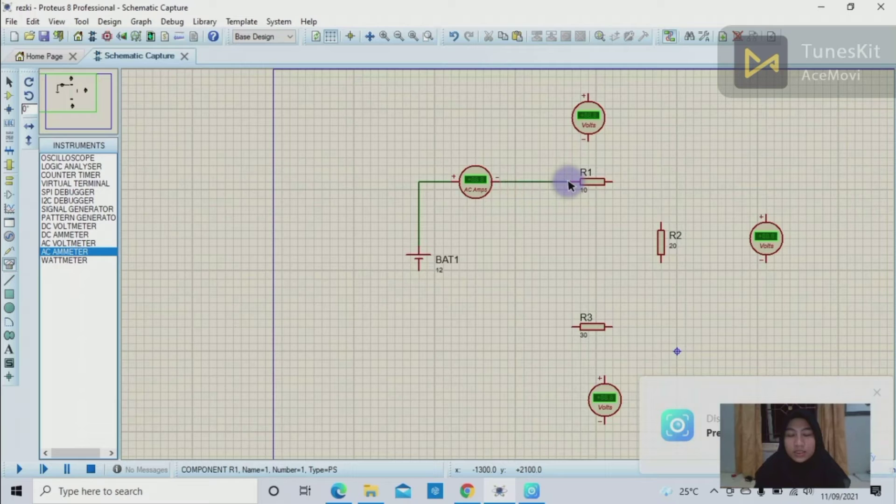
{"action": "left_click", "coordinate": [612, 182]}
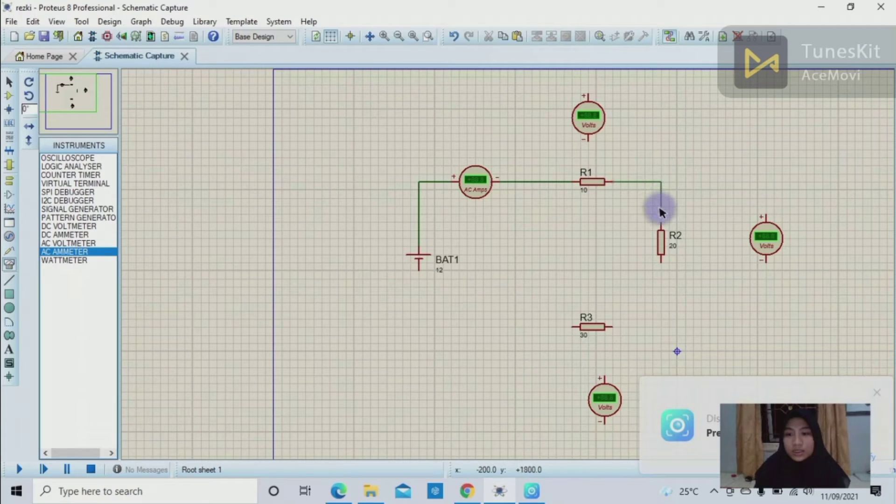
{"action": "left_click", "coordinate": [661, 223]}
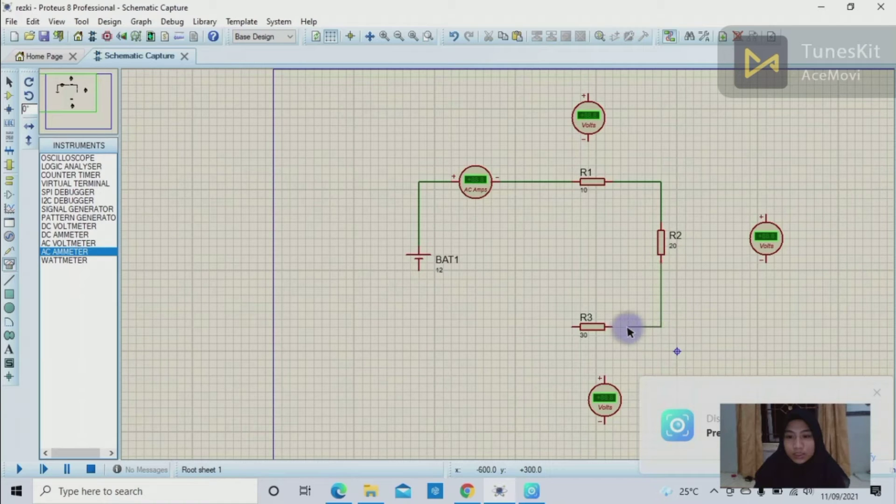
{"action": "left_click", "coordinate": [609, 326]}
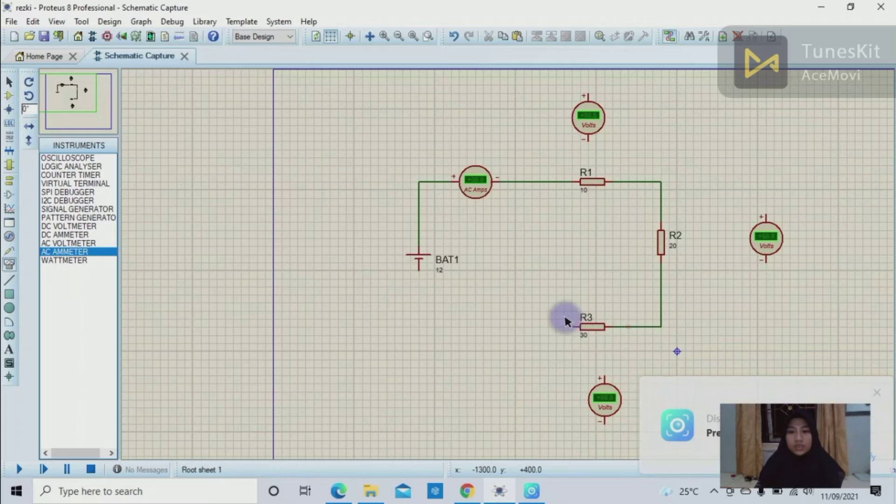
- Wire the upper voltmeter in parallel with R1, its positive terminal to the ammeter side and its negative terminal to the R2 side
{"action": "left_click", "coordinate": [586, 93]}
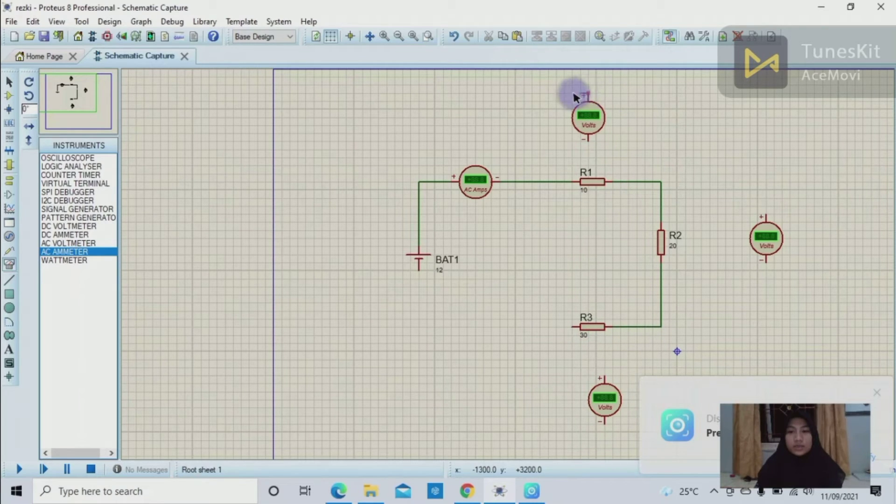
{"action": "left_click", "coordinate": [530, 179]}
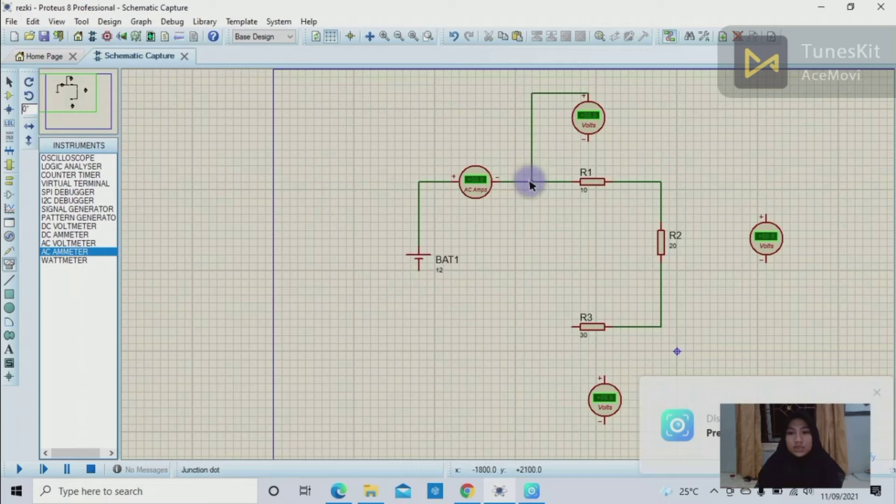
{"action": "left_click", "coordinate": [598, 141]}
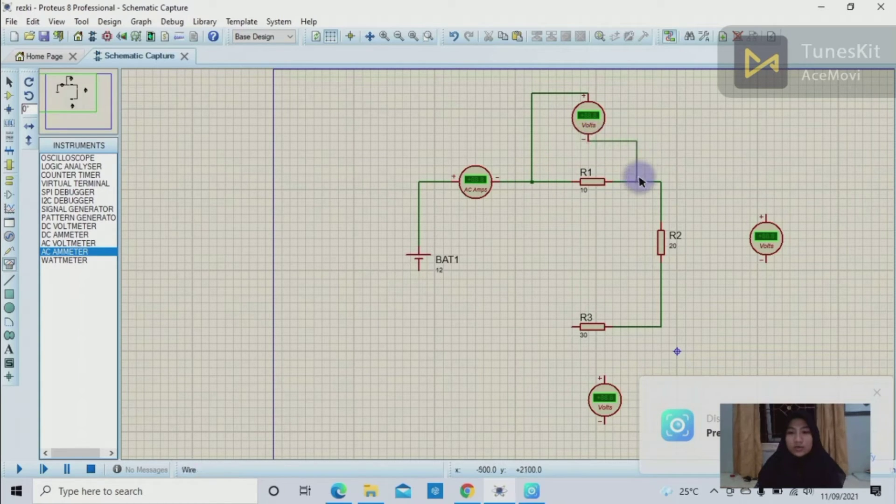
{"action": "left_click", "coordinate": [638, 176]}
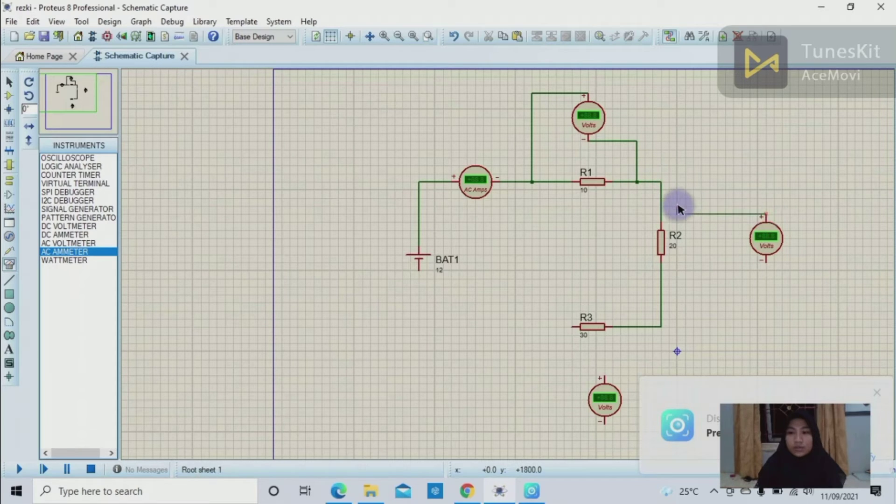
- Wire the voltmeter beside R2 in parallel with R2, positive terminal above the resistor and negative terminal below it
{"action": "left_click", "coordinate": [661, 213]}
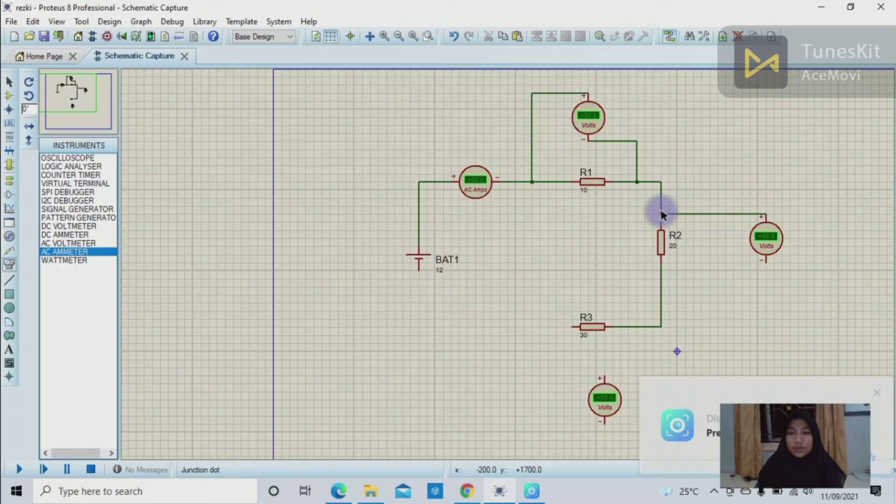
{"action": "left_click", "coordinate": [766, 262]}
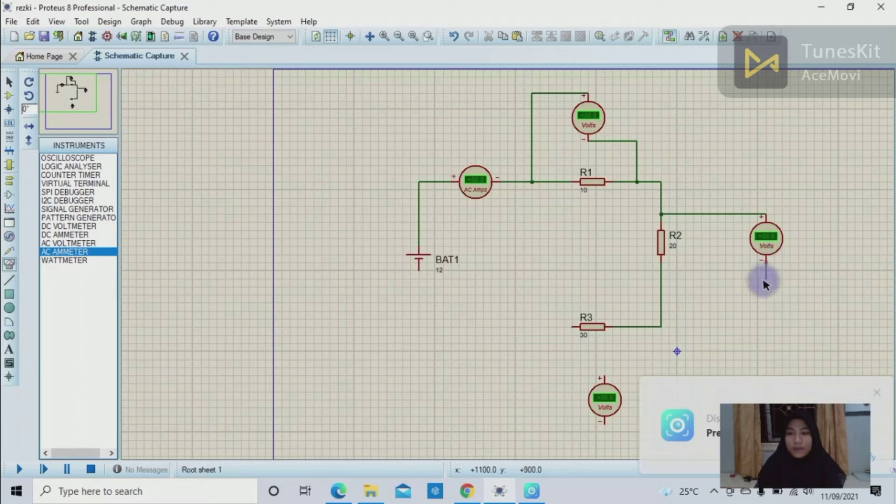
{"action": "left_click", "coordinate": [661, 287]}
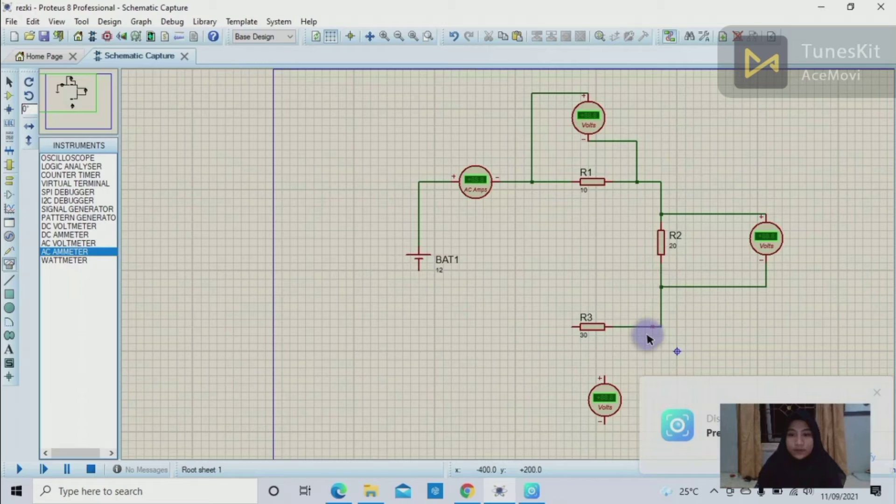
- Wire the lower voltmeter's positive terminal to the wire between R2 and R3, and its negative terminal to the battery's negative terminal
{"action": "left_click", "coordinate": [606, 370]}
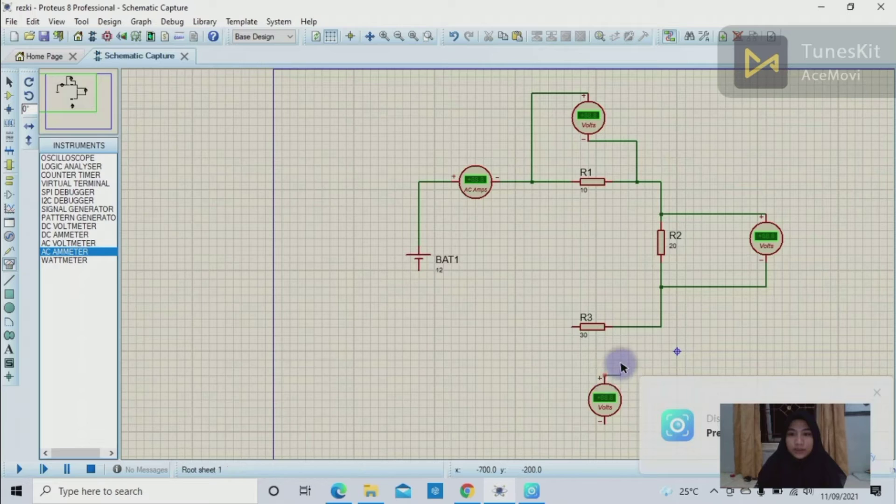
{"action": "left_click", "coordinate": [627, 328]}
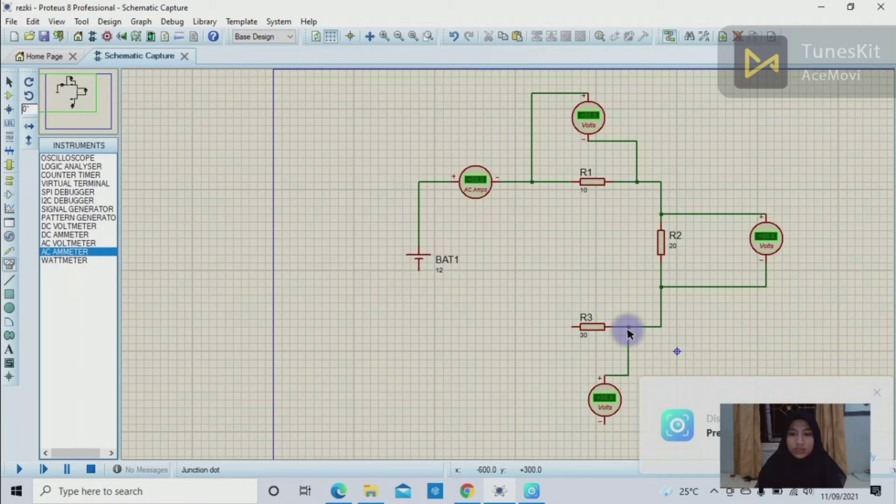
{"action": "left_click", "coordinate": [602, 421]}
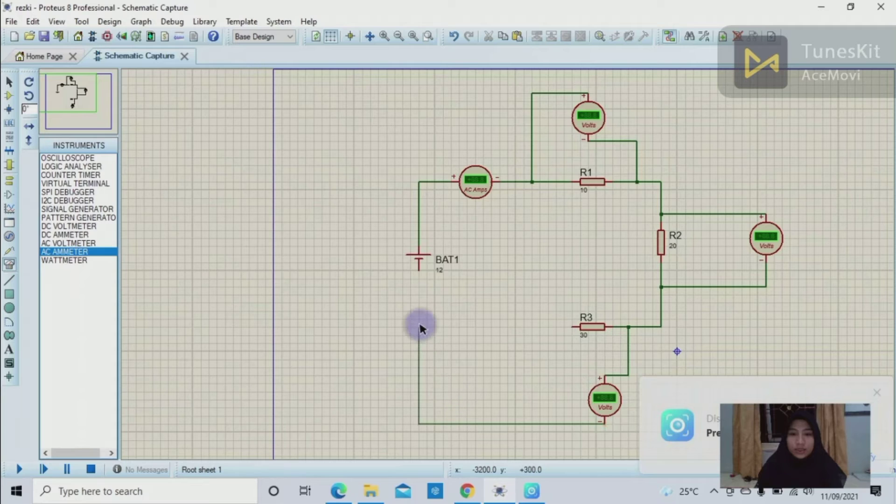
{"action": "left_click", "coordinate": [418, 270]}
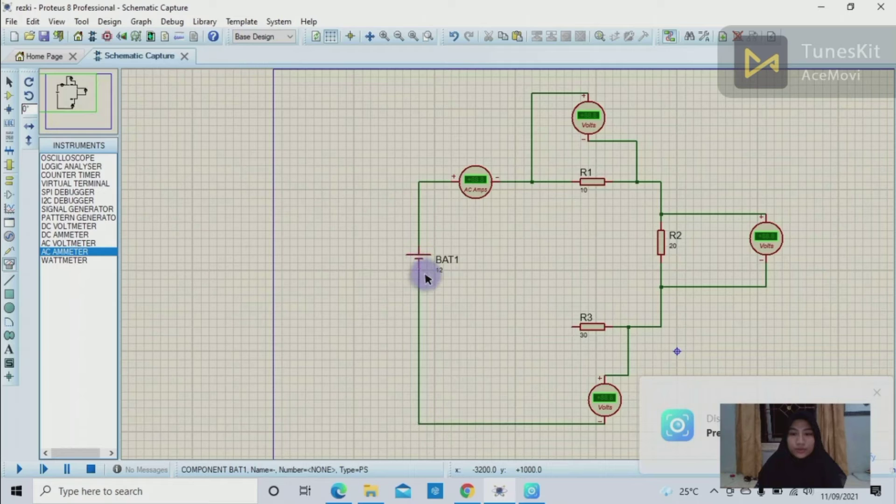
{"action": "left_click", "coordinate": [573, 329]}
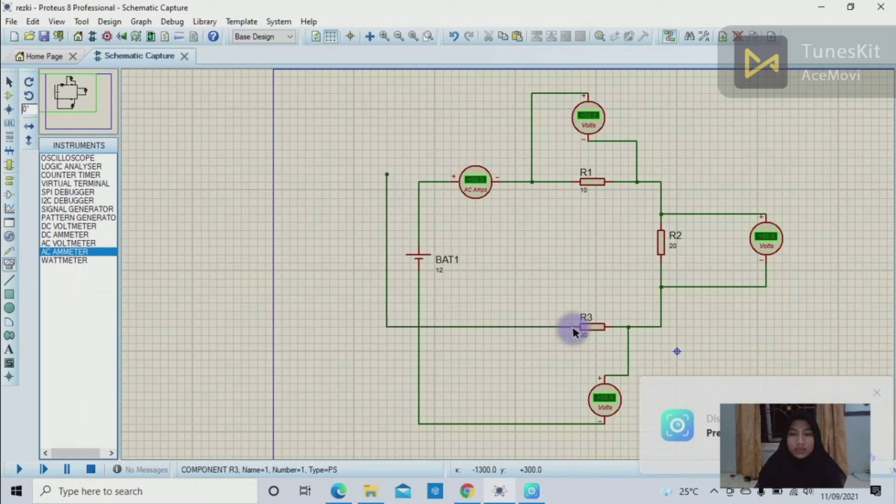
{"action": "right_click", "coordinate": [568, 326]}
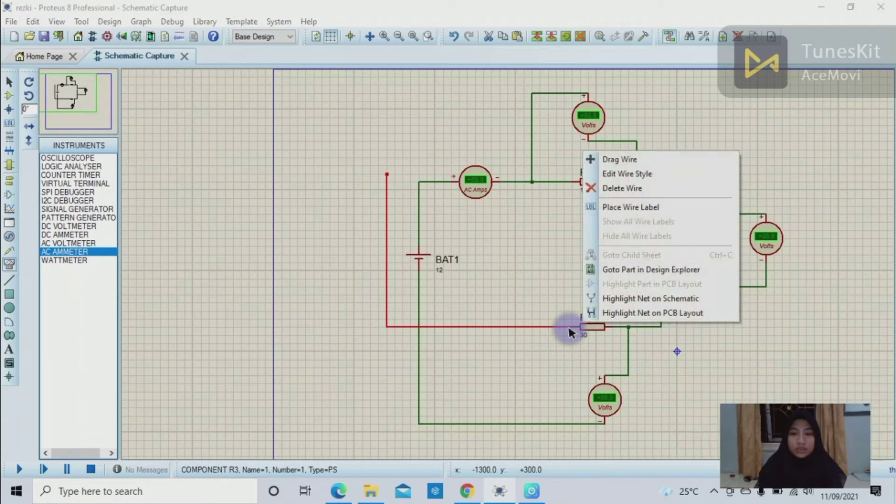
{"action": "left_click", "coordinate": [600, 187]}
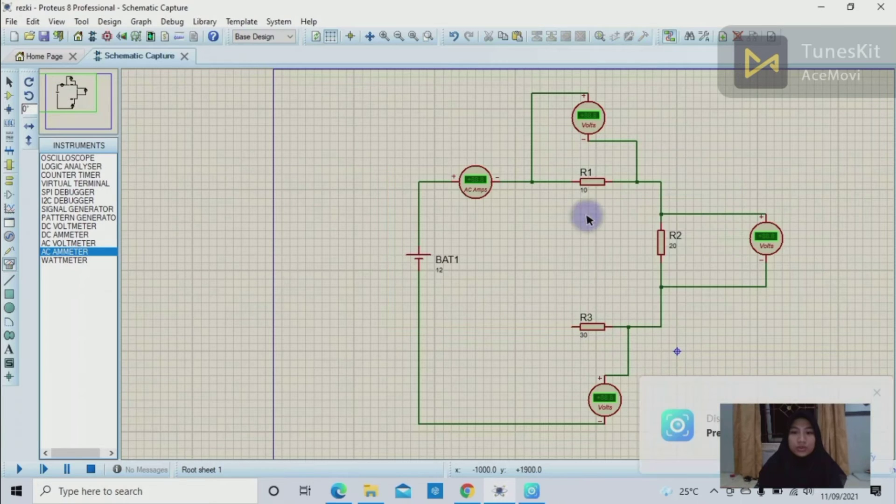
- Close the circuit by wiring R3's free end to the battery's negative wire, and run the simulation
{"action": "left_click", "coordinate": [572, 327]}
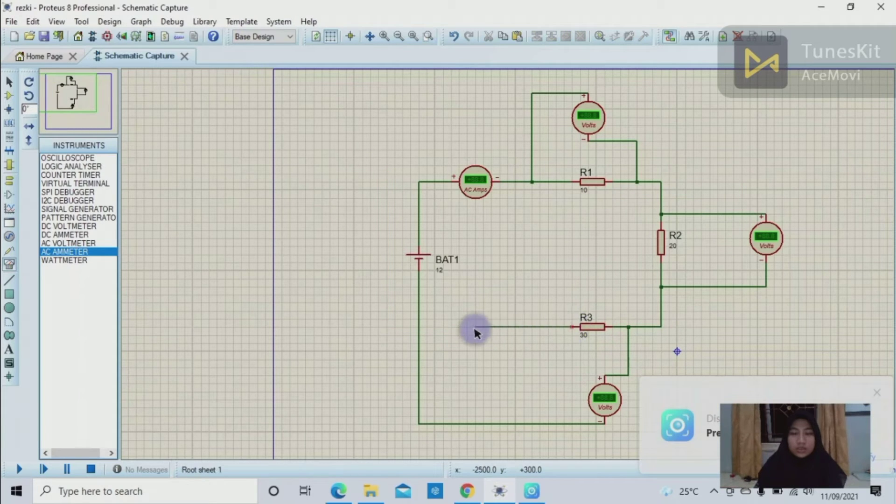
{"action": "left_click", "coordinate": [419, 327]}
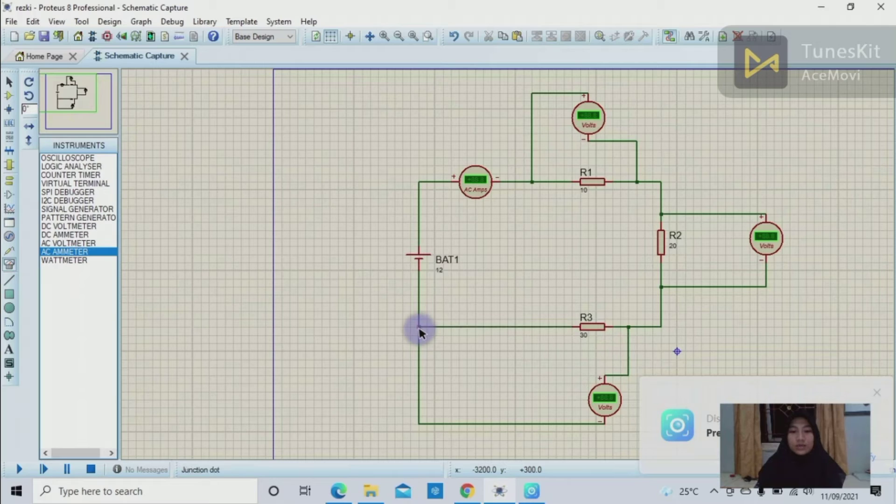
{"action": "left_click", "coordinate": [873, 392]}
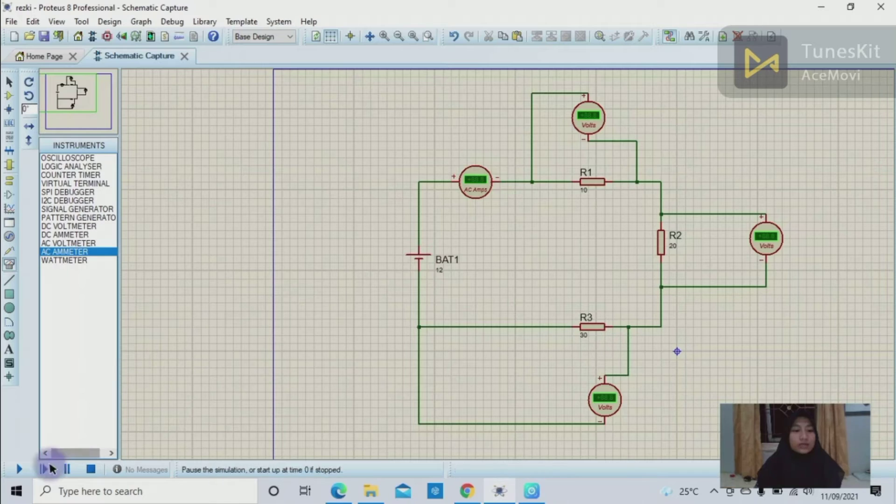
{"action": "left_click", "coordinate": [21, 470]}
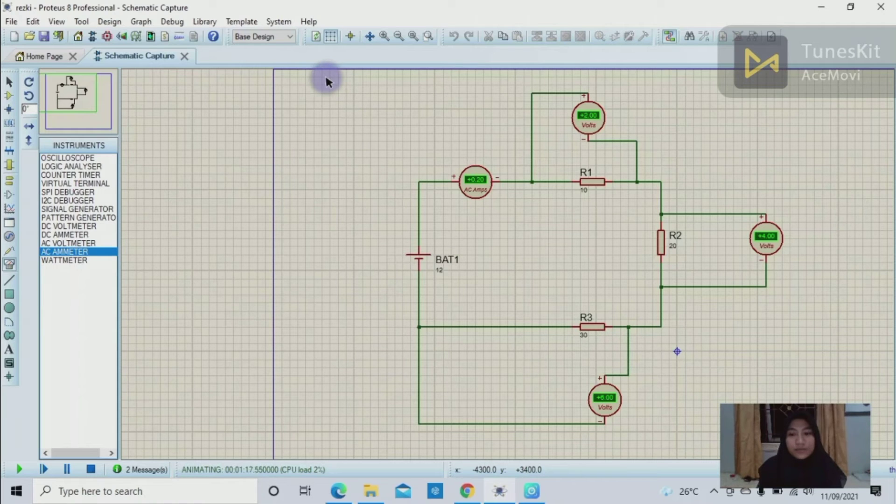
- Stop the simulation and cut the entire series circuit with its meters from the sheet
{"action": "left_click_drag", "start_coordinate": [328, 77], "coordinate": [838, 440]}
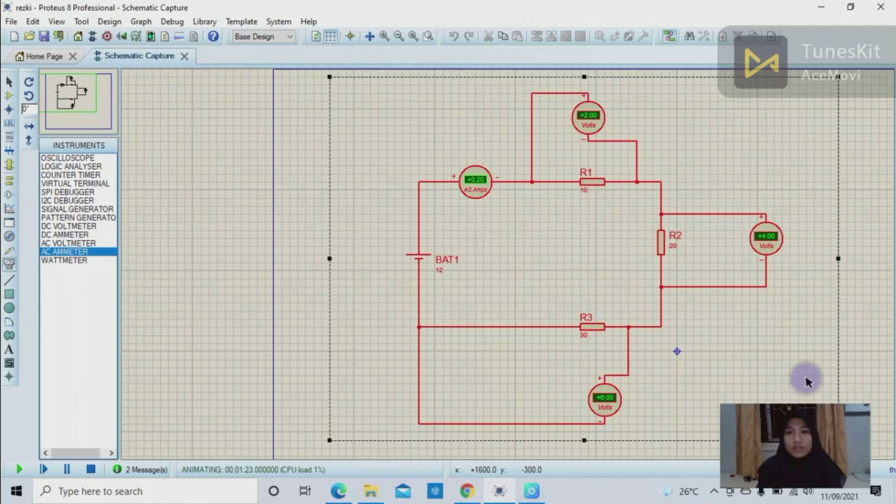
{"action": "right_click", "coordinate": [512, 128]}
{"action": "left_click", "coordinate": [513, 128]}
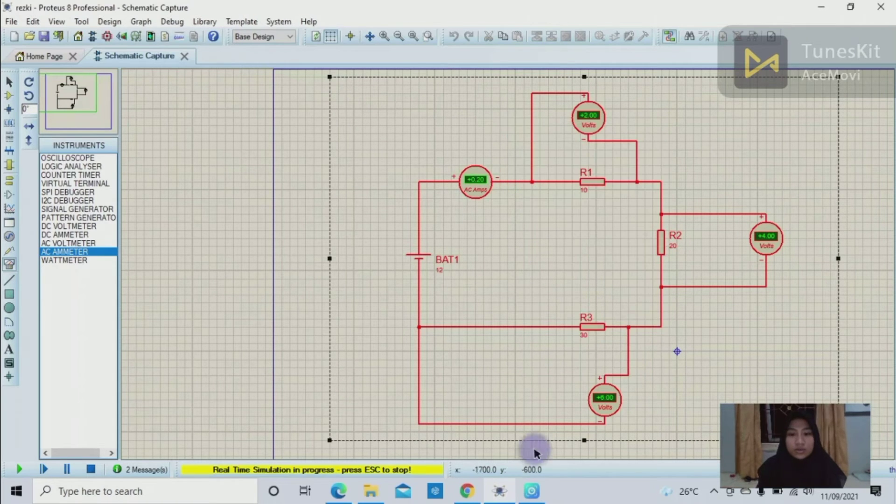
{"action": "left_click", "coordinate": [532, 490]}
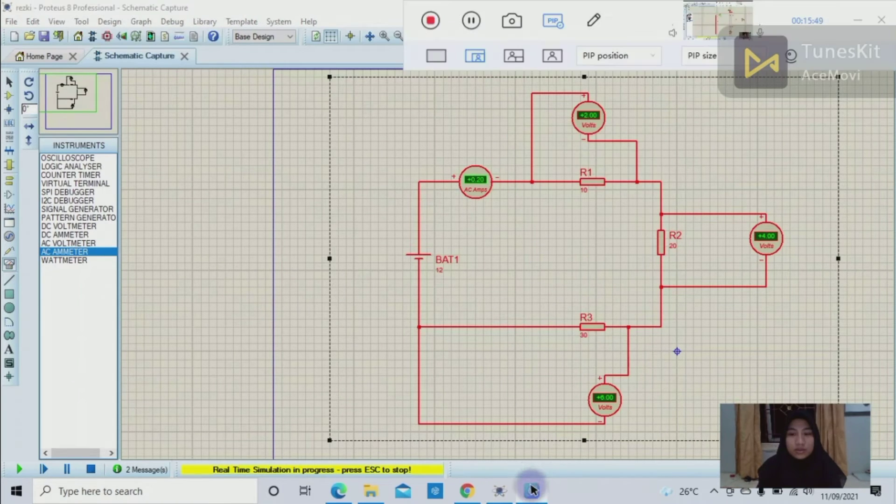
{"action": "left_click", "coordinate": [470, 20]}
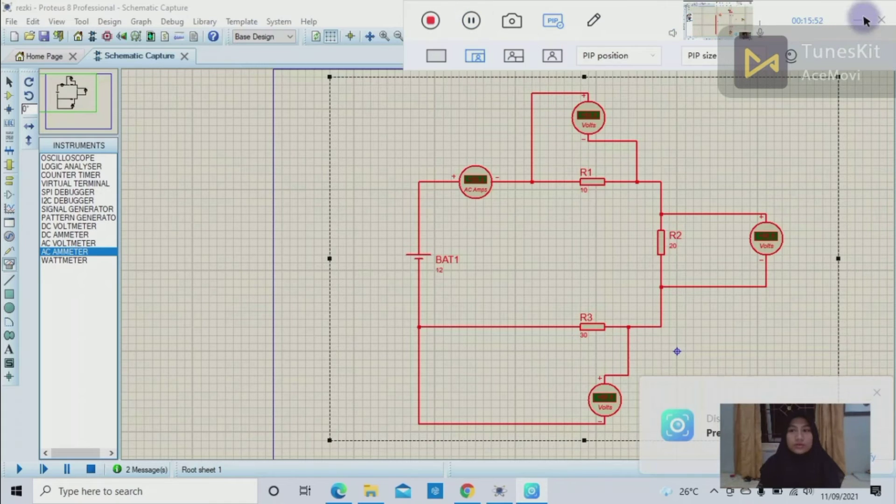
{"action": "left_click", "coordinate": [861, 20]}
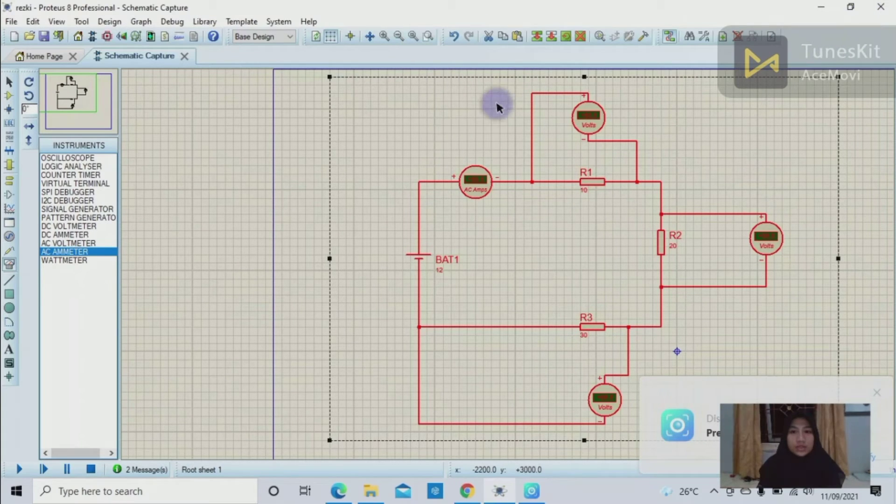
{"action": "left_click", "coordinate": [487, 38]}
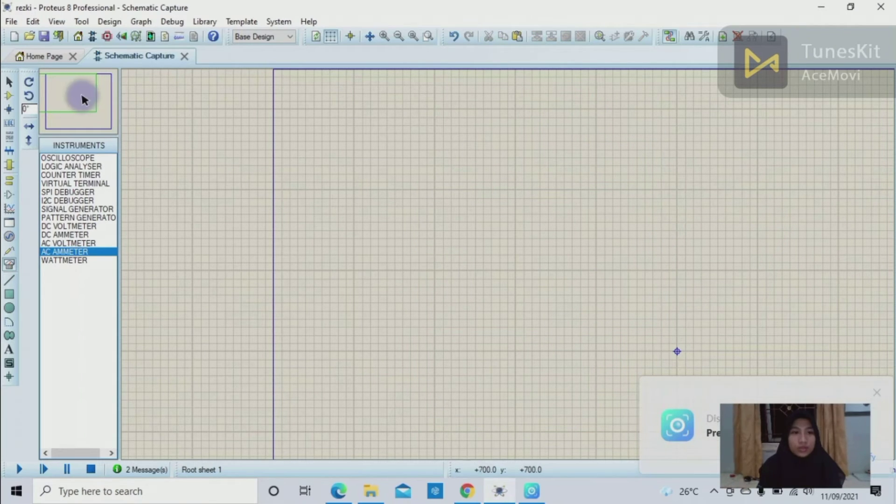
{"action": "mouse_move", "coordinate": [82, 96]}
{"action": "left_mouse_down"}
{"action": "mouse_move", "coordinate": [117, 133]}
{"action": "mouse_move", "coordinate": [89, 117]}
{"action": "mouse_move", "coordinate": [77, 95]}
{"action": "left_mouse_up"}
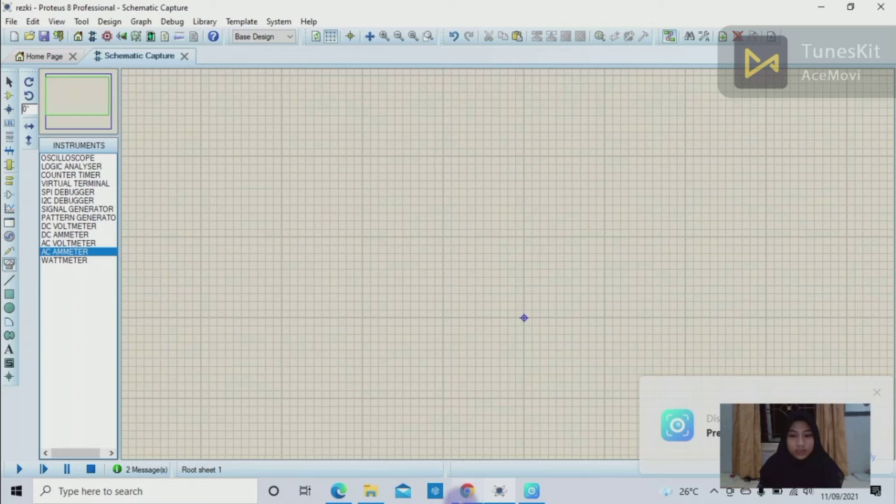
- Switch to the course page in Chrome and examine the parallel resistor circuit of Contoh No. 3
{"action": "left_click", "coordinate": [467, 491]}
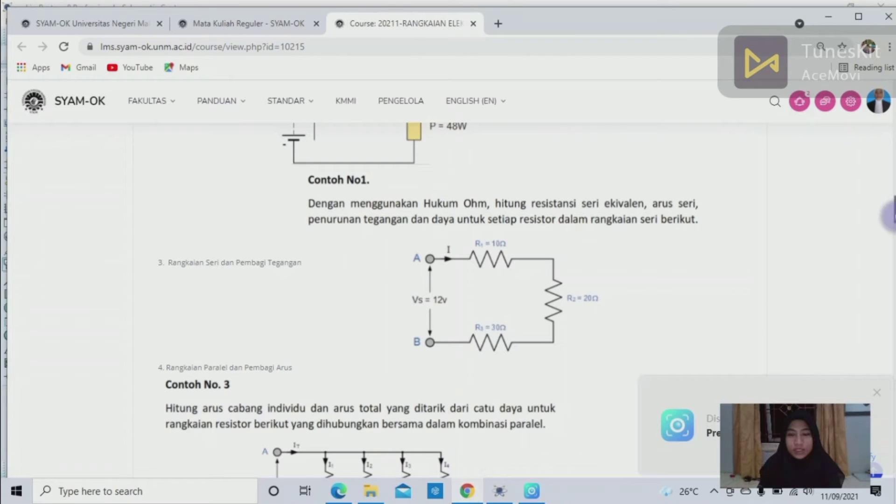
{"action": "scroll", "coordinate": [889, 216], "scroll_direction": "down", "scroll_amount": 1}
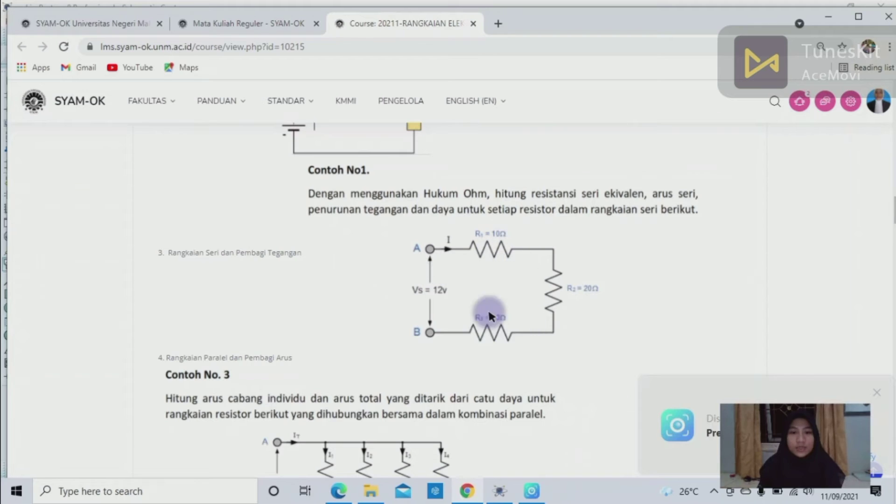
{"action": "scroll", "coordinate": [890, 218], "scroll_direction": "down", "scroll_amount": 1}
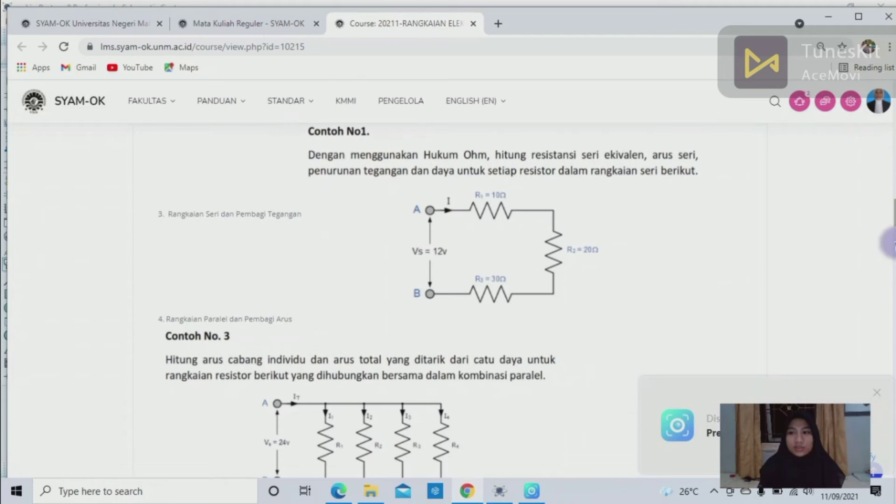
{"action": "left_click", "coordinate": [876, 393]}
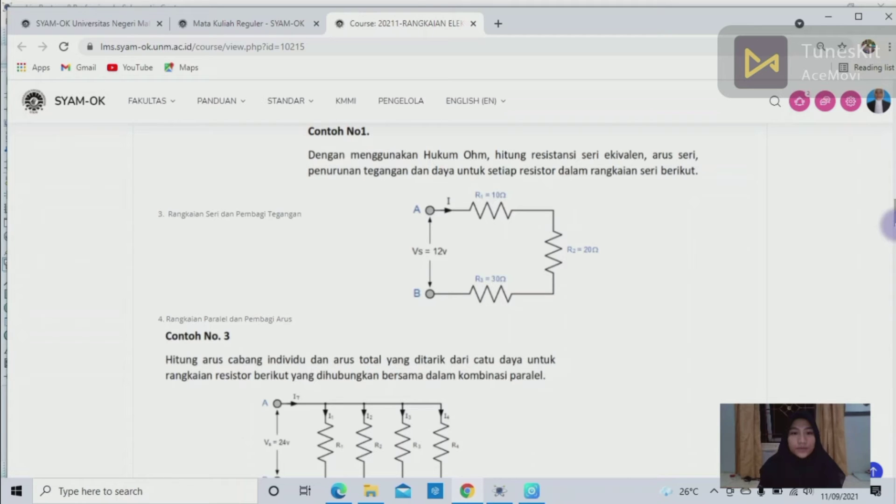
{"action": "scroll", "coordinate": [891, 224], "scroll_direction": "down", "scroll_amount": 5}
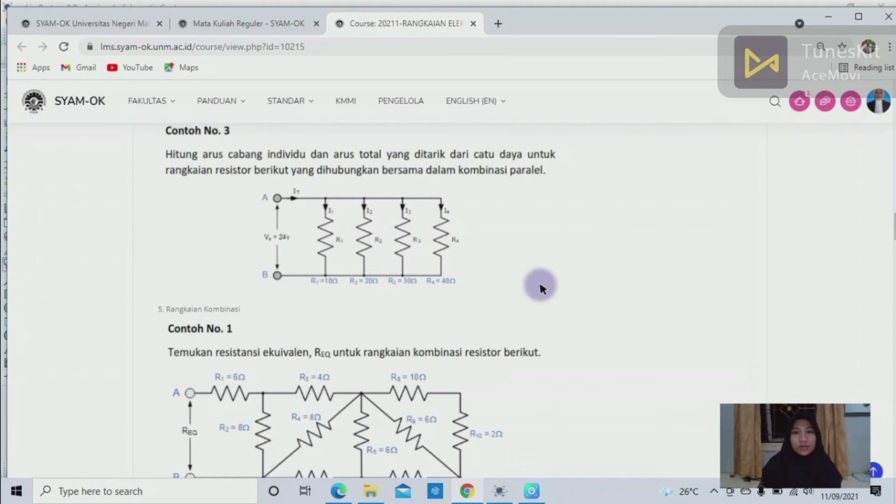
- Switch to Proteus and place four RES resistors: R1 and R2 side by side, with R3 and R4 stacked below R2
{"action": "left_click", "coordinate": [500, 490]}
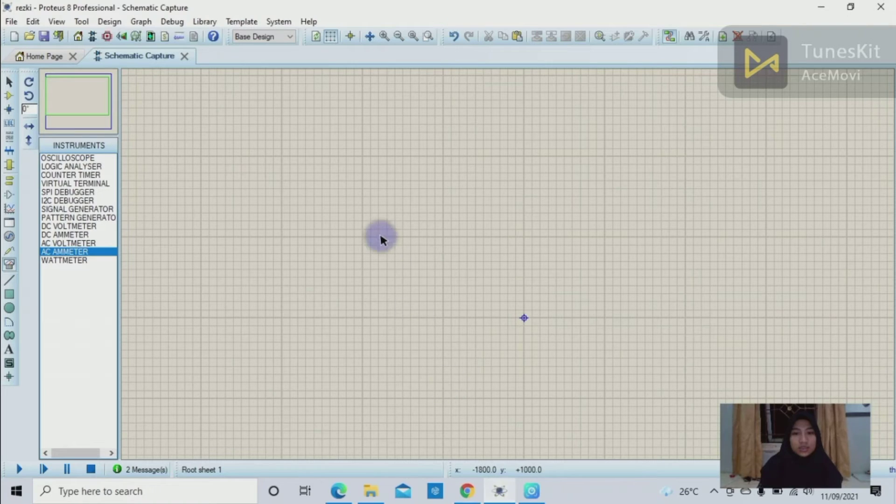
{"action": "left_click", "coordinate": [9, 96]}
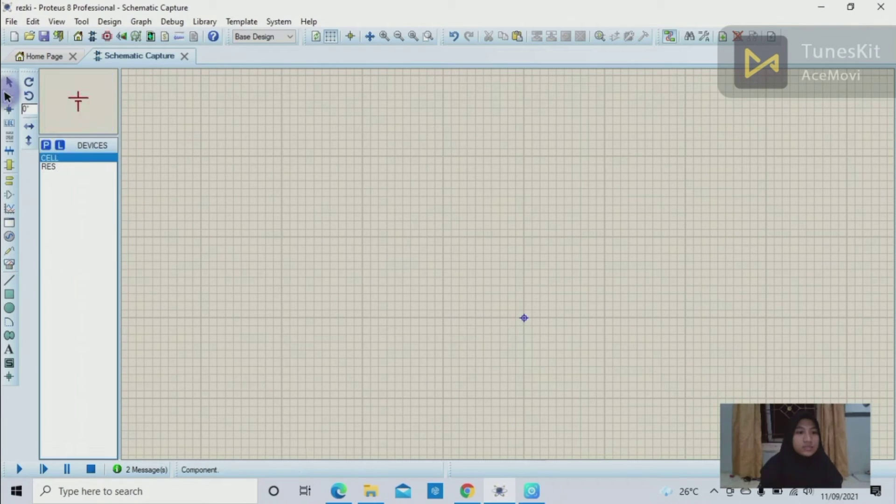
{"action": "left_click", "coordinate": [70, 166]}
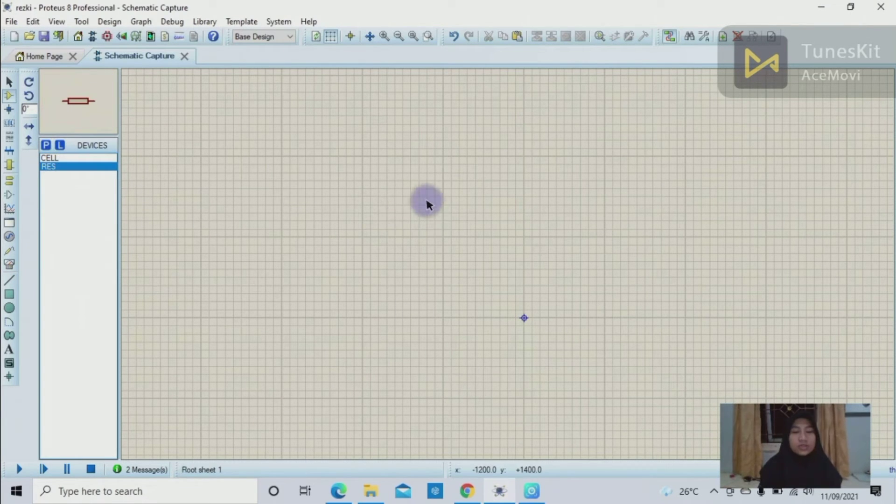
{"action": "left_click", "coordinate": [404, 195]}
{"action": "left_click", "coordinate": [405, 196]}
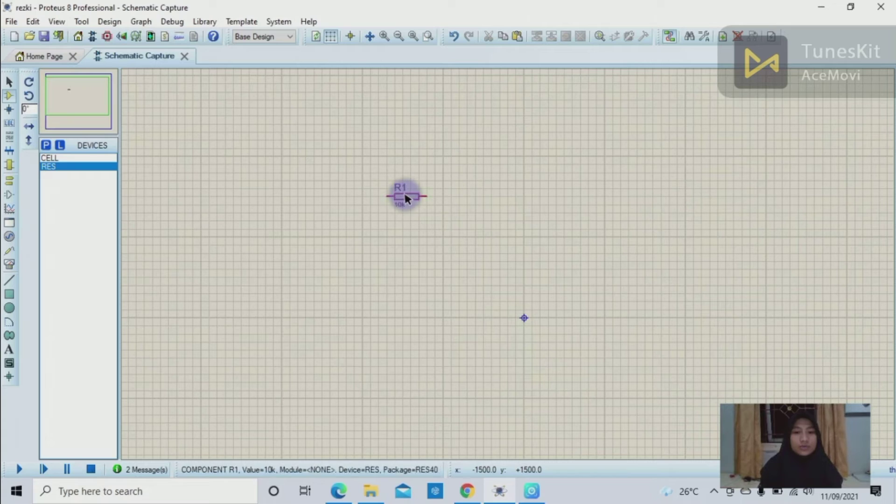
{"action": "left_click", "coordinate": [495, 195]}
{"action": "left_click", "coordinate": [502, 196]}
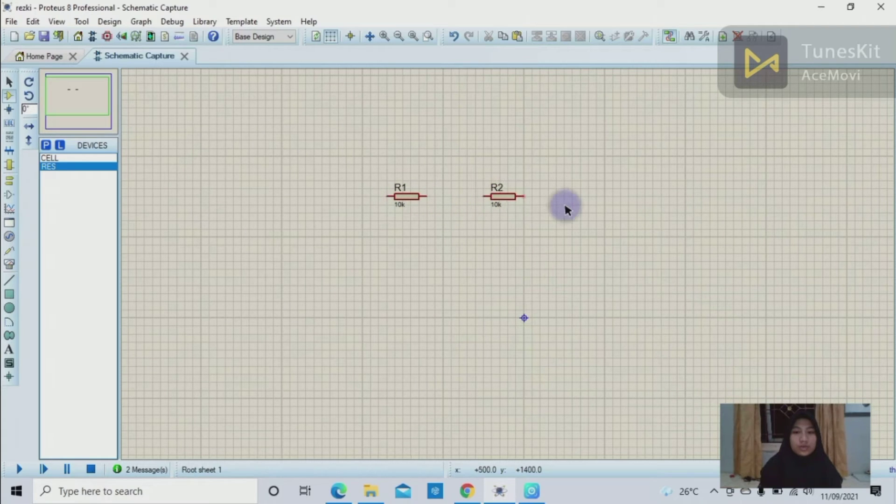
{"action": "left_click", "coordinate": [505, 237]}
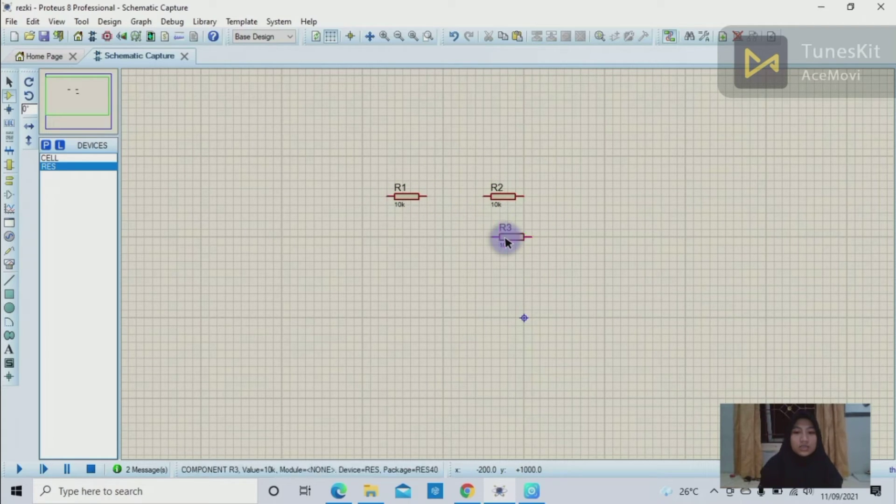
{"action": "left_click", "coordinate": [505, 285]}
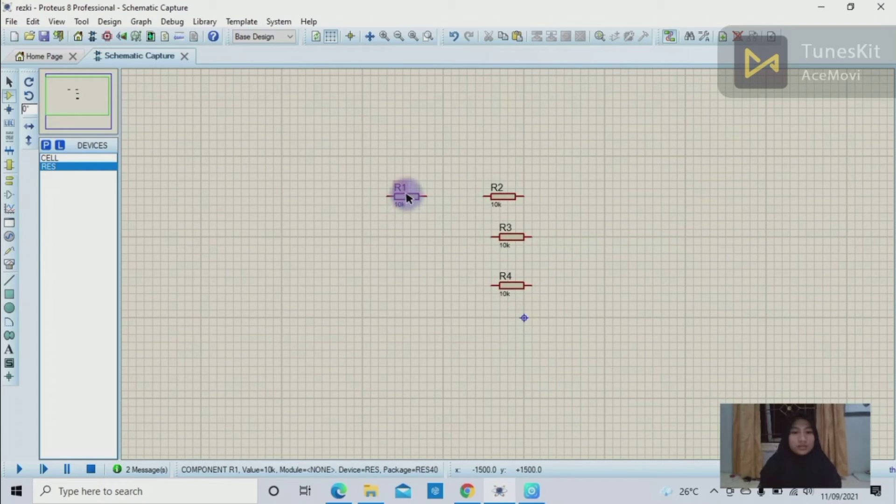
- Move R1 directly above R2 so both stand in one column
{"action": "left_click", "coordinate": [413, 200]}
{"action": "left_click_drag", "start_coordinate": [414, 200], "coordinate": [516, 149]}
{"action": "left_click", "coordinate": [507, 200]}
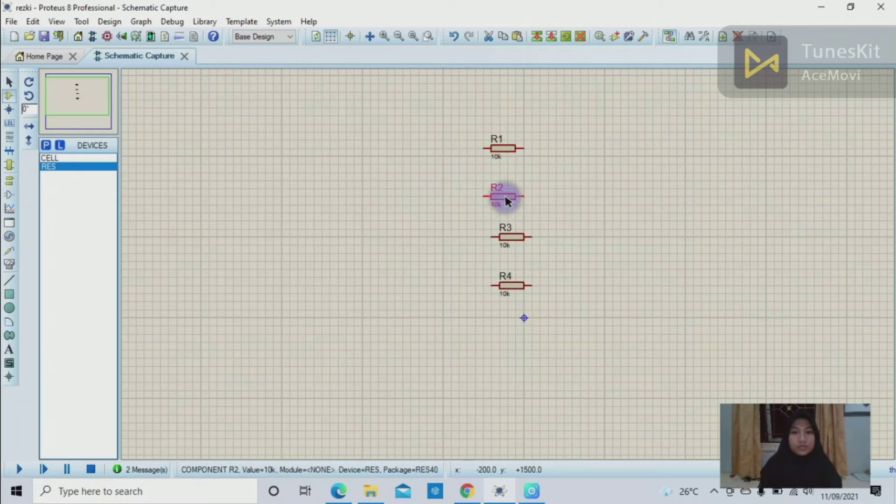
- Place another resistor just below R3, overlapping it, and delete the original R3
{"action": "left_click", "coordinate": [515, 233]}
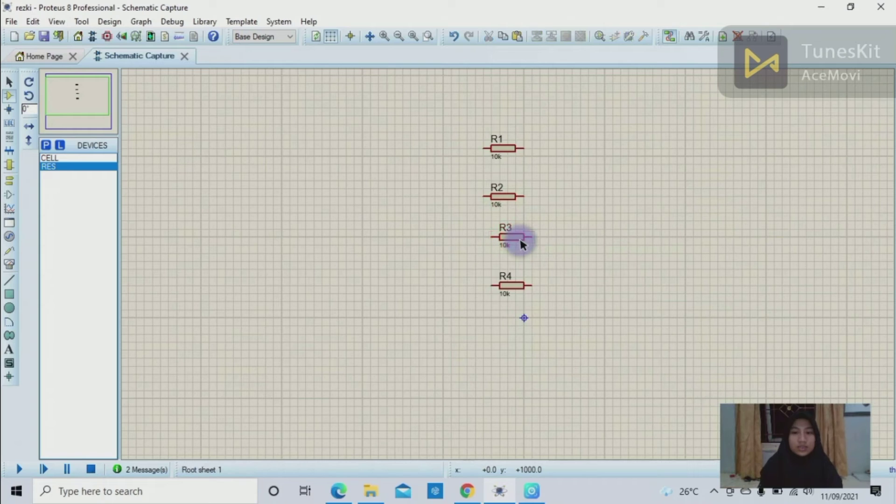
{"action": "left_click_drag", "start_coordinate": [520, 241], "coordinate": [508, 244]}
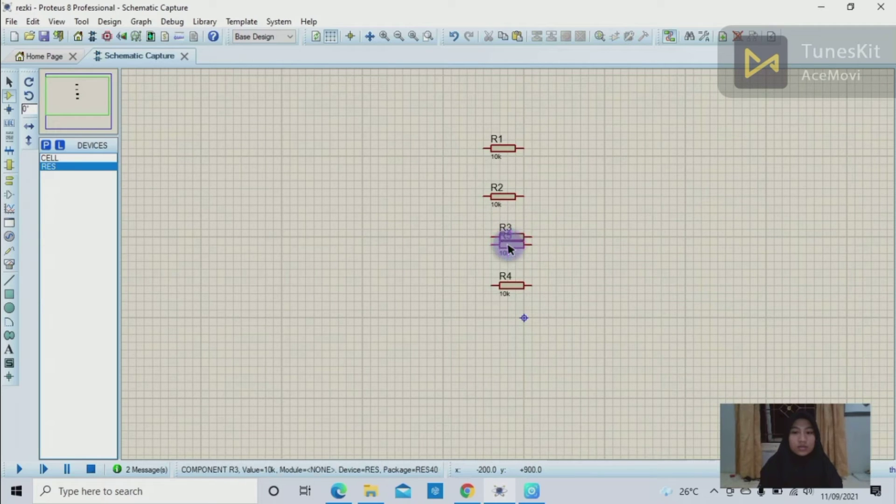
{"action": "right_click", "coordinate": [508, 248]}
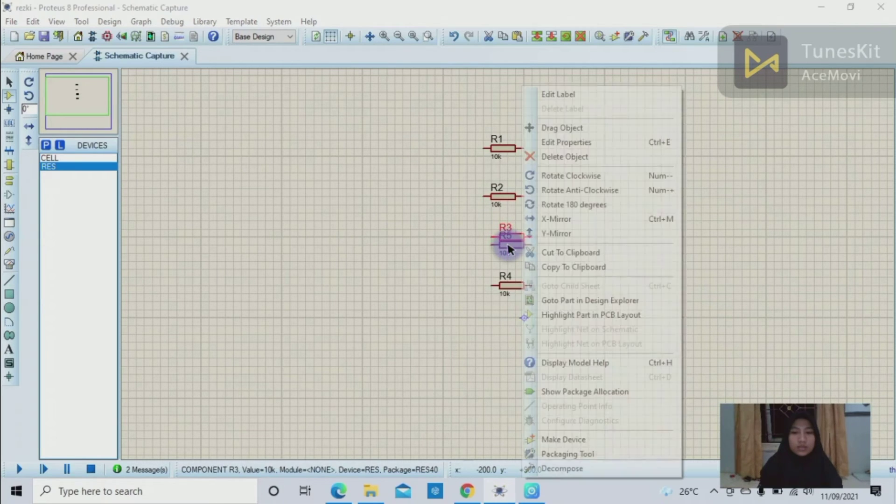
{"action": "left_click", "coordinate": [544, 156]}
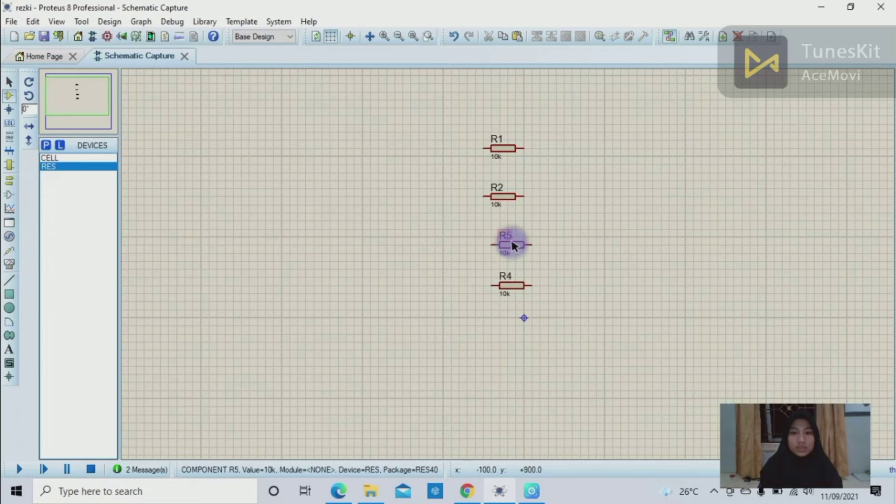
- Align R5 and R4 with the resistor column, placing them one below the other under R2
{"action": "left_click_drag", "start_coordinate": [512, 244], "coordinate": [494, 229]}
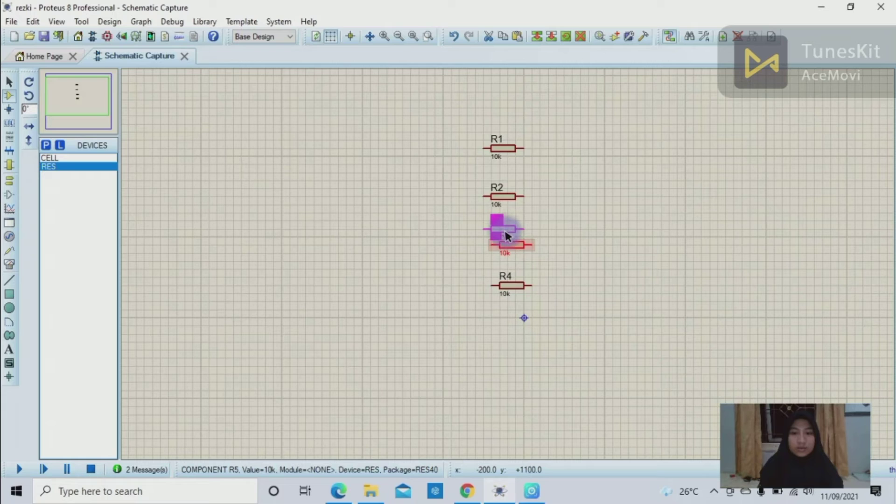
{"action": "left_click", "coordinate": [504, 231]}
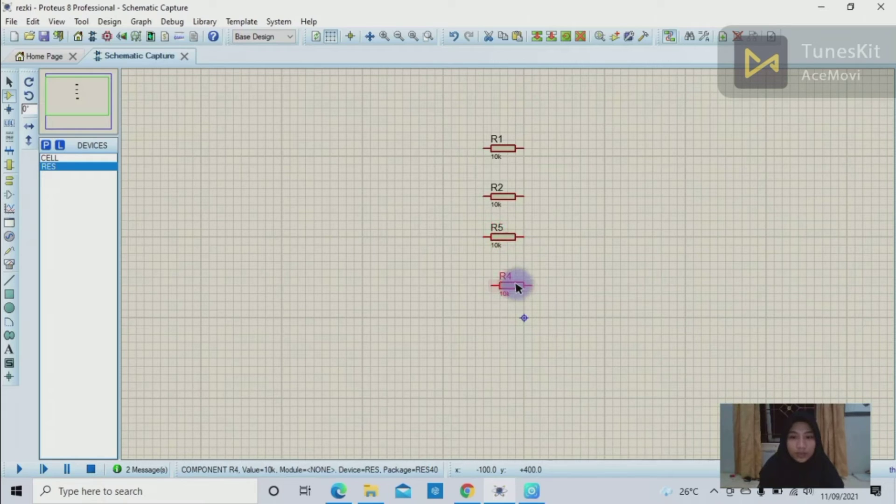
{"action": "left_click", "coordinate": [510, 286]}
{"action": "mouse_move", "coordinate": [510, 285]}
{"action": "left_mouse_down"}
{"action": "mouse_move", "coordinate": [524, 286]}
{"action": "mouse_move", "coordinate": [514, 282]}
{"action": "left_mouse_up"}
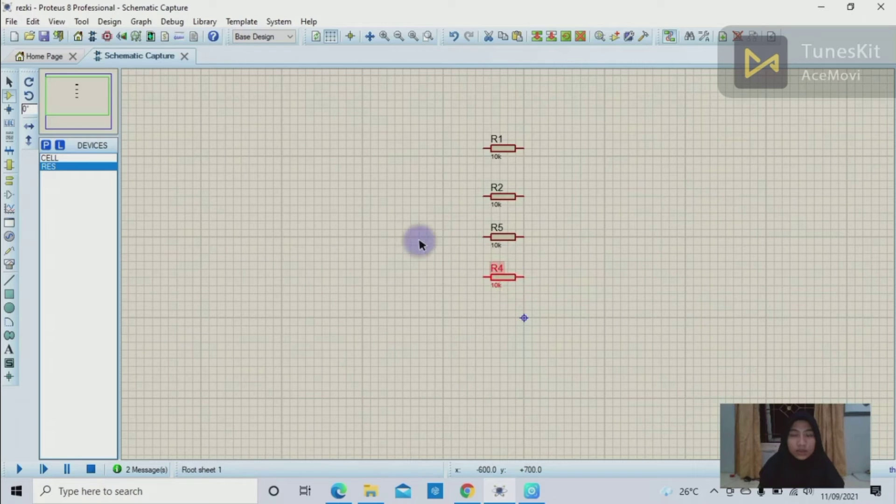
- Place a CELL battery to the left of the resistor column, level with R2
{"action": "left_click", "coordinate": [98, 157]}
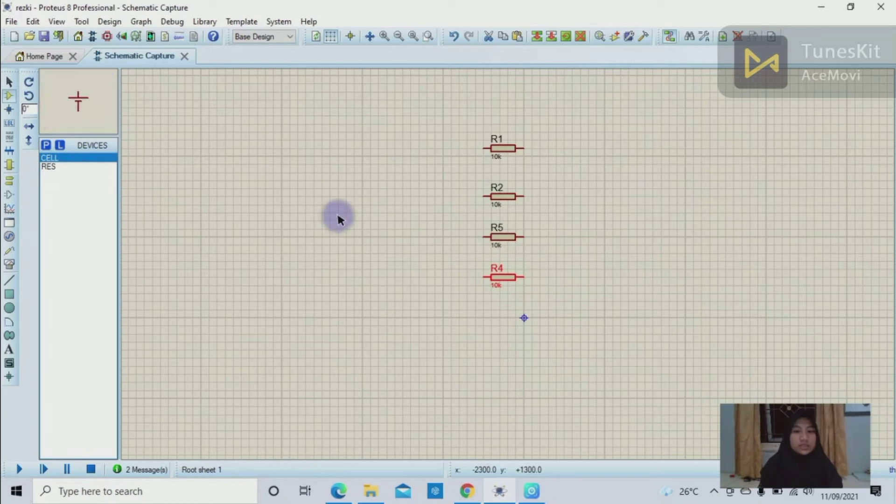
{"action": "left_click", "coordinate": [301, 222]}
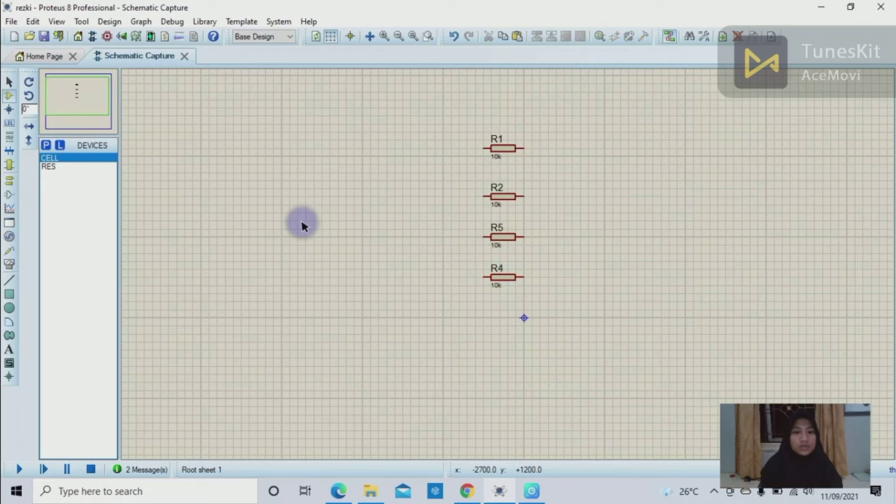
{"action": "left_click", "coordinate": [311, 224]}
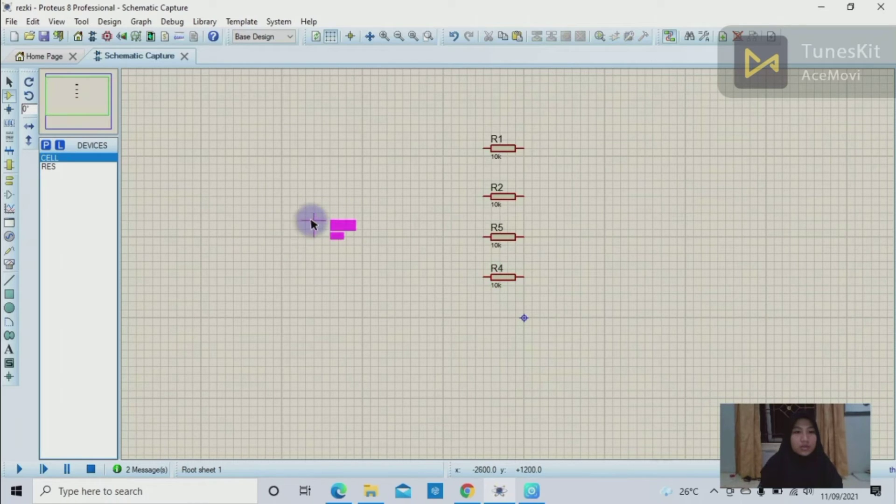
{"action": "left_click", "coordinate": [297, 209]}
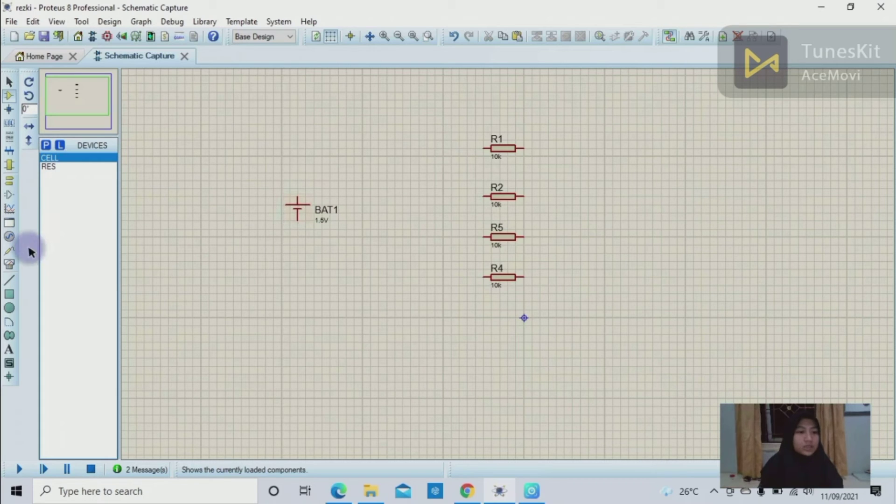
- Place an AC ammeter between the battery and the resistor column, level with R2
{"action": "left_click", "coordinate": [14, 266]}
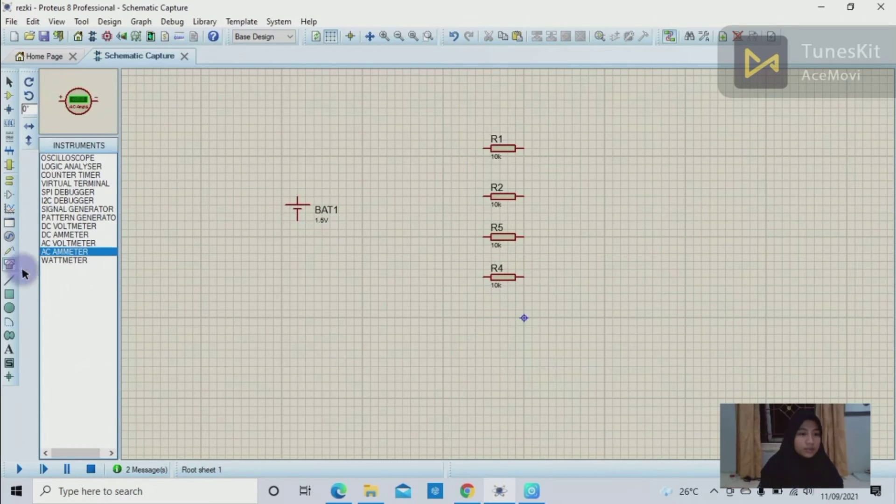
{"action": "left_click", "coordinate": [107, 255]}
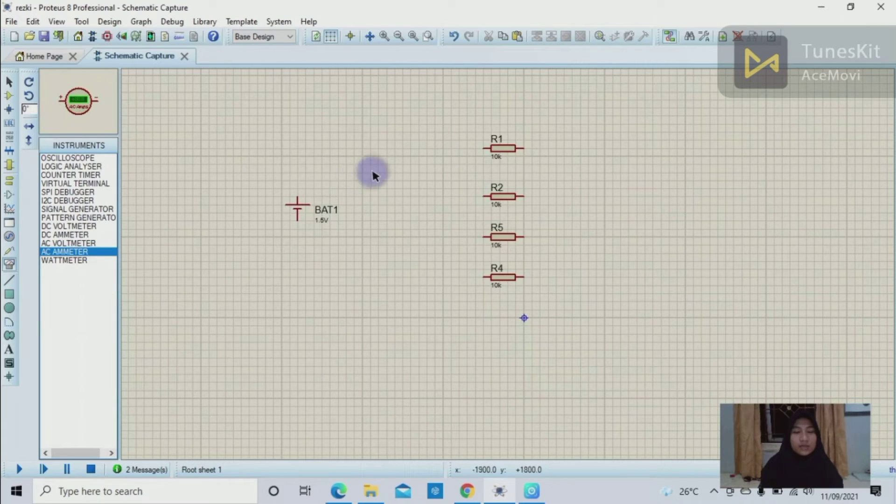
{"action": "left_click", "coordinate": [389, 205]}
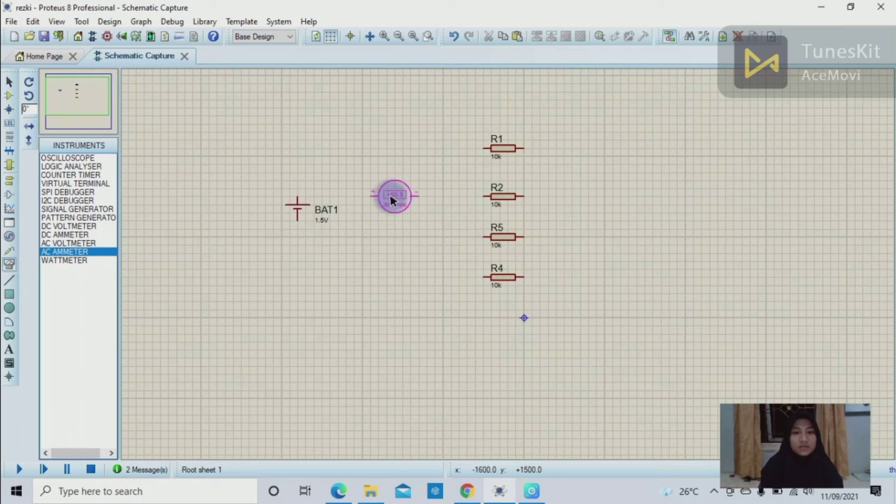
{"action": "left_click", "coordinate": [390, 197]}
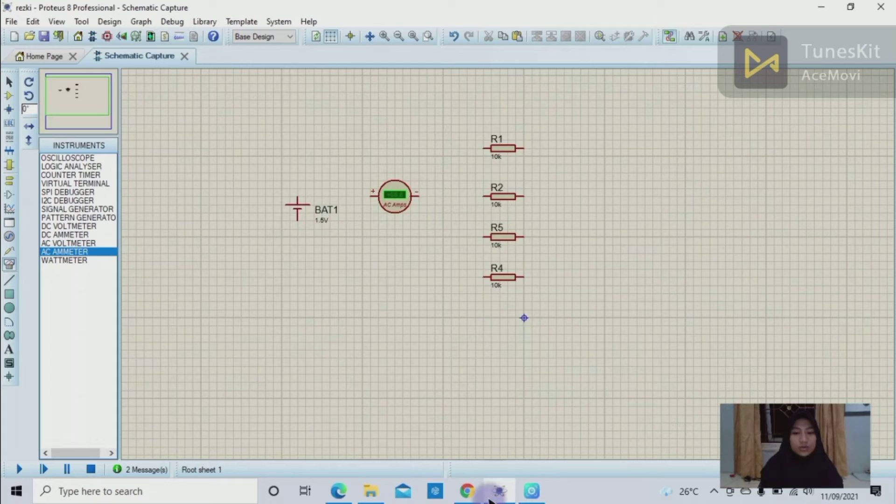
- Recheck the Contoh No. 3 circuit in Chrome, and in Proteus place four AC ammeters in a column to the right of the resistors
{"action": "mouse_move", "coordinate": [468, 499]}
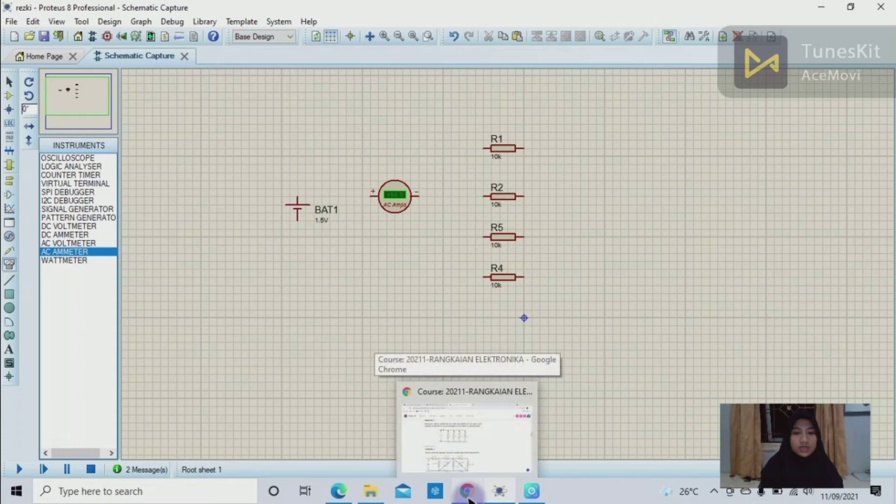
{"action": "left_click", "coordinate": [456, 443]}
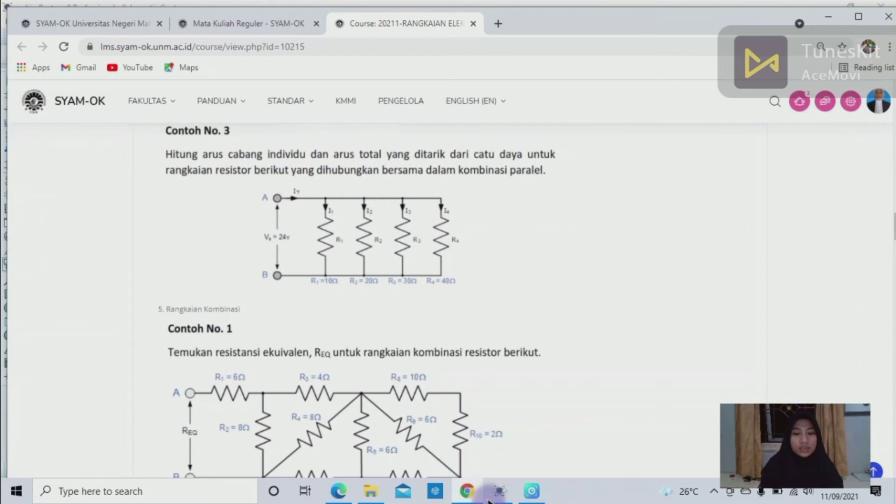
{"action": "left_click", "coordinate": [481, 429]}
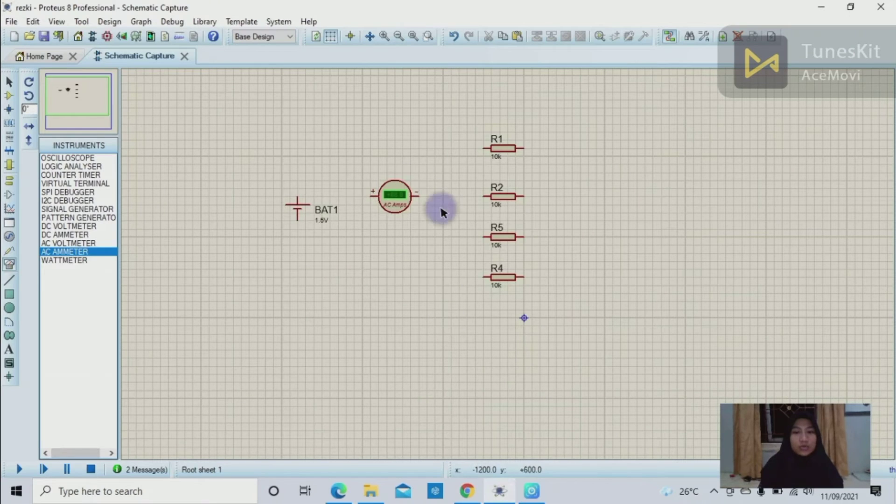
{"action": "left_click", "coordinate": [613, 145]}
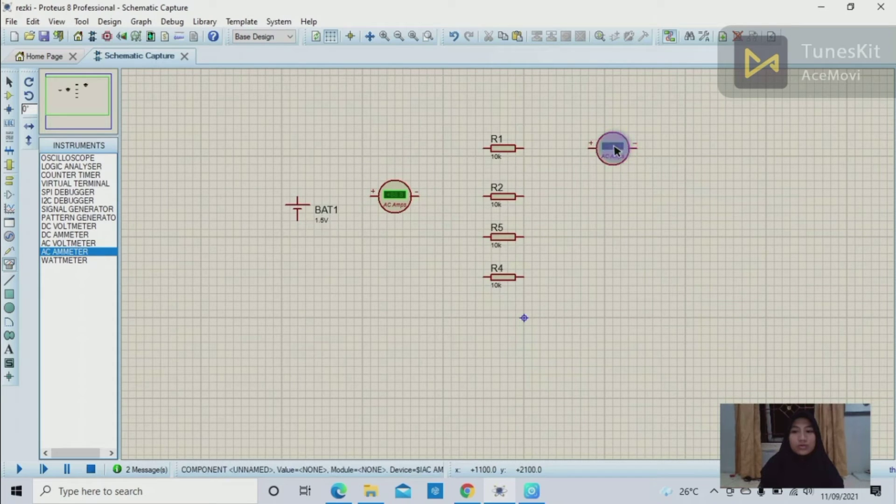
{"action": "left_click", "coordinate": [615, 150]}
{"action": "left_click", "coordinate": [612, 196]}
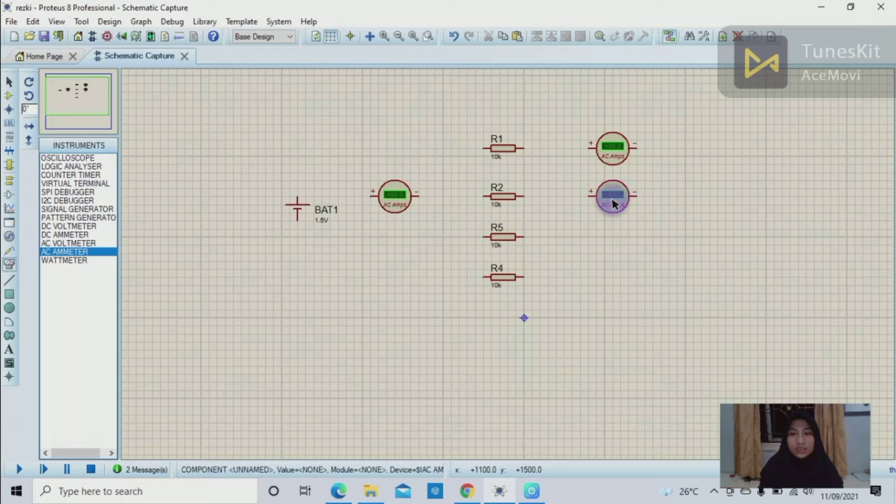
{"action": "left_click", "coordinate": [617, 236]}
{"action": "left_click", "coordinate": [614, 273]}
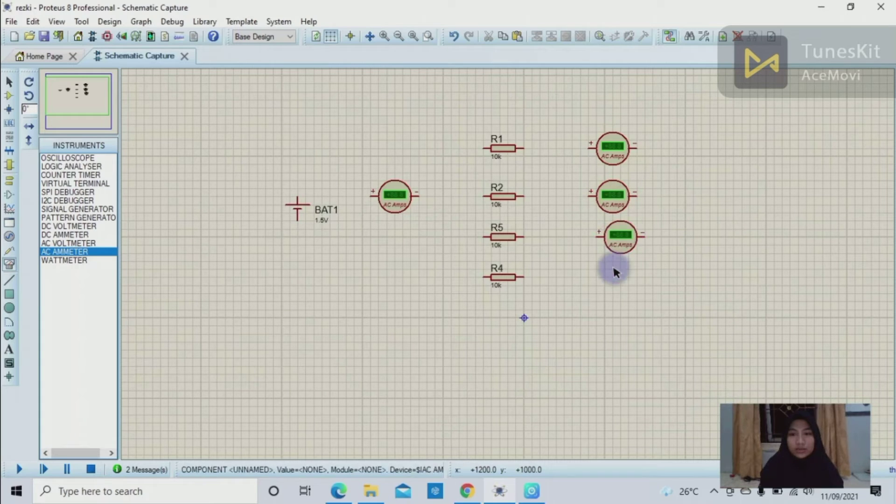
{"action": "left_click", "coordinate": [611, 285]}
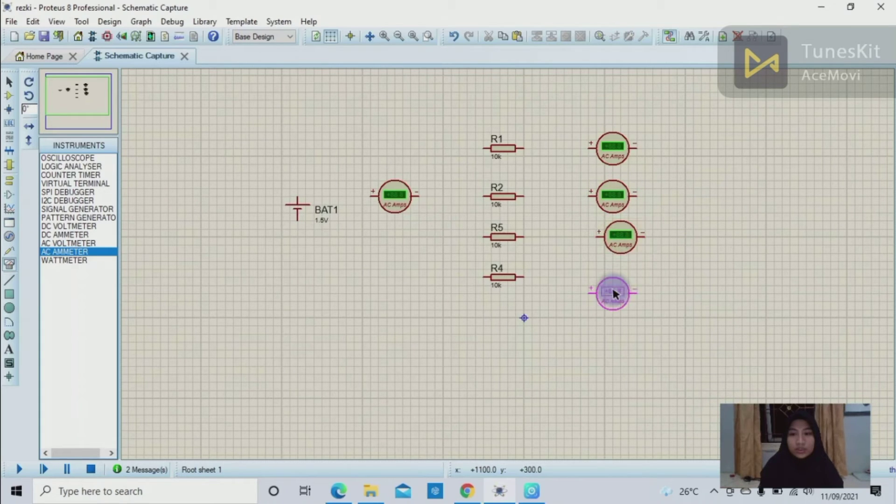
- Move the bottom ammeter and R4 further down so they sit level with each other
{"action": "left_click", "coordinate": [511, 279]}
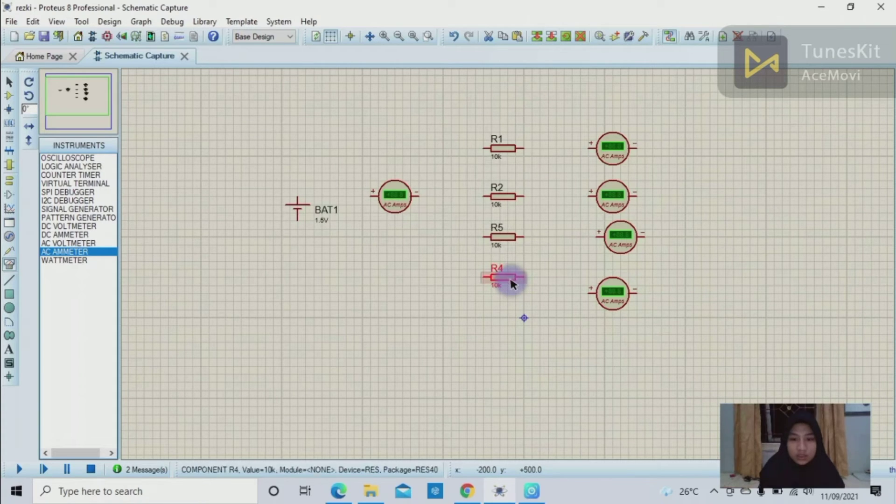
{"action": "left_click_drag", "start_coordinate": [510, 279], "coordinate": [503, 295]}
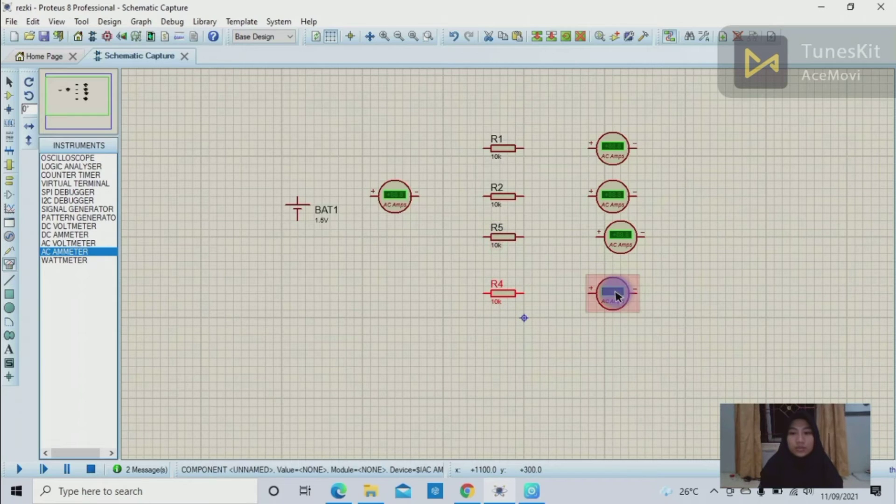
{"action": "left_click_drag", "start_coordinate": [618, 297], "coordinate": [629, 325]}
{"action": "double_click", "coordinate": [630, 326]}
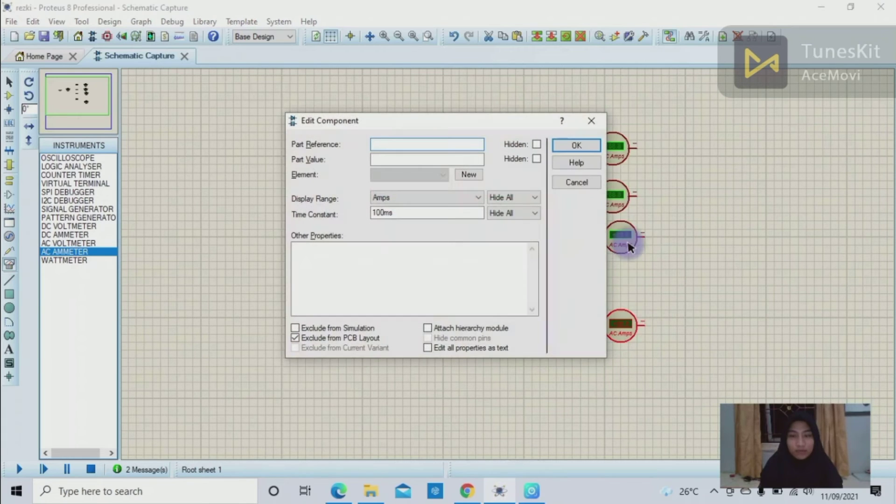
{"action": "left_click", "coordinate": [591, 121]}
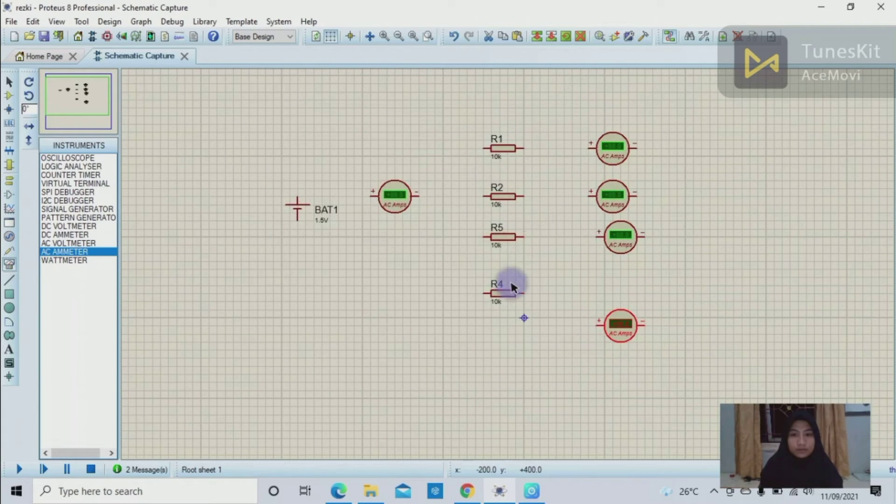
{"action": "left_click", "coordinate": [504, 297]}
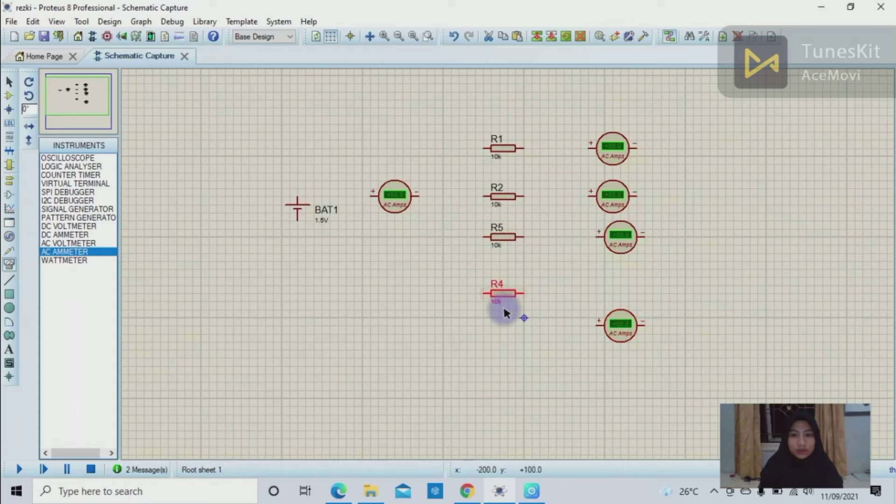
{"action": "left_click_drag", "start_coordinate": [505, 292], "coordinate": [502, 323]}
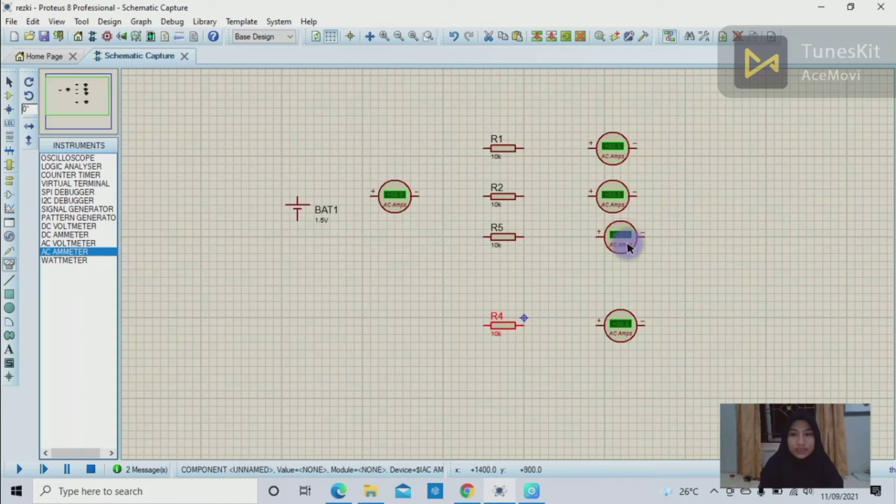
- Move the third ammeter and R5 down to the same level, midway between the R2 and R4 rows
{"action": "left_click_drag", "start_coordinate": [620, 254], "coordinate": [622, 277]}
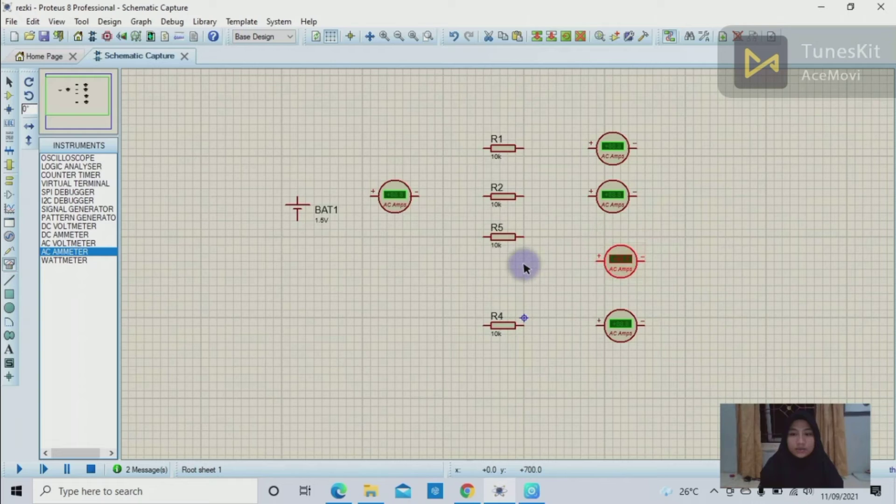
{"action": "double_click", "coordinate": [502, 231]}
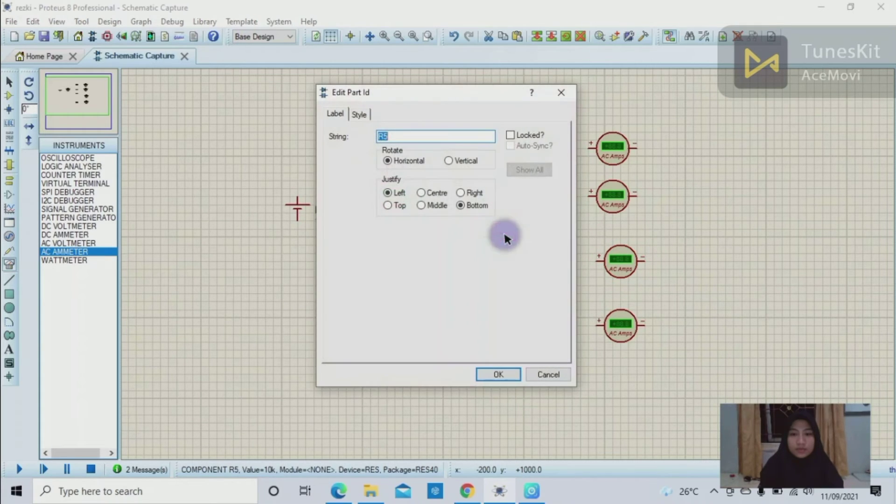
{"action": "left_click", "coordinate": [561, 91]}
{"action": "left_click_drag", "start_coordinate": [509, 235], "coordinate": [502, 259]}
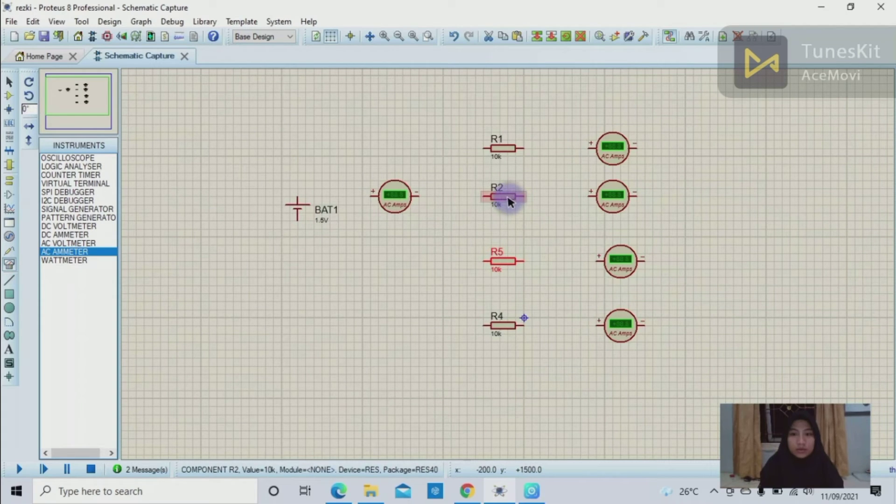
- Shift the two lower ammeters left to line up vertically with the two ammeters above them
{"action": "left_click", "coordinate": [622, 269]}
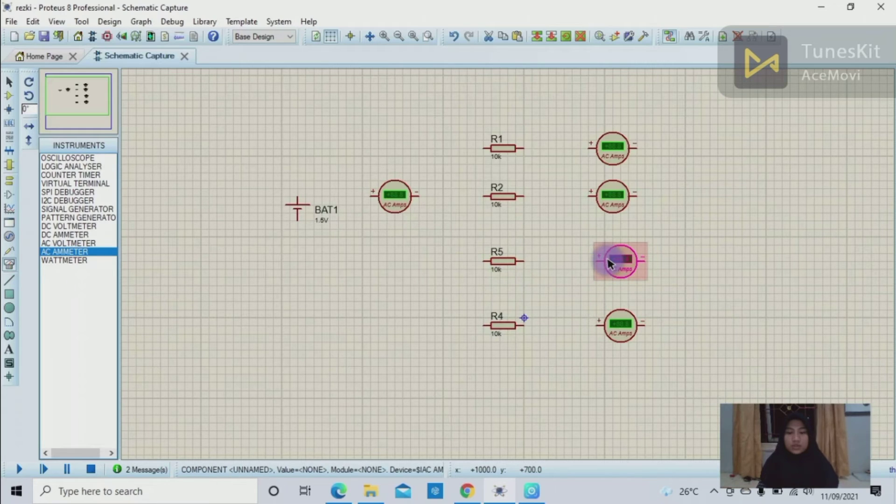
{"action": "mouse_move", "coordinate": [605, 261]}
{"action": "left_mouse_down"}
{"action": "mouse_move", "coordinate": [586, 259]}
{"action": "mouse_move", "coordinate": [597, 267]}
{"action": "left_mouse_up"}
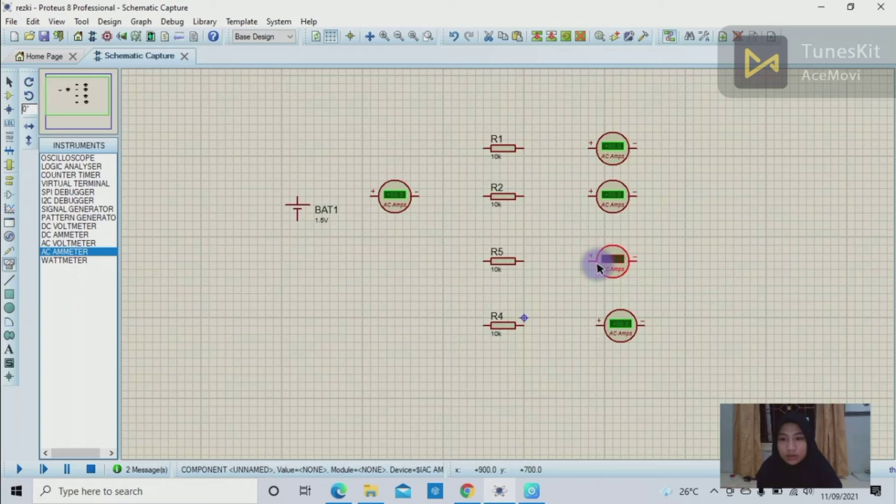
{"action": "left_click_drag", "start_coordinate": [622, 328], "coordinate": [590, 326]}
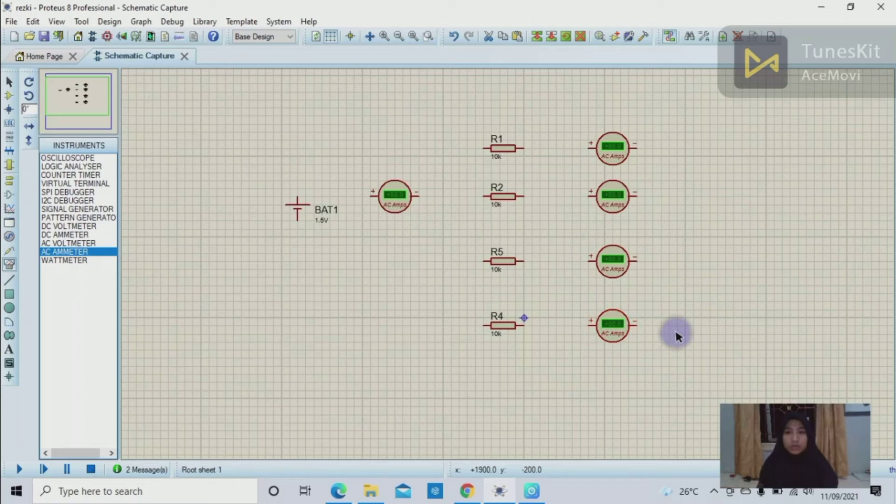
{"action": "left_click", "coordinate": [674, 343]}
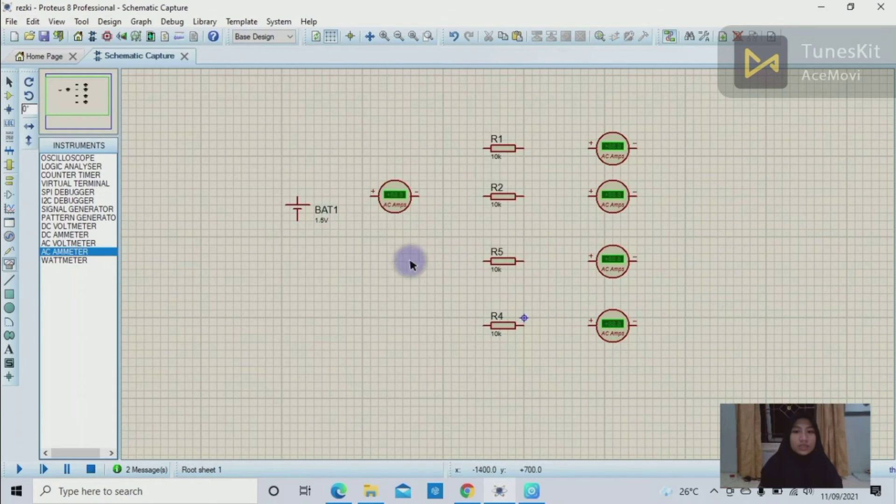
{"action": "left_click", "coordinate": [534, 490]}
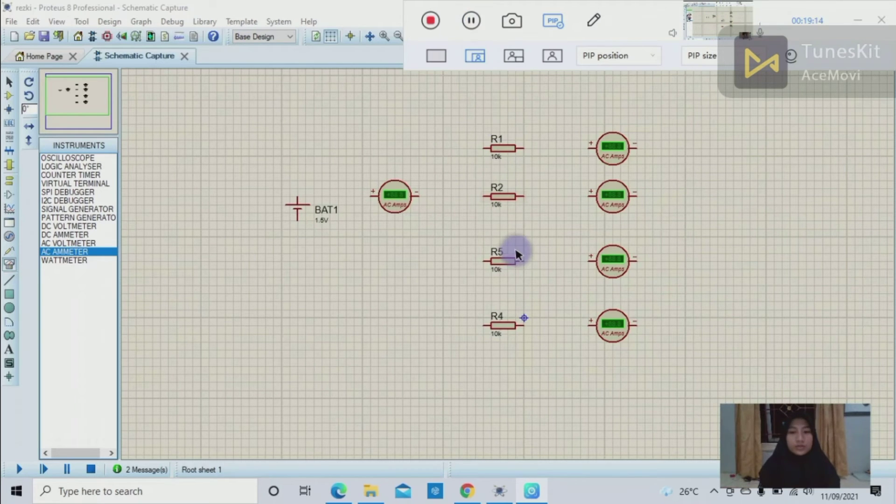
{"action": "left_click", "coordinate": [482, 326]}
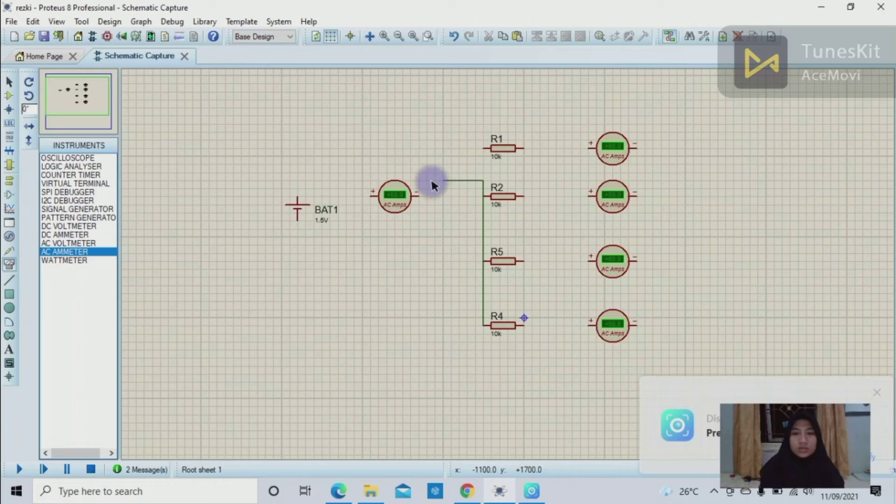
{"action": "key", "text": "Escape"}
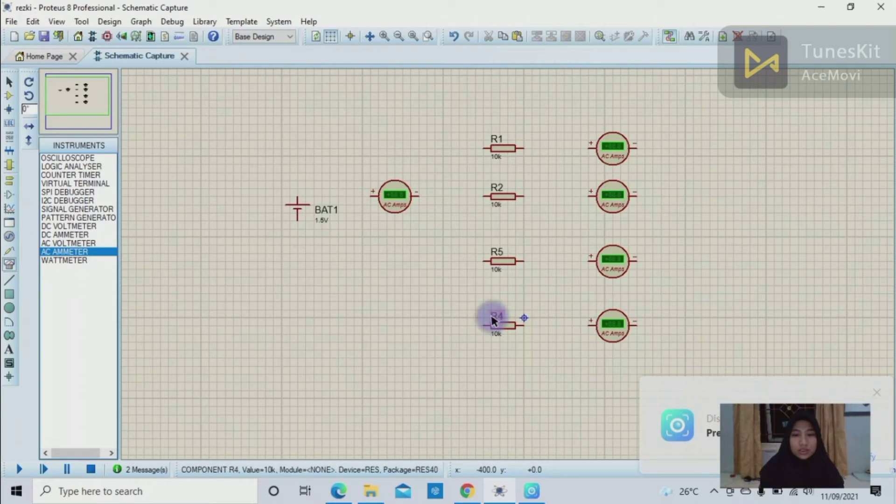
- Wire the left ends of R1, R2, R5 and R4 together through a common vertical wire
{"action": "left_click", "coordinate": [482, 324]}
{"action": "left_click", "coordinate": [440, 322]}
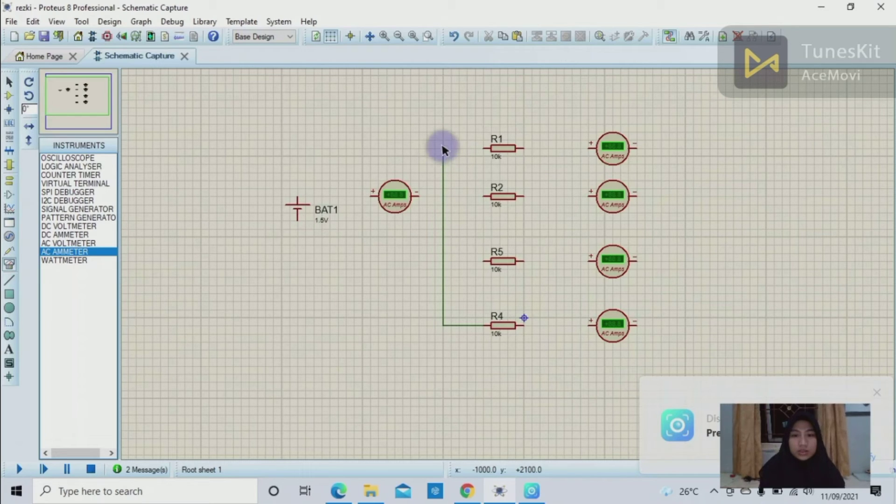
{"action": "left_click", "coordinate": [481, 149]}
{"action": "left_click", "coordinate": [483, 196]}
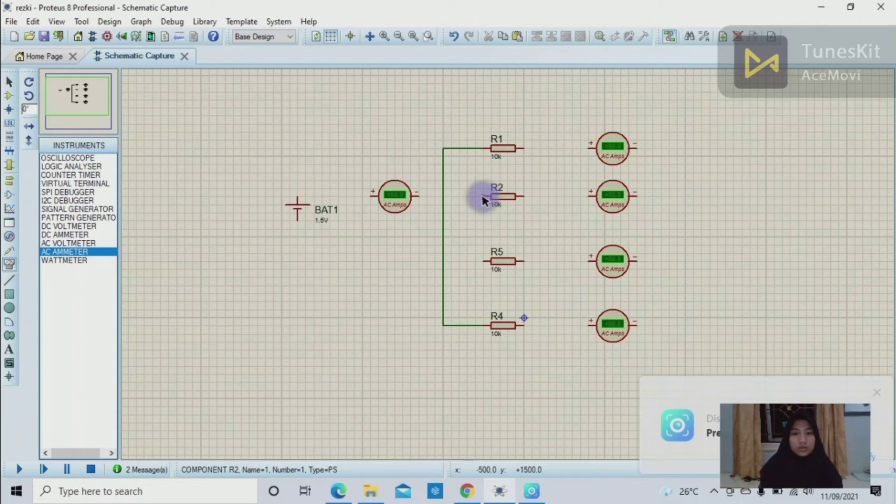
{"action": "left_click", "coordinate": [443, 196]}
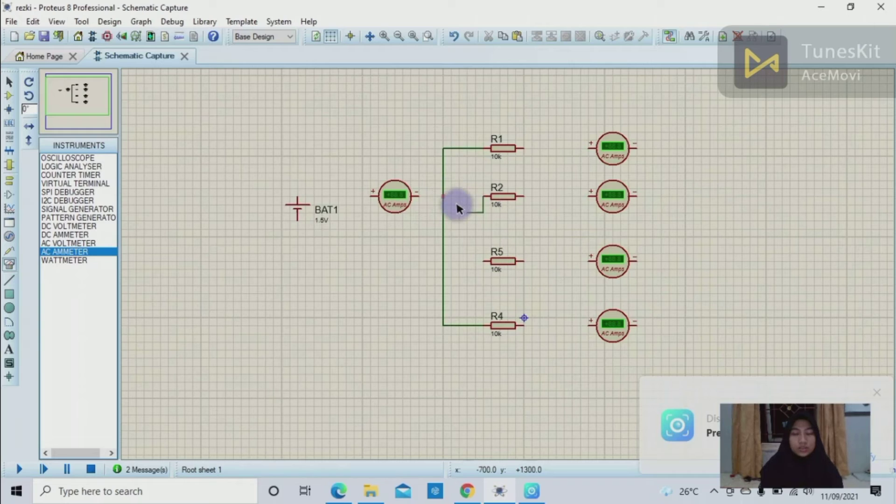
{"action": "left_click", "coordinate": [483, 261]}
{"action": "left_click", "coordinate": [444, 261]}
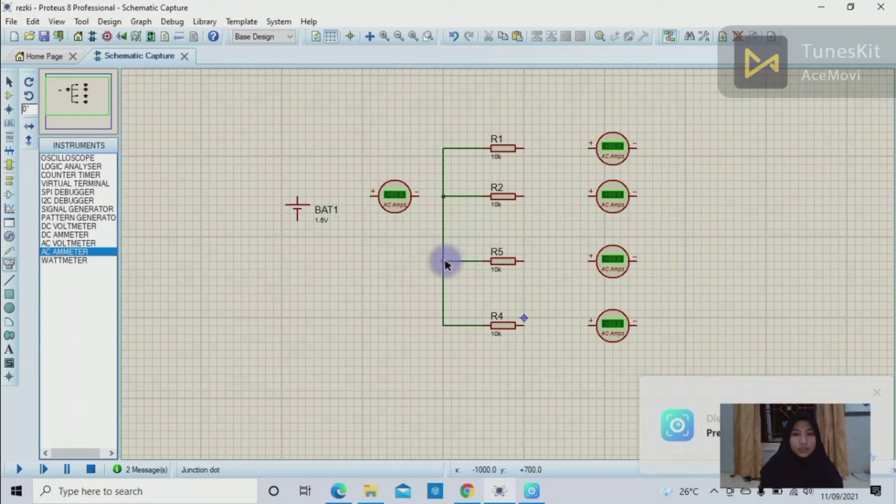
{"action": "left_click", "coordinate": [416, 197]}
{"action": "left_click", "coordinate": [409, 236]}
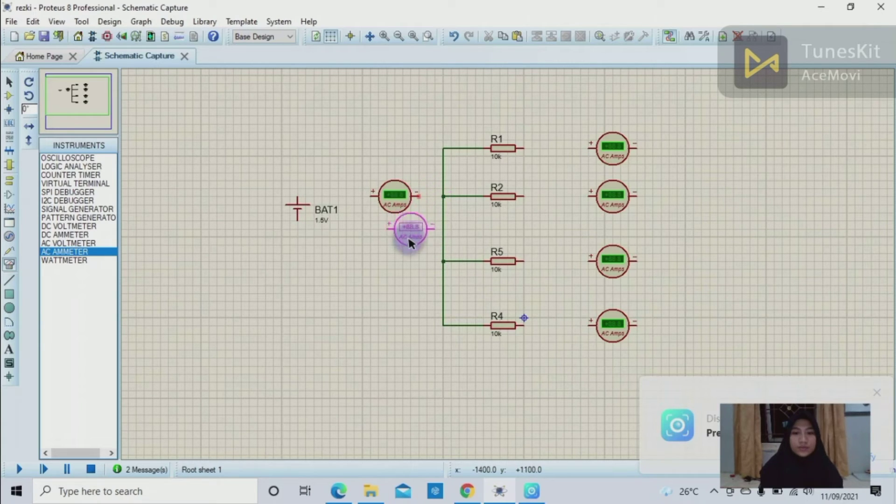
{"action": "right_click", "coordinate": [409, 240]}
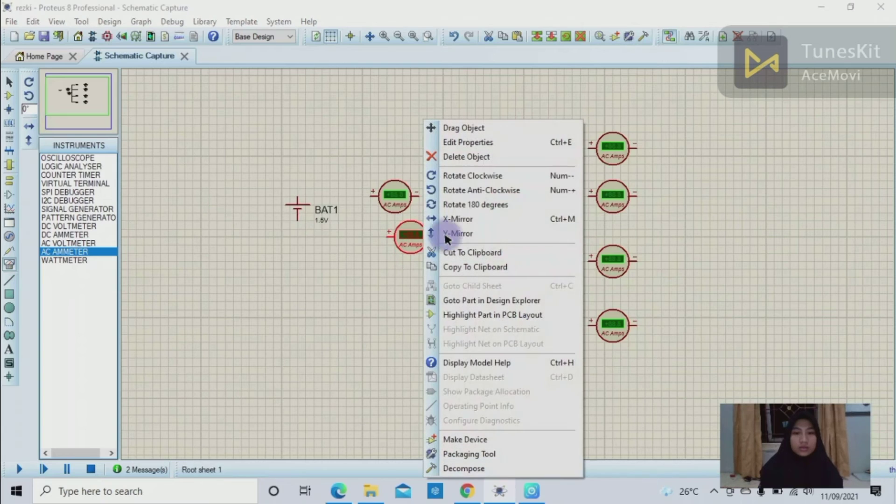
{"action": "left_click", "coordinate": [467, 155]}
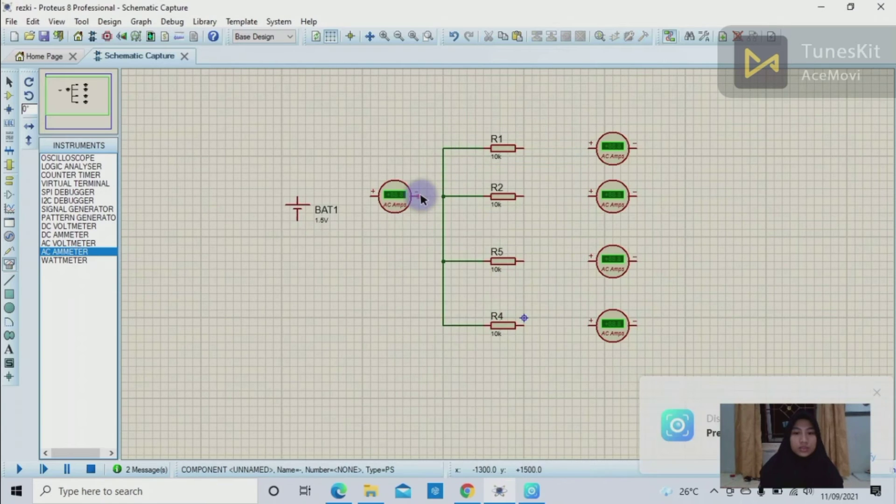
{"action": "left_click", "coordinate": [443, 196]}
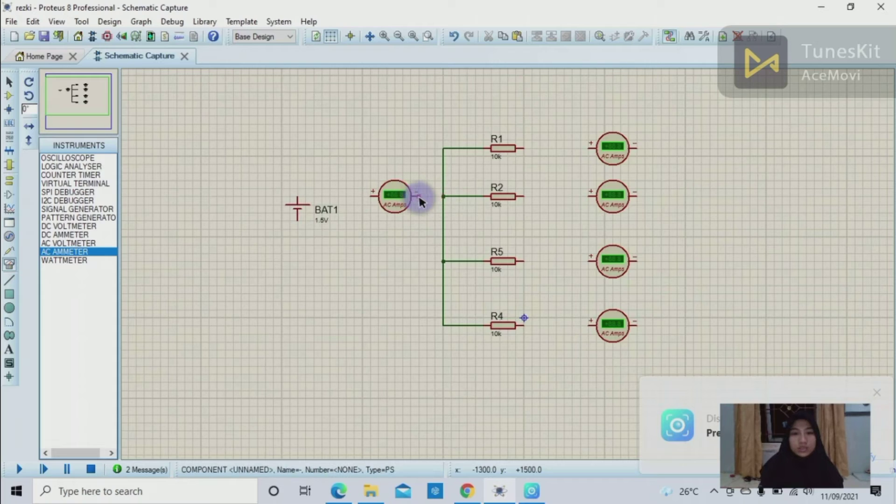
- Move the battery-side ammeter down between the R2 and R5 rows and wire its negative terminal to the common vertical wire
{"action": "left_click", "coordinate": [392, 192]}
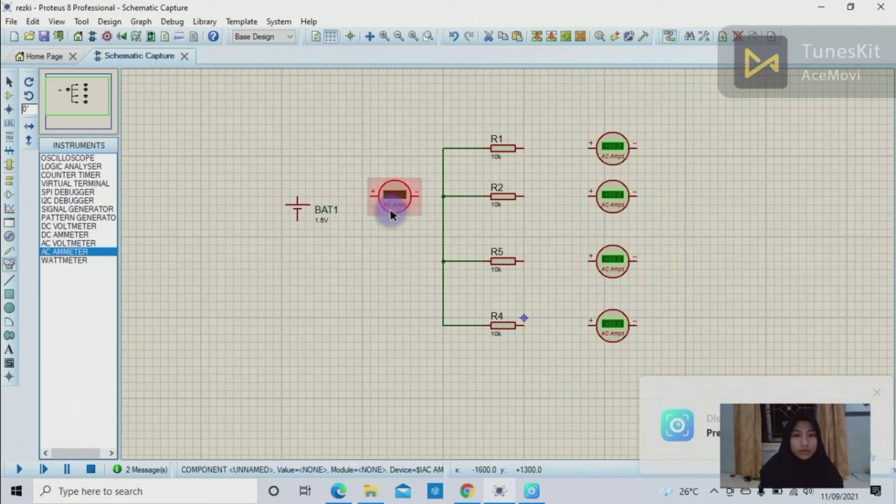
{"action": "left_click_drag", "start_coordinate": [390, 207], "coordinate": [391, 240]}
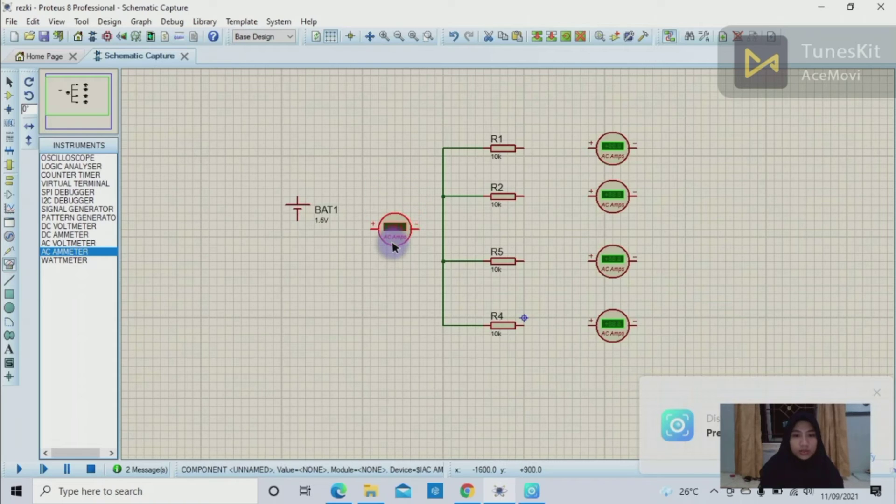
{"action": "left_click", "coordinate": [424, 223]}
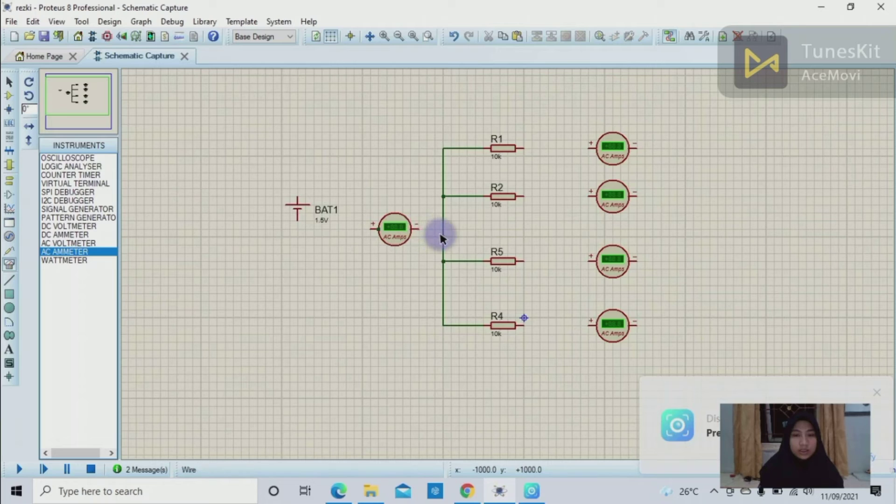
{"action": "left_click", "coordinate": [418, 228]}
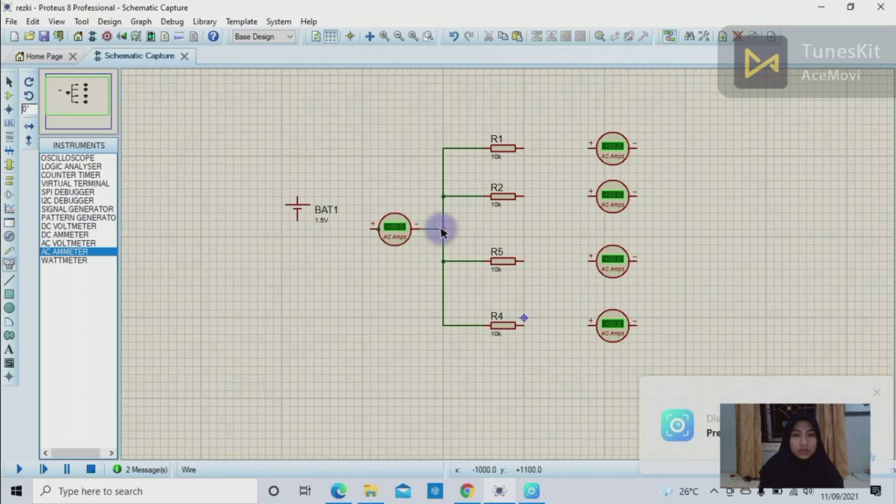
{"action": "left_click", "coordinate": [440, 229]}
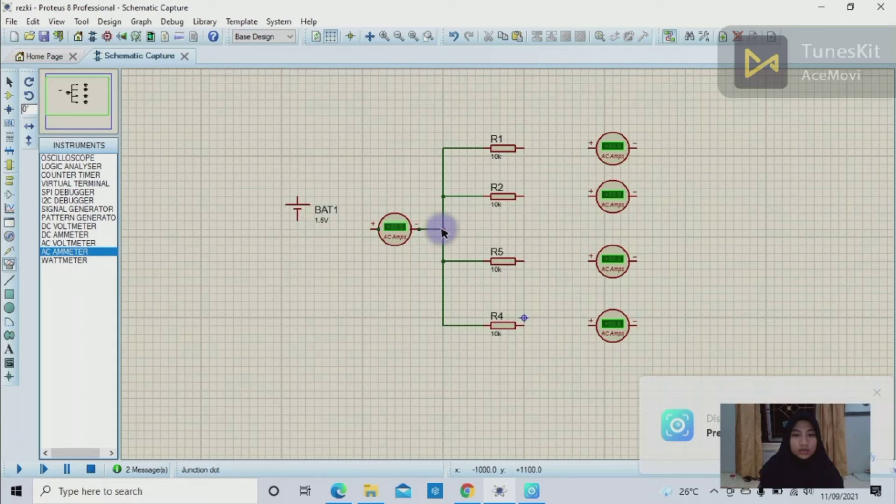
- Wire the battery-side ammeter's positive terminal up and over to the upper terminal of BAT1
{"action": "left_click", "coordinate": [372, 229]}
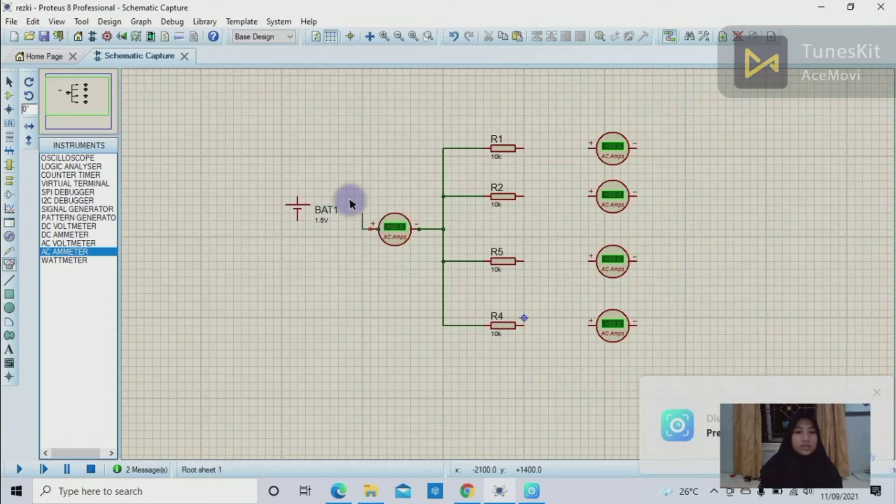
{"action": "left_click", "coordinate": [343, 169]}
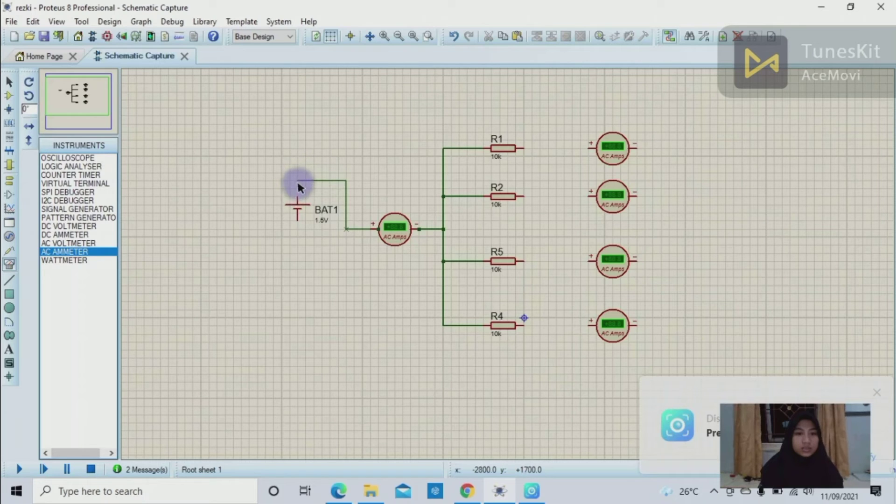
{"action": "left_click", "coordinate": [347, 164]}
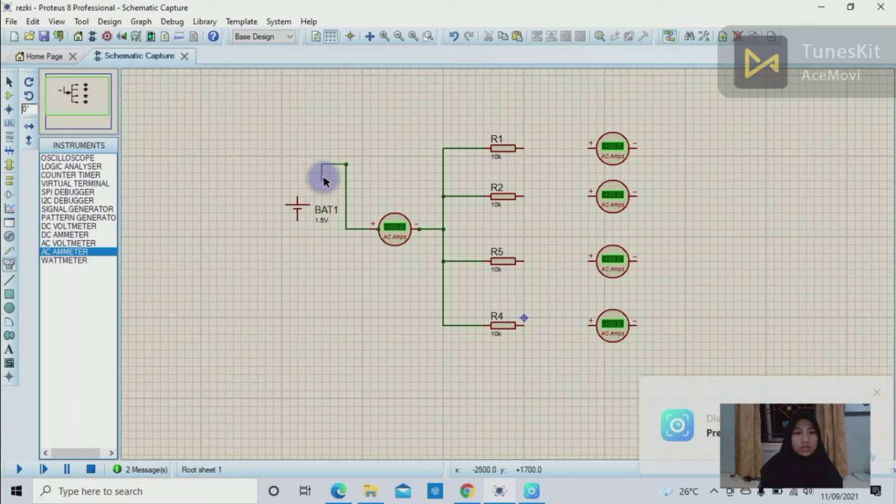
{"action": "left_click", "coordinate": [295, 193]}
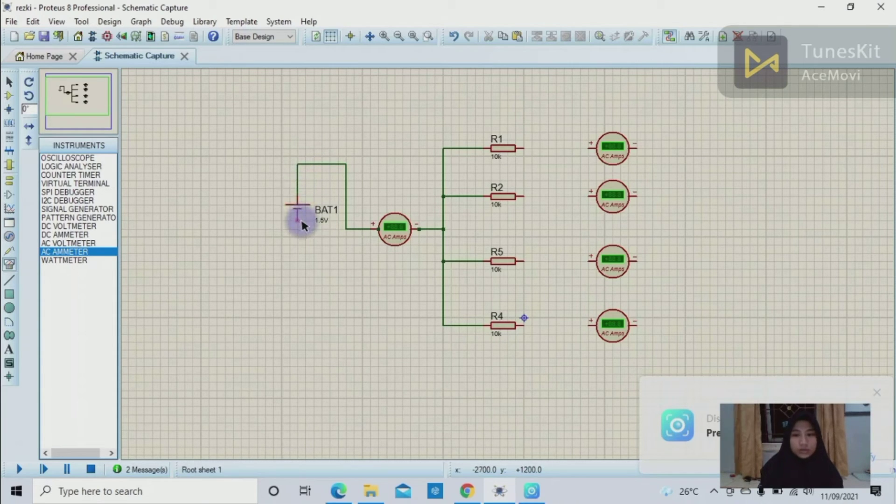
- Wire the right ends of R1 and R2 to the positive terminals of the ammeters beside them
{"action": "left_click", "coordinate": [525, 148]}
{"action": "left_click", "coordinate": [588, 147]}
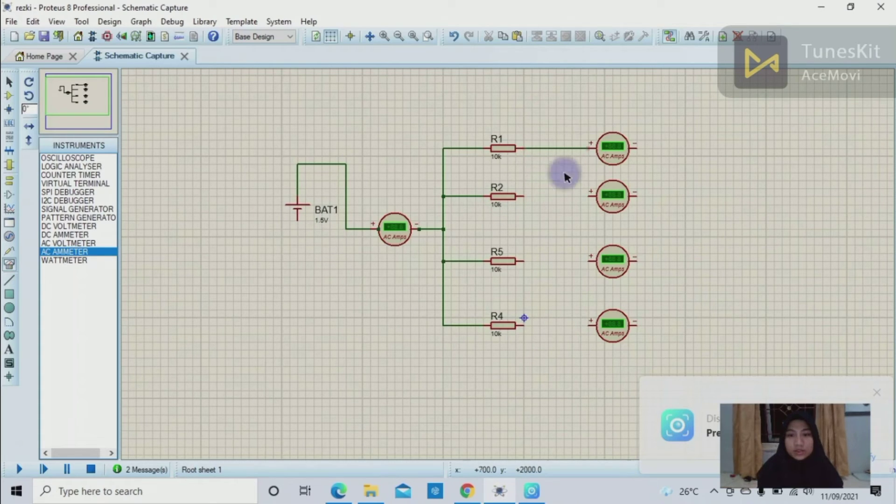
{"action": "left_click", "coordinate": [522, 197]}
{"action": "left_click", "coordinate": [590, 196]}
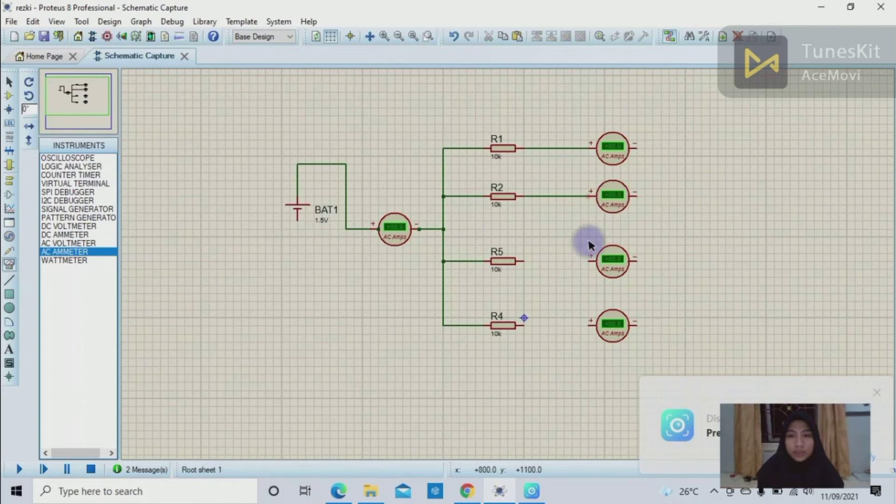
- Wire the right ends of R5 and R4 to the positive terminals of the ammeters beside them
{"action": "left_click", "coordinate": [523, 261]}
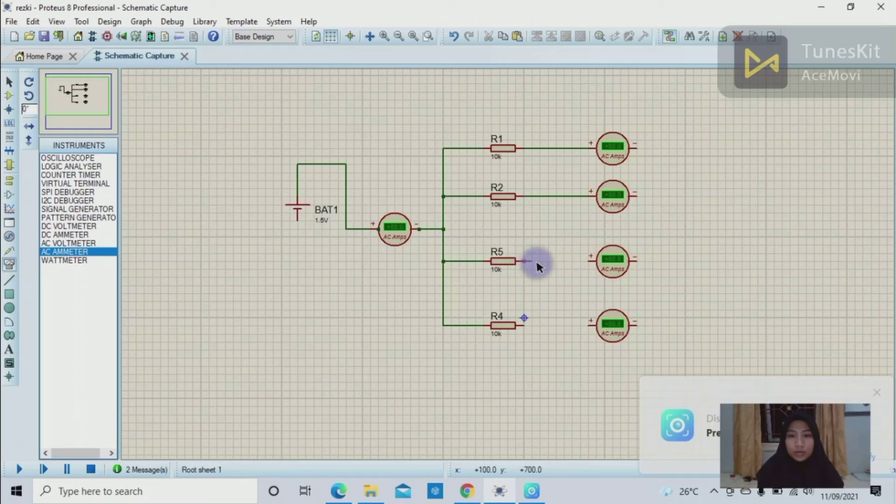
{"action": "left_click", "coordinate": [590, 261]}
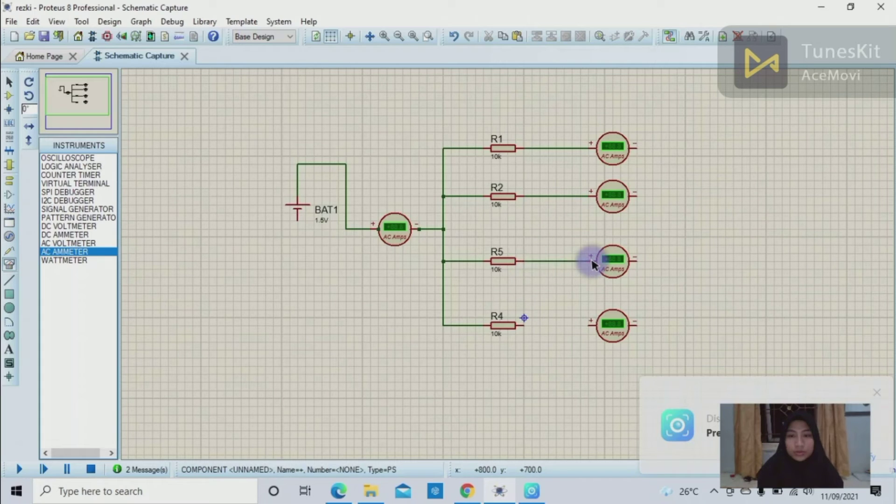
{"action": "left_click", "coordinate": [525, 322]}
{"action": "left_click", "coordinate": [589, 325]}
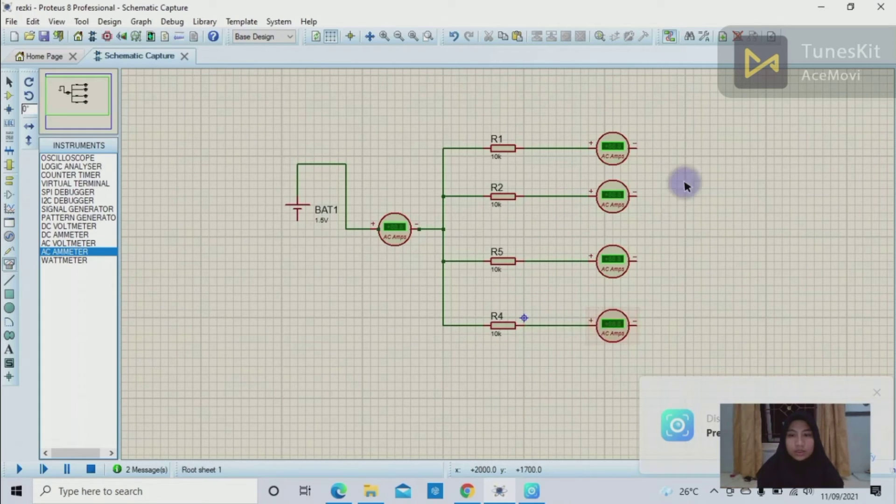
- Wire the negative terminals of the R1 and R4 ammeters together through a common vertical wire and join the R5 ammeter's negative terminal to it
{"action": "left_click", "coordinate": [636, 149]}
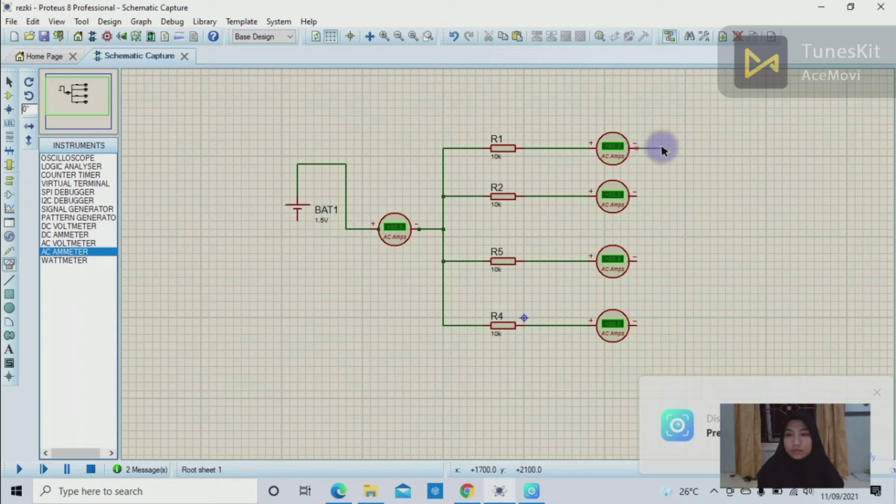
{"action": "left_click", "coordinate": [702, 325]}
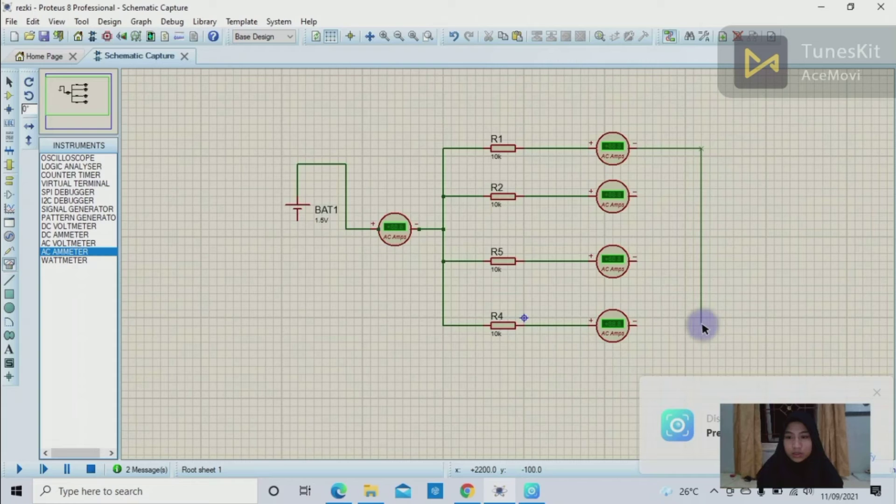
{"action": "left_click", "coordinate": [637, 322]}
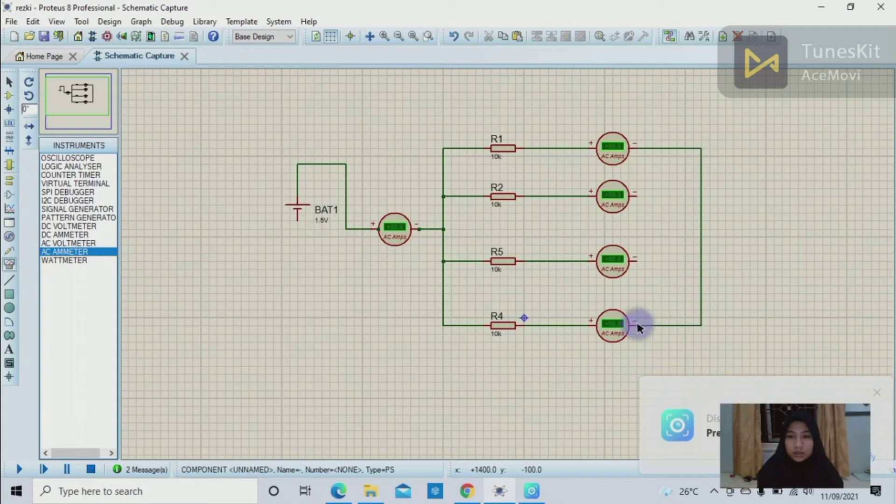
{"action": "left_click", "coordinate": [638, 260]}
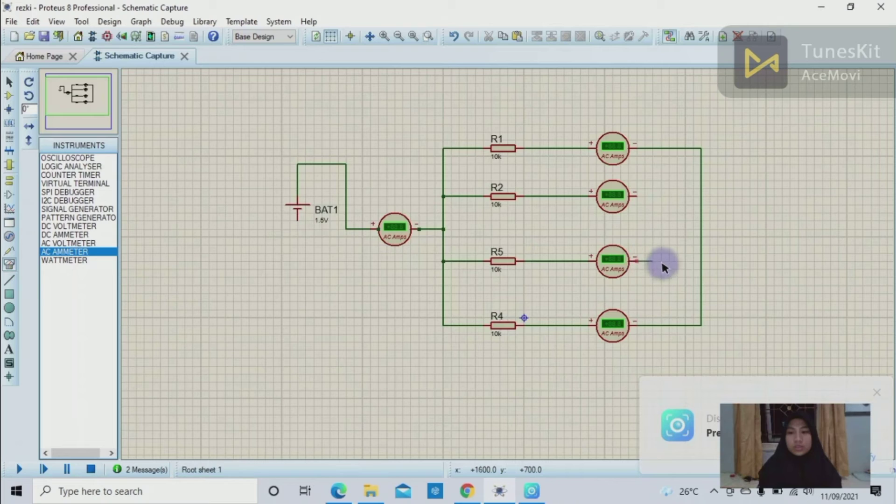
{"action": "left_click", "coordinate": [701, 262]}
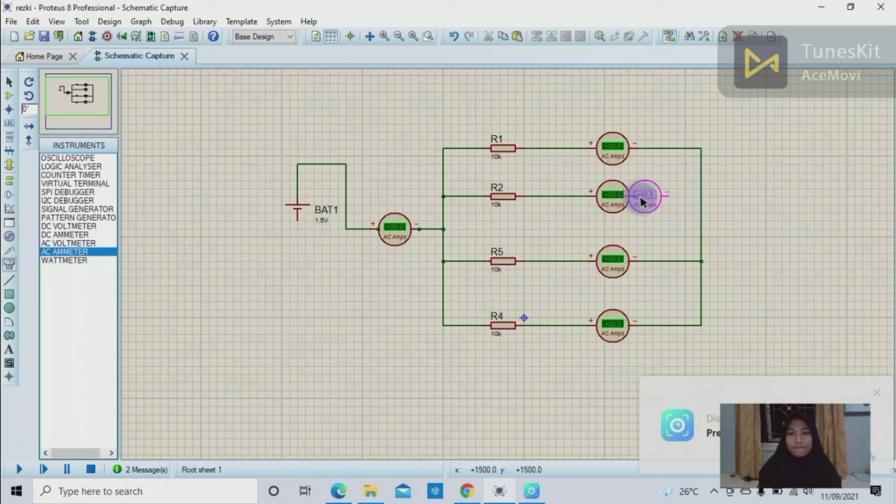
- Wire the R2 branch ammeter's negative terminal to the common vertical wire, and connect the battery's negative terminal to that wire
{"action": "left_click", "coordinate": [643, 198]}
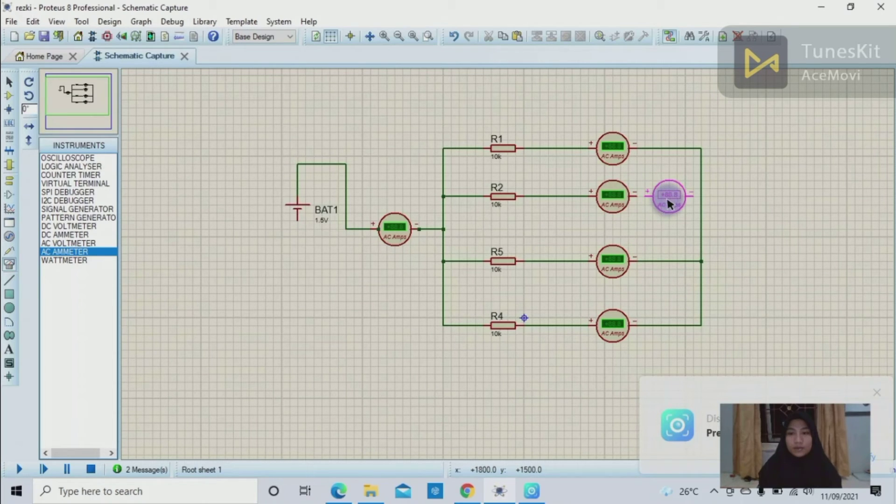
{"action": "left_click", "coordinate": [640, 198]}
{"action": "left_click", "coordinate": [699, 196]}
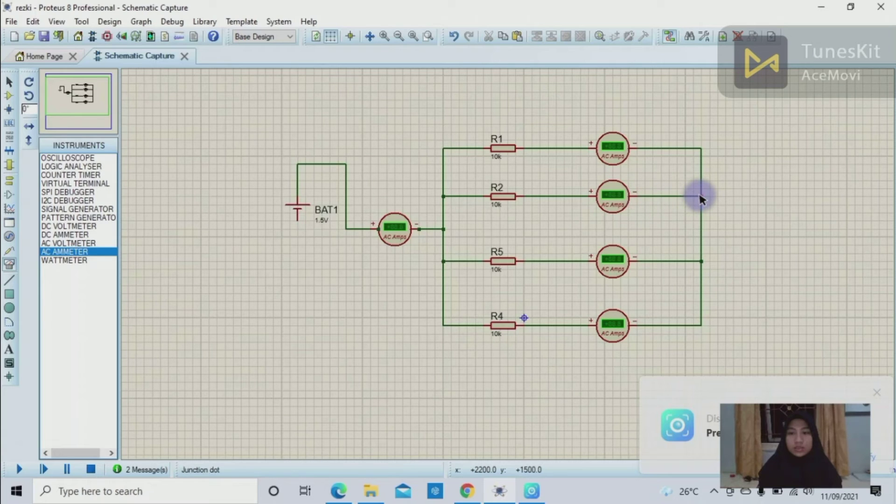
{"action": "left_click", "coordinate": [297, 220]}
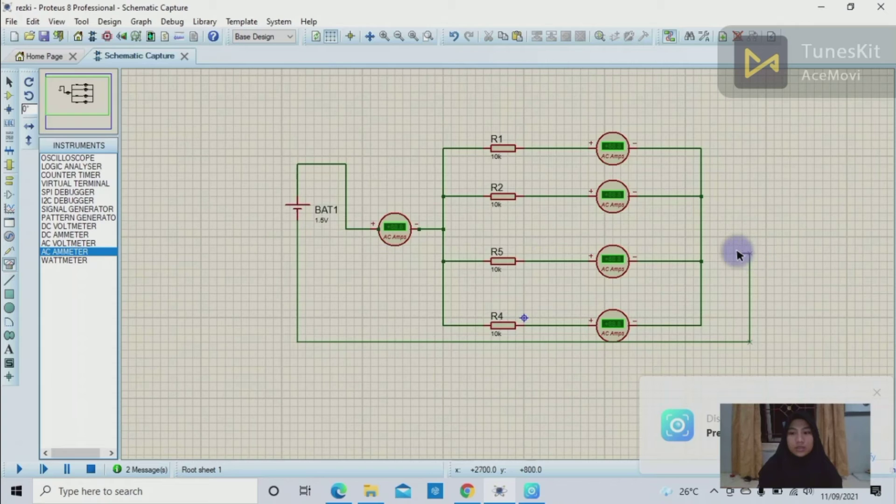
{"action": "left_click", "coordinate": [704, 253]}
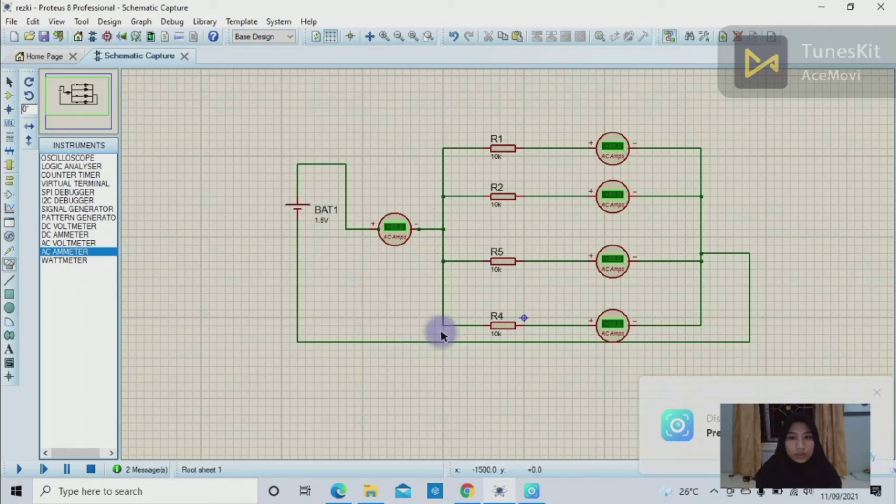
- Check the Contoh No. 3 circuit values in Chrome, return to Proteus and set BAT1's voltage to 24
{"action": "left_click", "coordinate": [468, 496]}
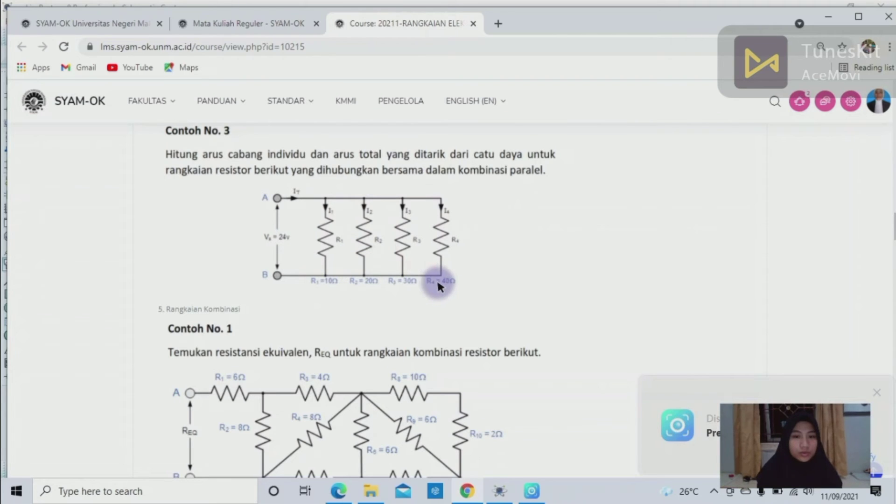
{"action": "left_click", "coordinate": [499, 490]}
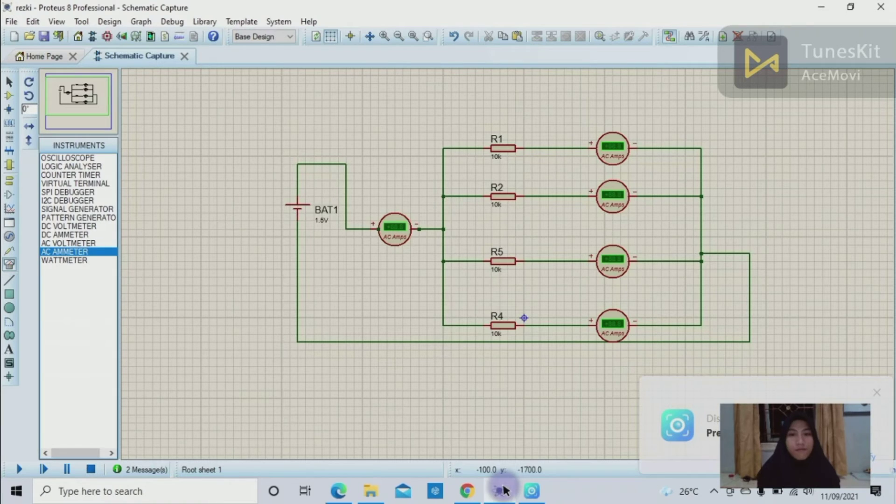
{"action": "left_click", "coordinate": [301, 206]}
{"action": "left_click", "coordinate": [301, 206]}
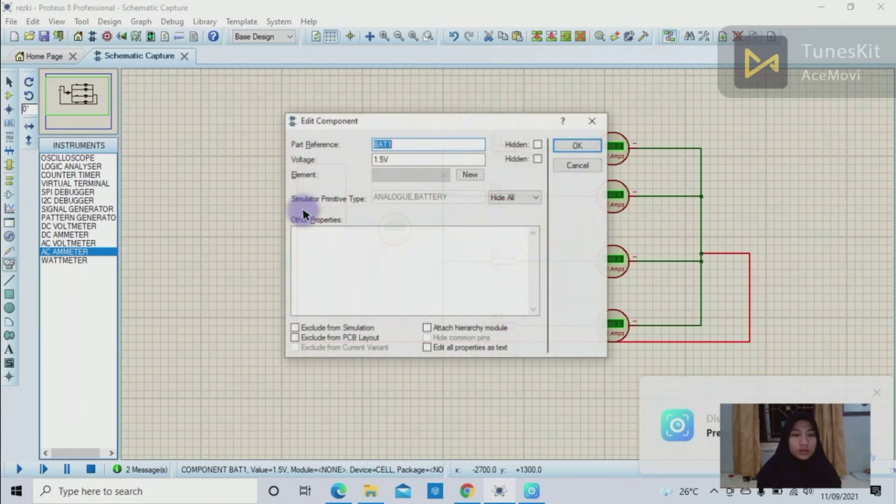
{"action": "left_click", "coordinate": [394, 158]}
{"action": "key", "text": "BackSpace"}
{"action": "key", "text": "BackSpace"}
{"action": "key", "text": "BackSpace"}
{"action": "key", "text": "BackSpace"}
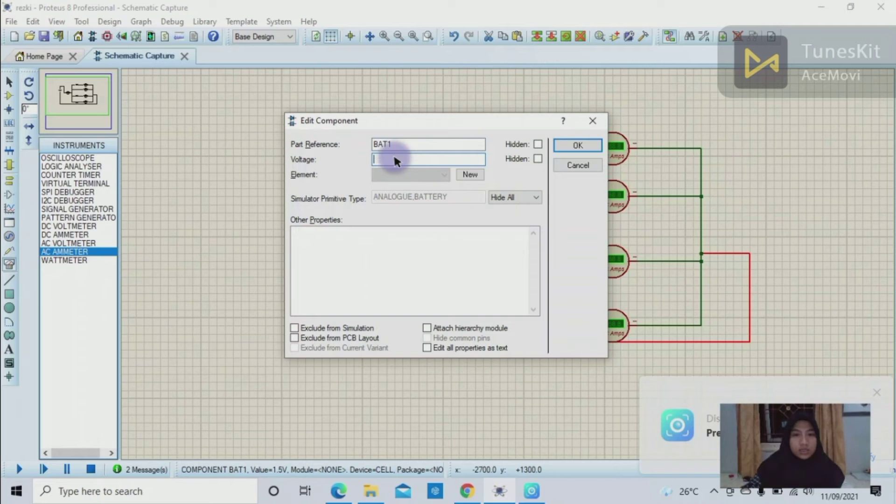
{"action": "type", "text": "24"}
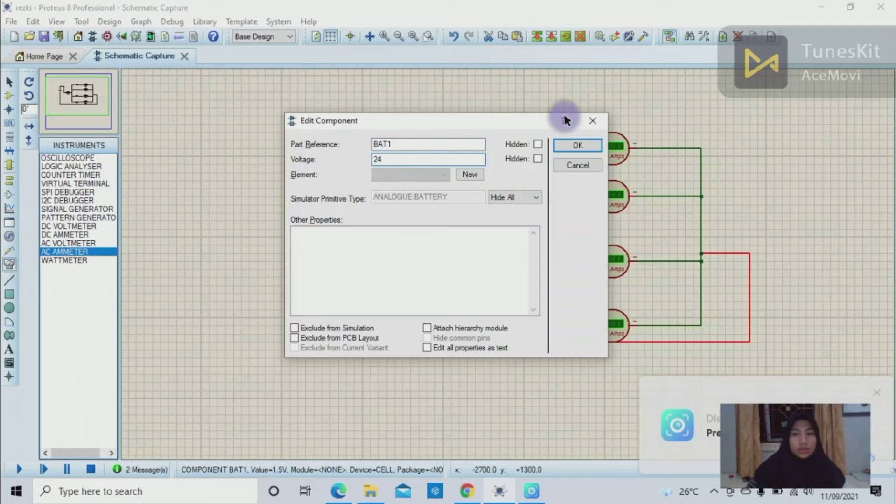
{"action": "left_click", "coordinate": [582, 145]}
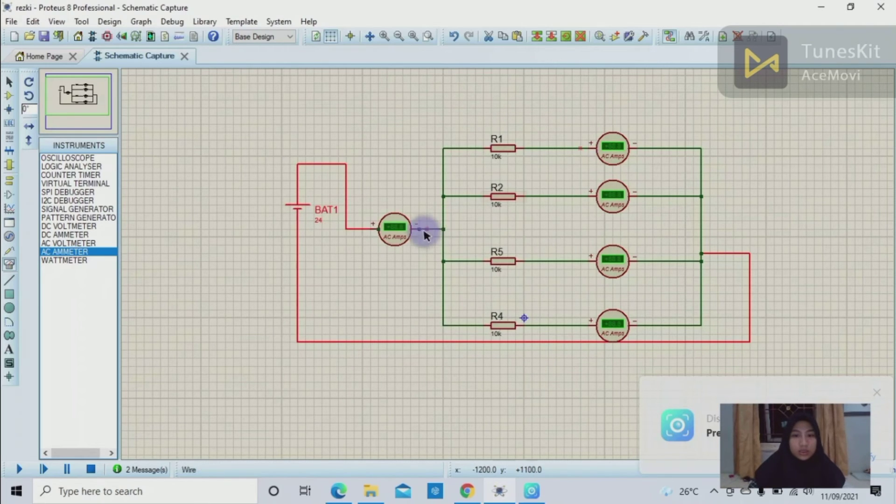
- Set resistor R1's resistance to 10
{"action": "double_click", "coordinate": [505, 149]}
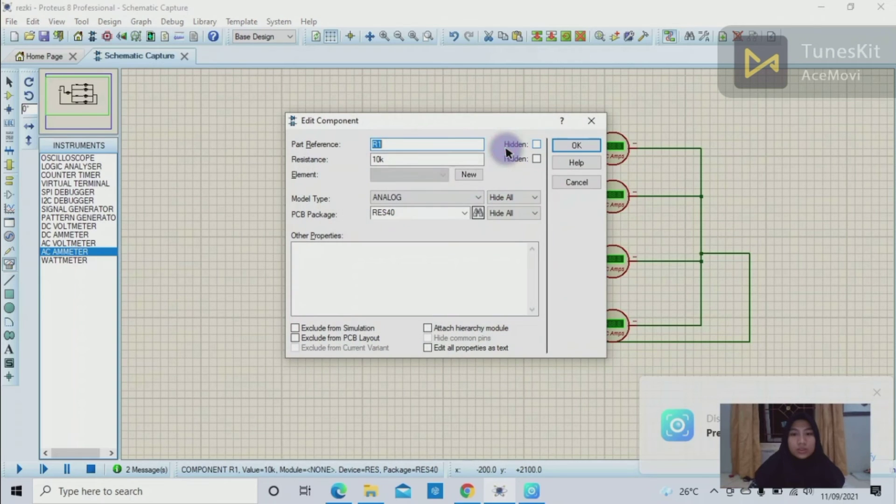
{"action": "left_click", "coordinate": [438, 161]}
{"action": "key", "text": "BackSpace"}
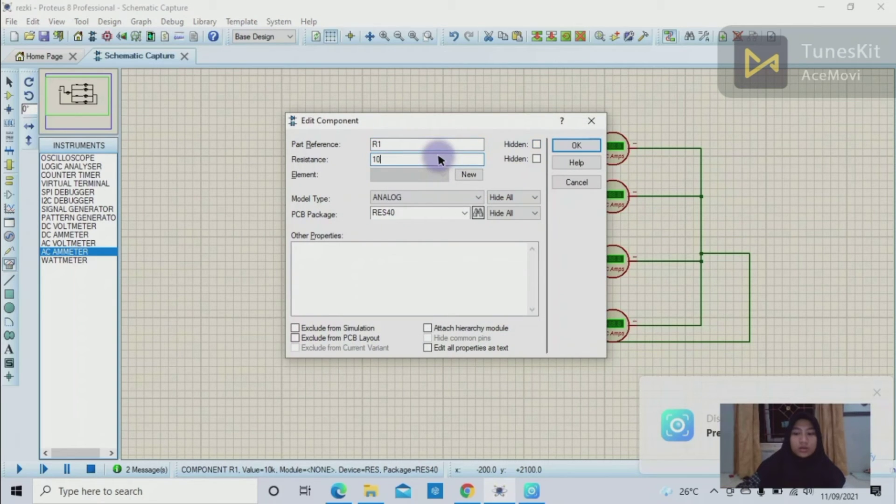
{"action": "left_click", "coordinate": [577, 146]}
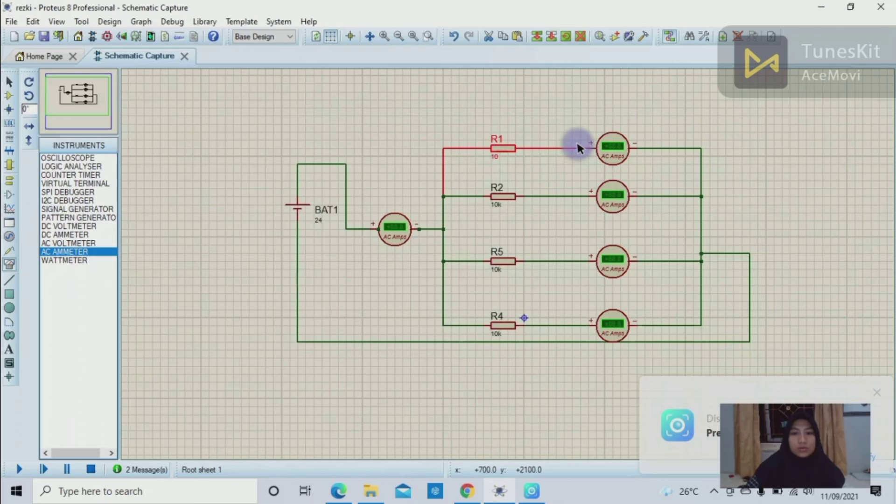
{"action": "left_click", "coordinate": [510, 197]}
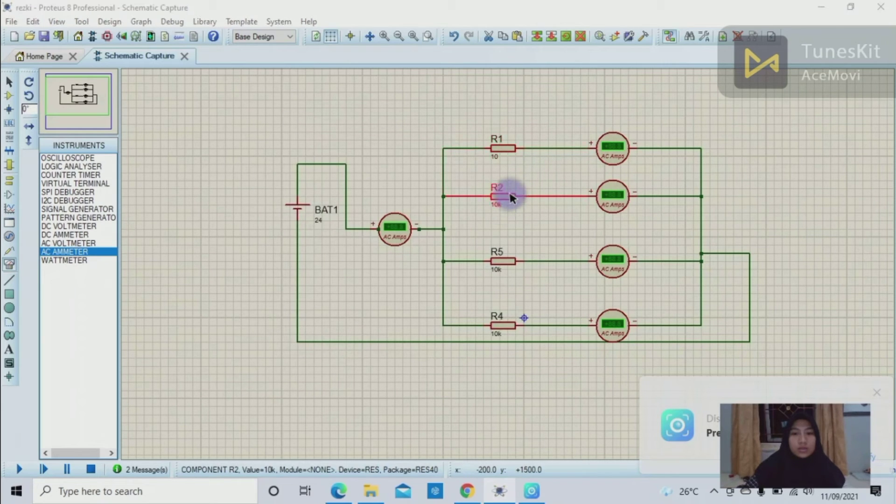
{"action": "left_click", "coordinate": [510, 196]}
{"action": "double_click", "coordinate": [402, 159]}
{"action": "type", "text": "1"}
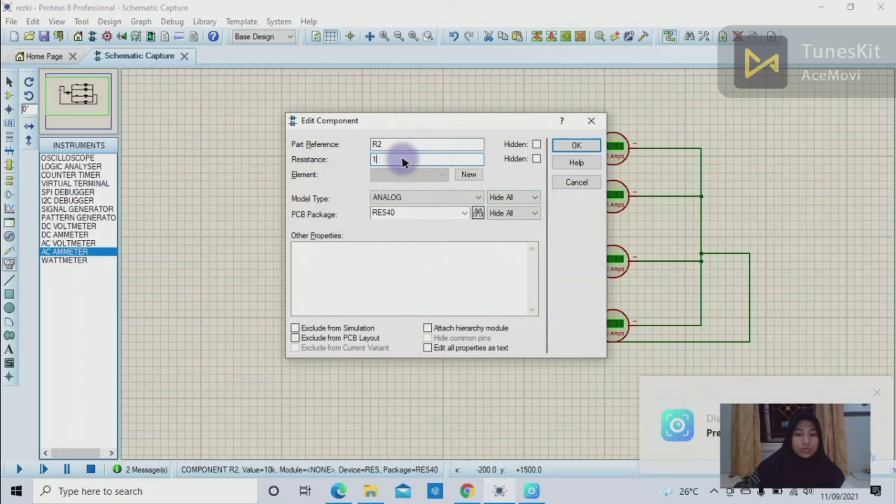
{"action": "type", "text": "2"}
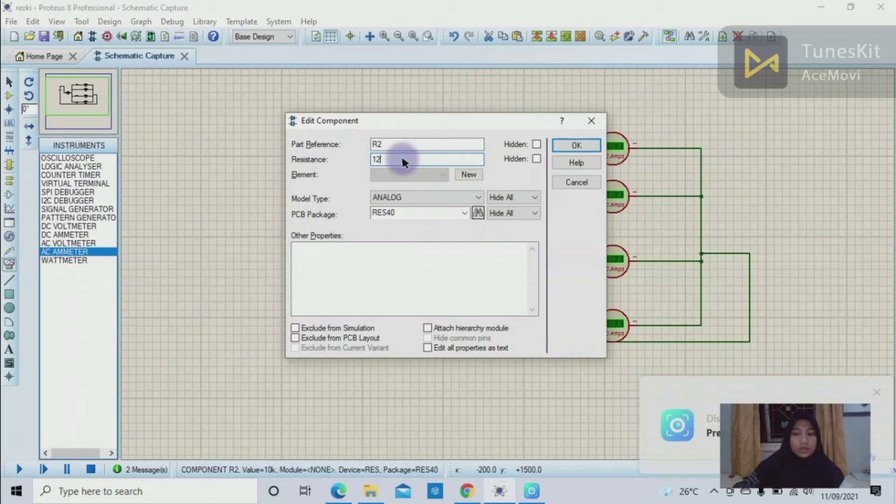
{"action": "key", "text": "BackSpace"}
{"action": "key", "text": "BackSpace"}
{"action": "type", "text": "20"}
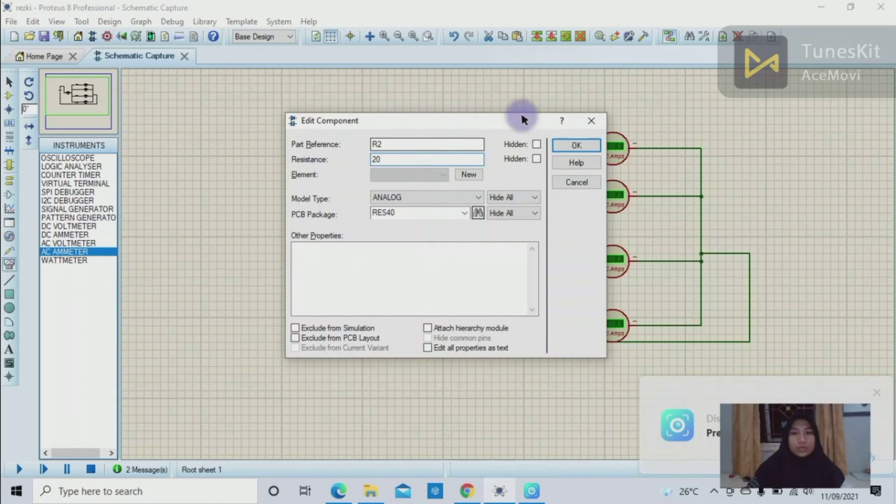
{"action": "left_click", "coordinate": [591, 122]}
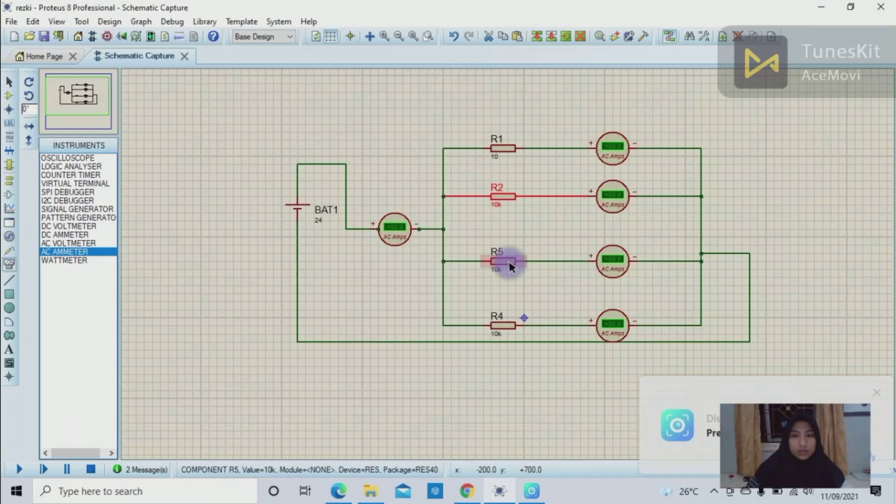
- Set resistor R2's resistance to 20 and apply the change
{"action": "double_click", "coordinate": [504, 196]}
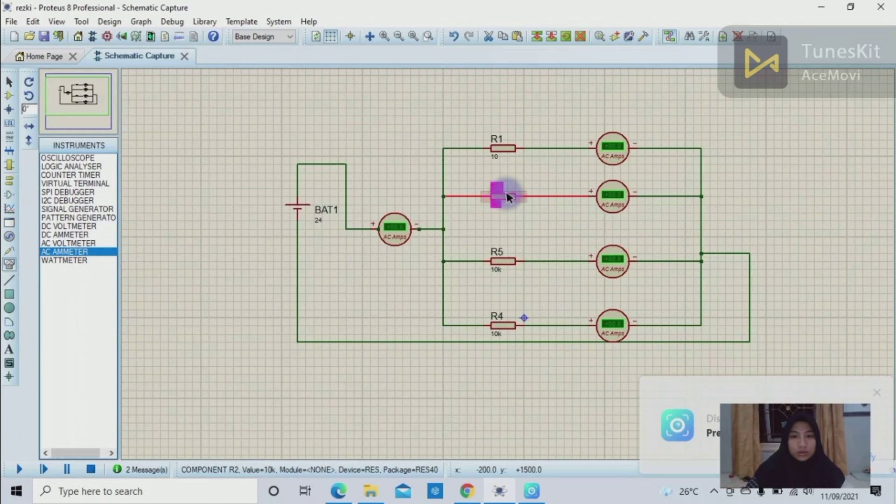
{"action": "left_click", "coordinate": [509, 197]}
{"action": "left_click", "coordinate": [440, 158]}
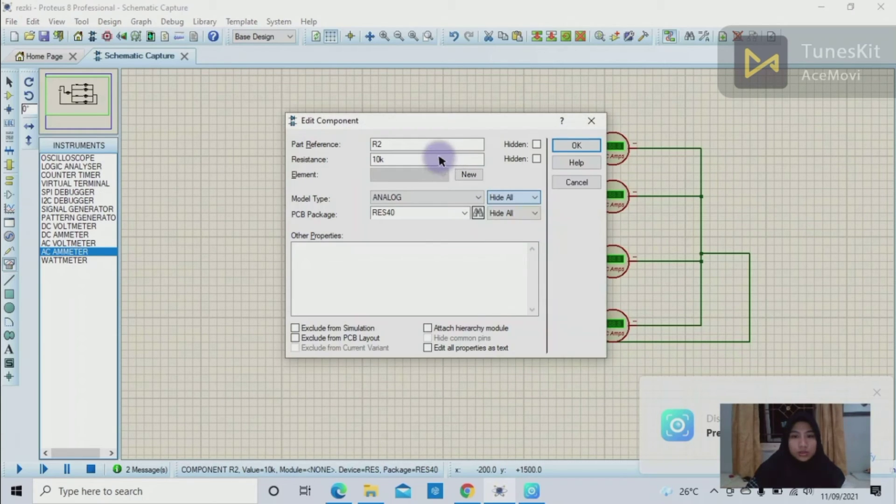
{"action": "key", "text": "BackSpace"}
{"action": "key", "text": "BackSpace"}
{"action": "key", "text": "BackSpace"}
{"action": "type", "text": "2"}
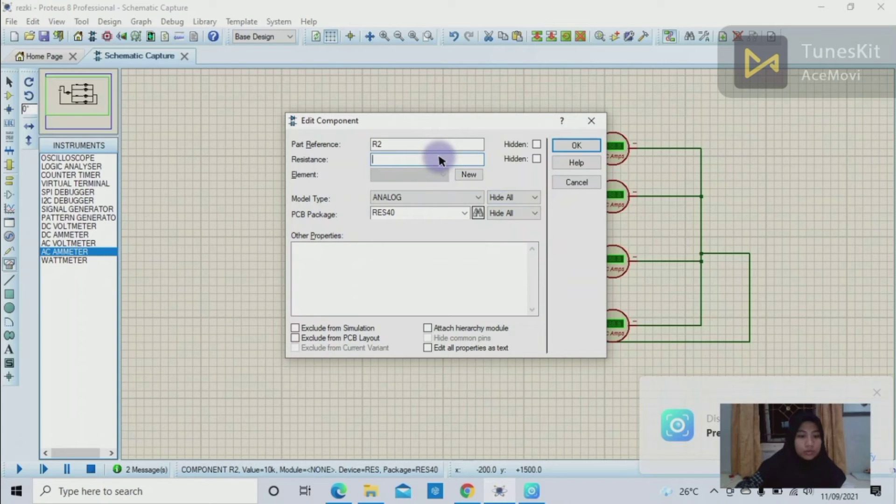
{"action": "type", "text": "0"}
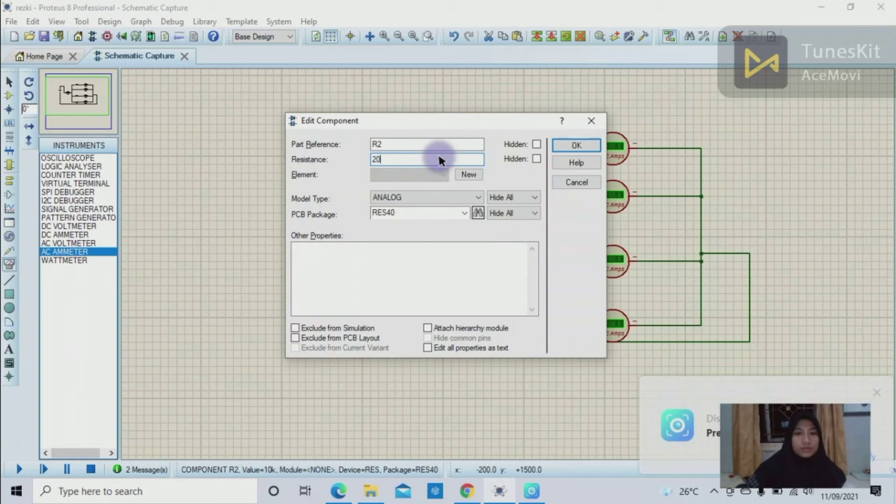
{"action": "left_click", "coordinate": [569, 145]}
- Set resistor R5's resistance to 30
{"action": "double_click", "coordinate": [512, 261]}
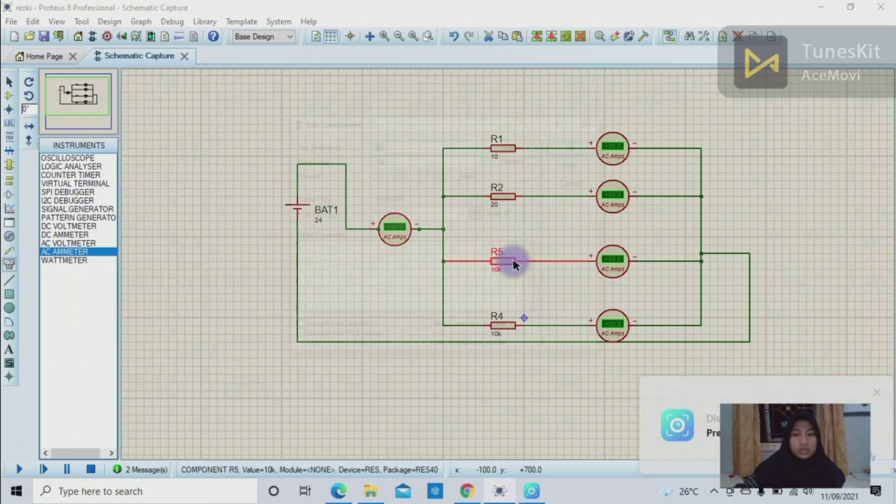
{"action": "double_click", "coordinate": [387, 159]}
{"action": "type", "text": "1"}
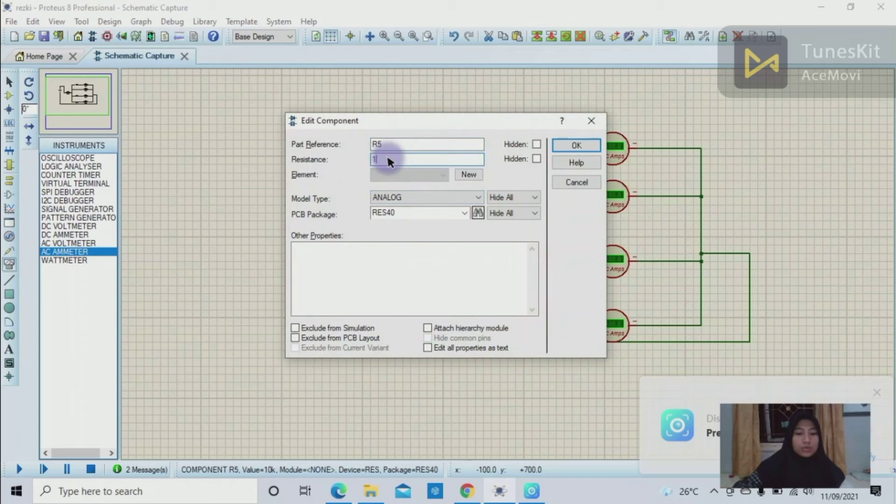
{"action": "type", "text": "30"}
{"action": "key", "text": "BackSpace"}
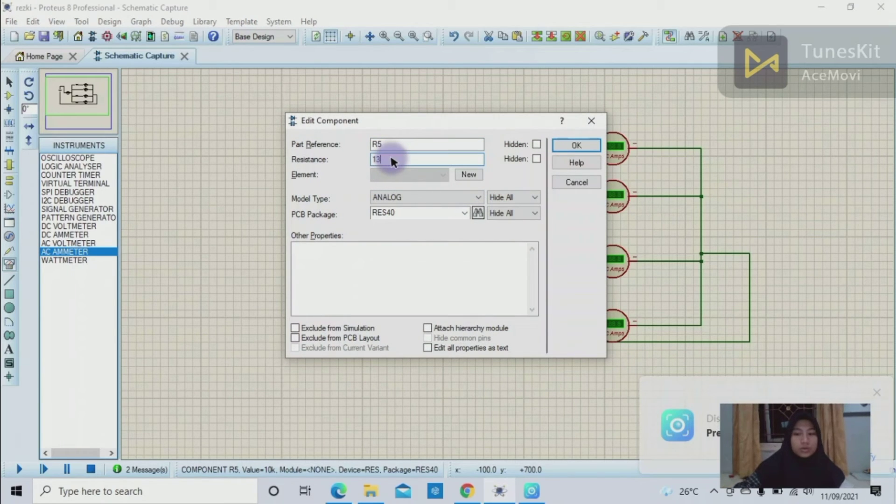
{"action": "key", "text": "BackSpace"}
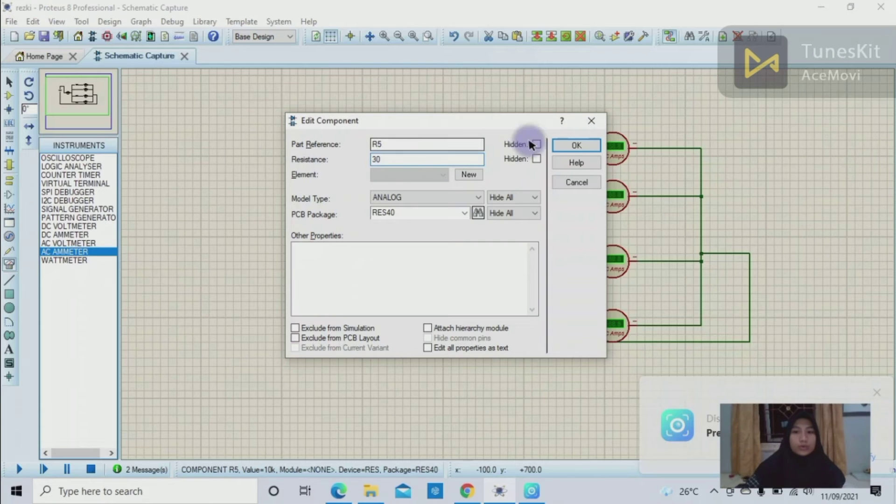
{"action": "type", "text": "30"}
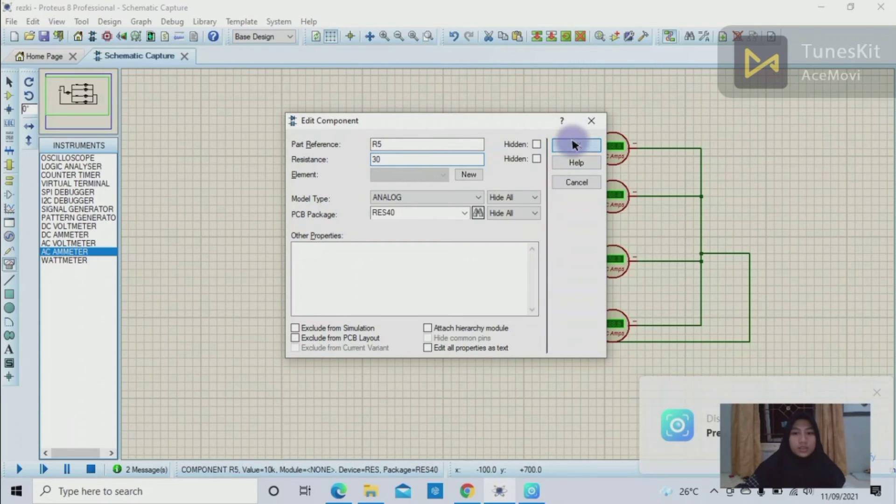
{"action": "left_click", "coordinate": [572, 143]}
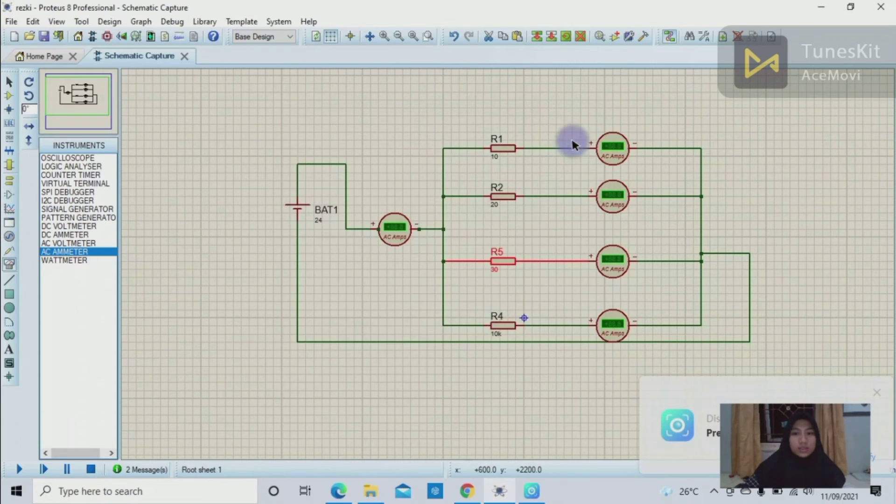
- Set resistor R4's resistance to 40 and deselect it
{"action": "left_click", "coordinate": [504, 326]}
{"action": "left_click", "coordinate": [503, 325]}
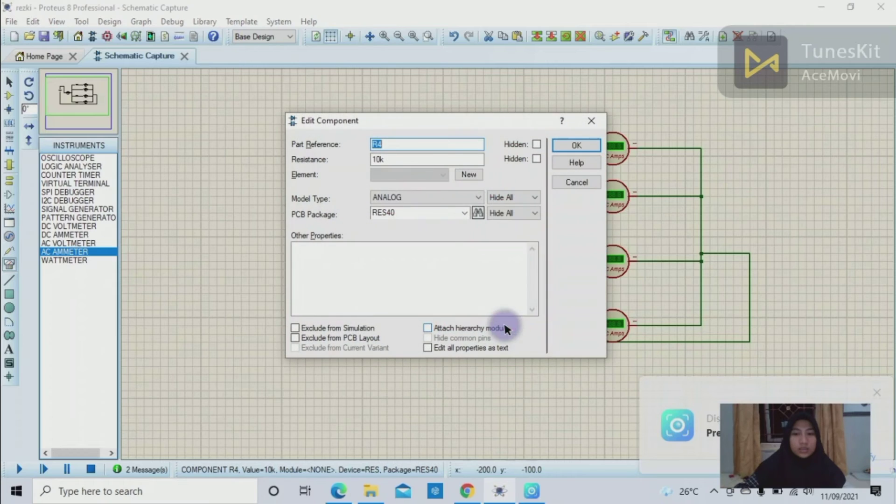
{"action": "left_click", "coordinate": [414, 155]}
{"action": "key", "text": "BackSpace"}
{"action": "key", "text": "BackSpace"}
{"action": "key", "text": "BackSpace"}
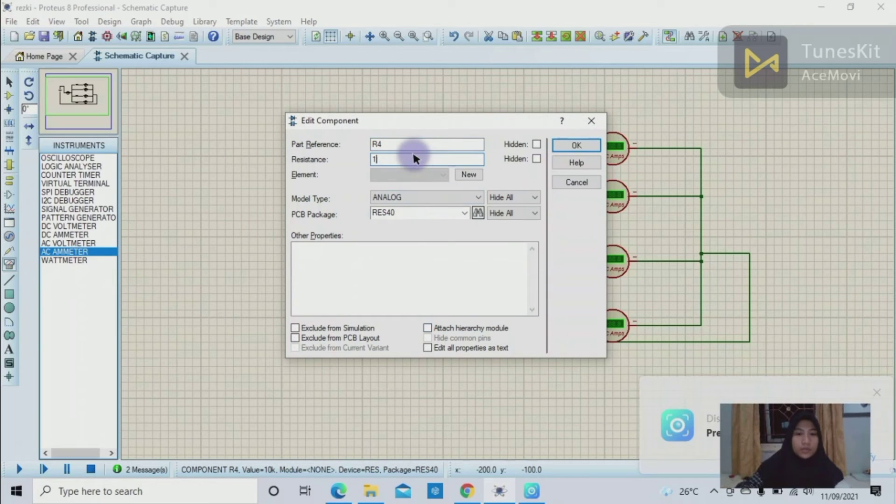
{"action": "type", "text": "40"}
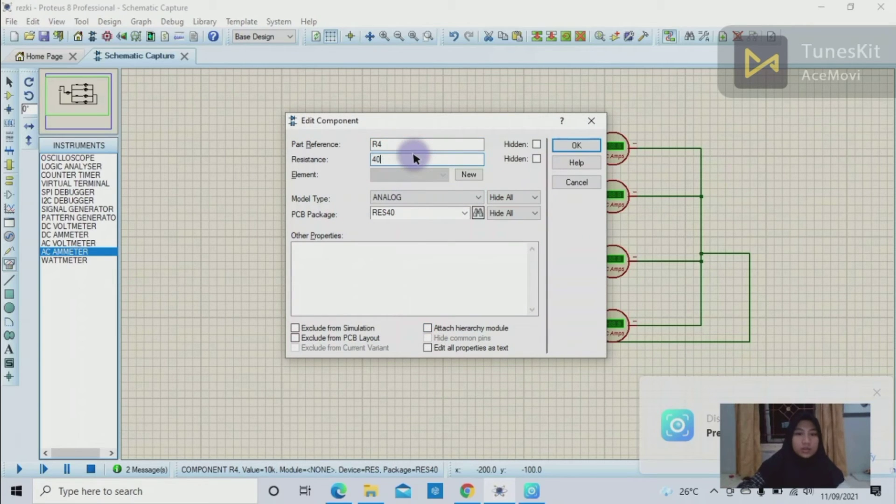
{"action": "left_click", "coordinate": [572, 145]}
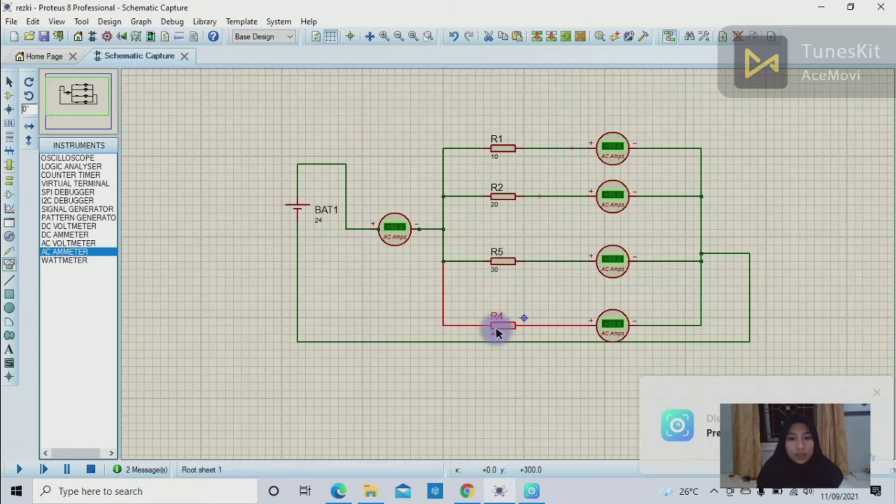
{"action": "left_click", "coordinate": [472, 370]}
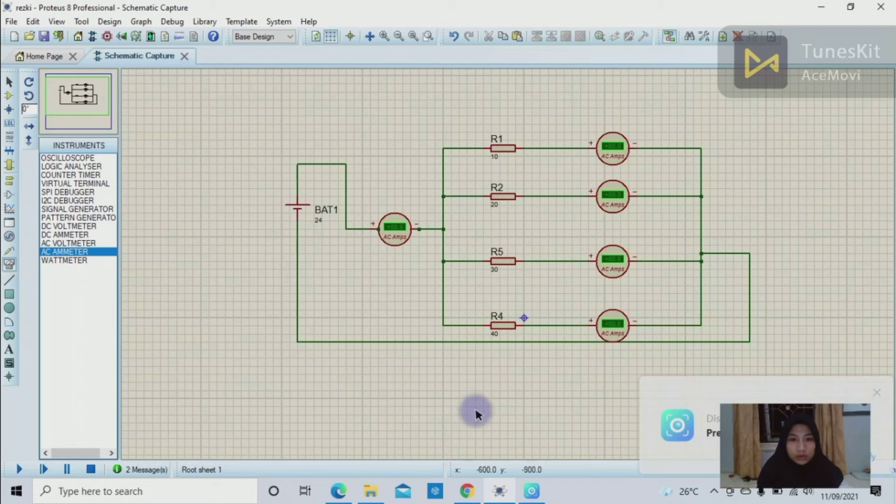
- Compare the schematic with the Contoh No. 3 parallel circuit in Chrome and return to Proteus
{"action": "left_click", "coordinate": [475, 493]}
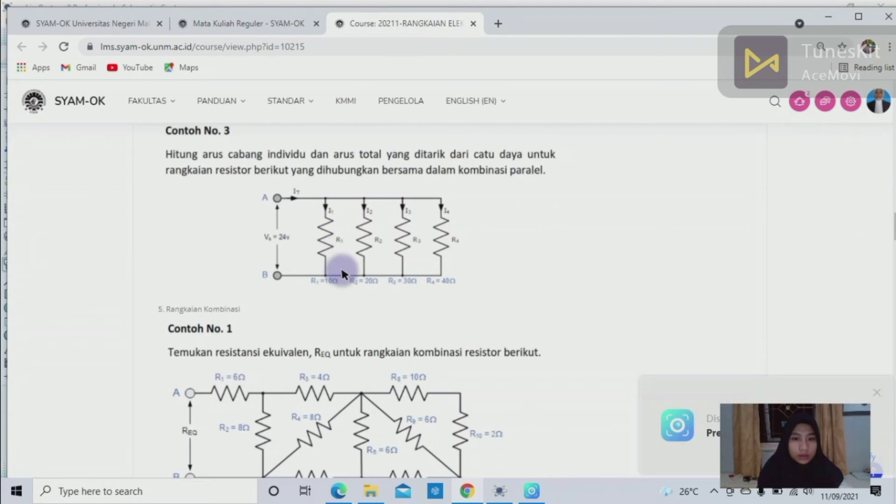
{"action": "left_click", "coordinate": [500, 490]}
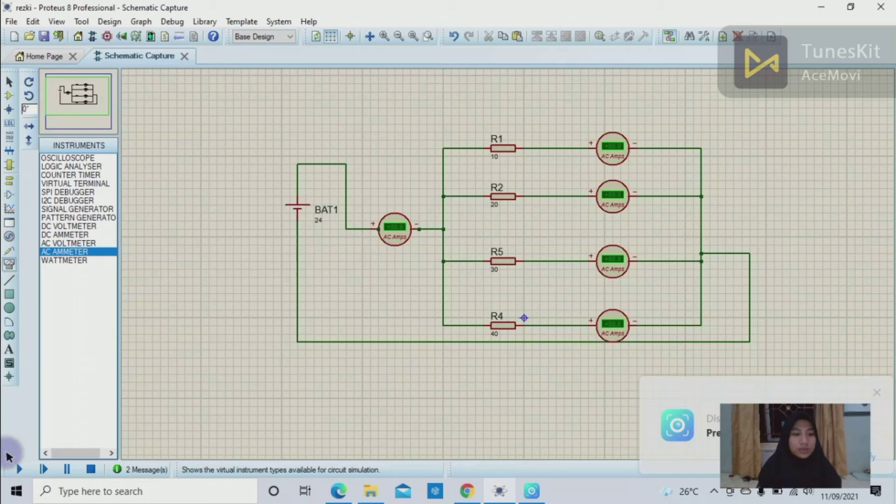
- Run the simulation of the parallel resistor circuit to get the branch and total currents
{"action": "left_click", "coordinate": [19, 469]}
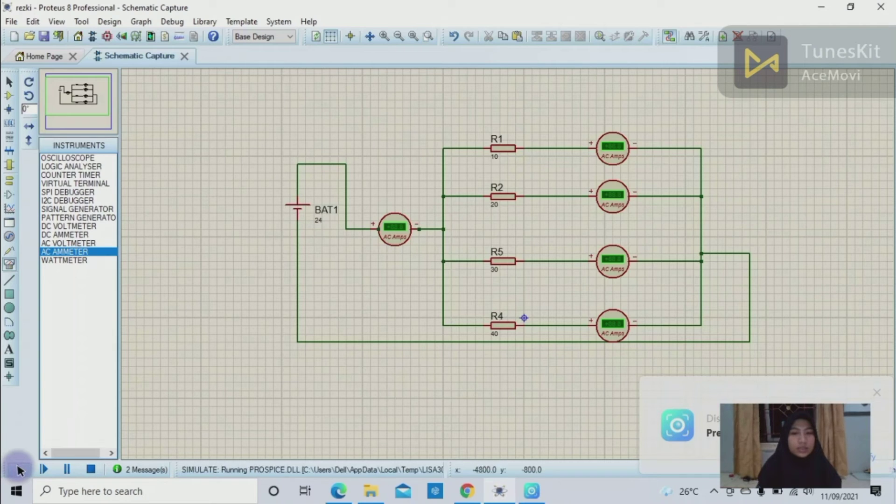
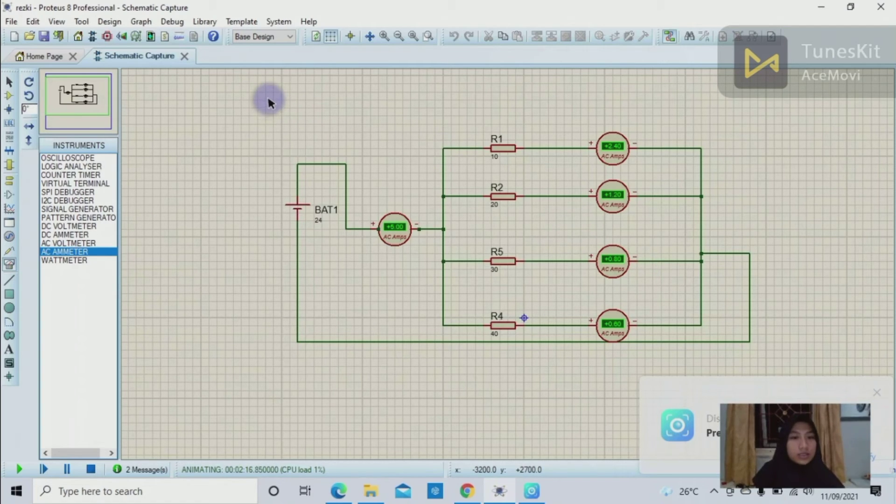
- Stop the simulation and cut the entire parallel circuit from the schematic sheet
{"action": "left_click", "coordinate": [12, 80]}
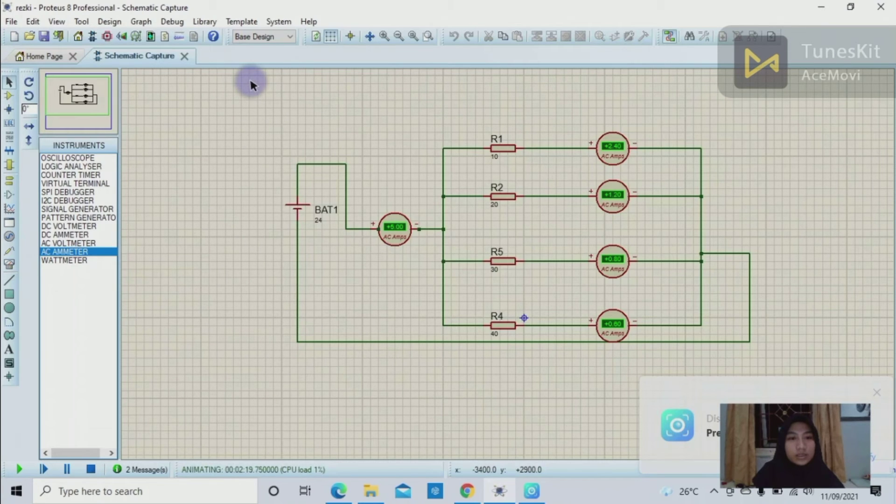
{"action": "left_click_drag", "start_coordinate": [250, 82], "coordinate": [778, 355]}
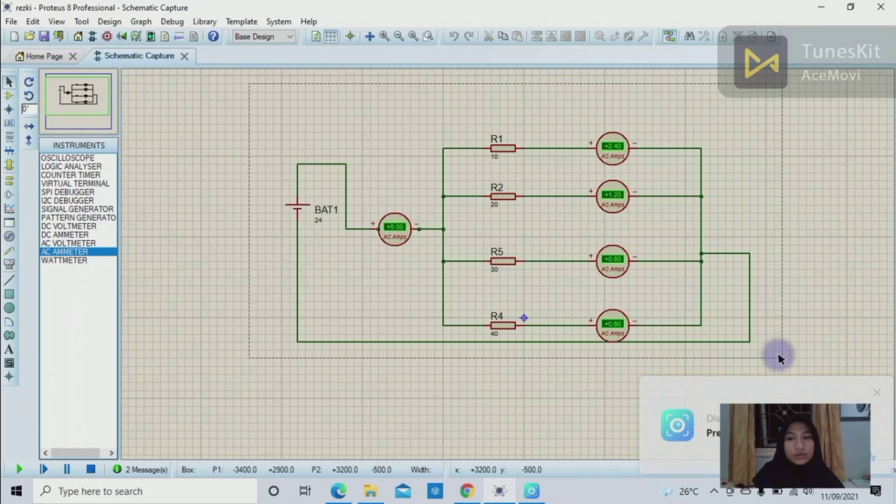
{"action": "left_click", "coordinate": [91, 469]}
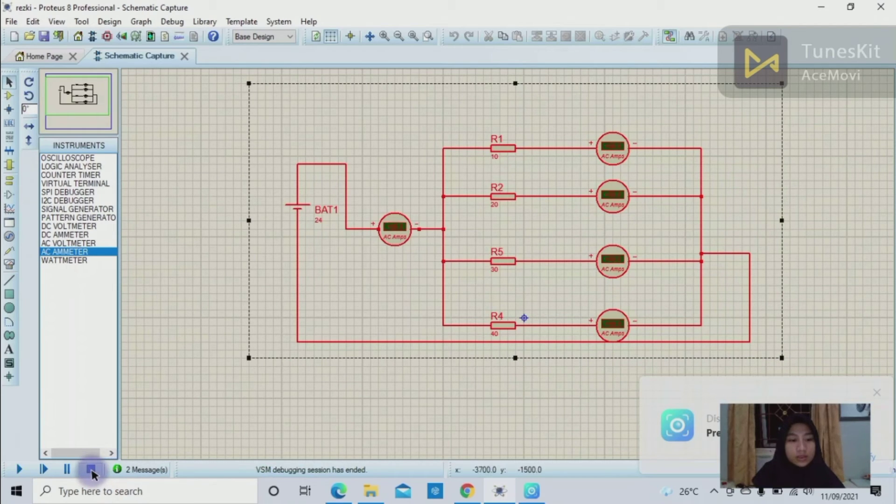
{"action": "left_click", "coordinate": [487, 38]}
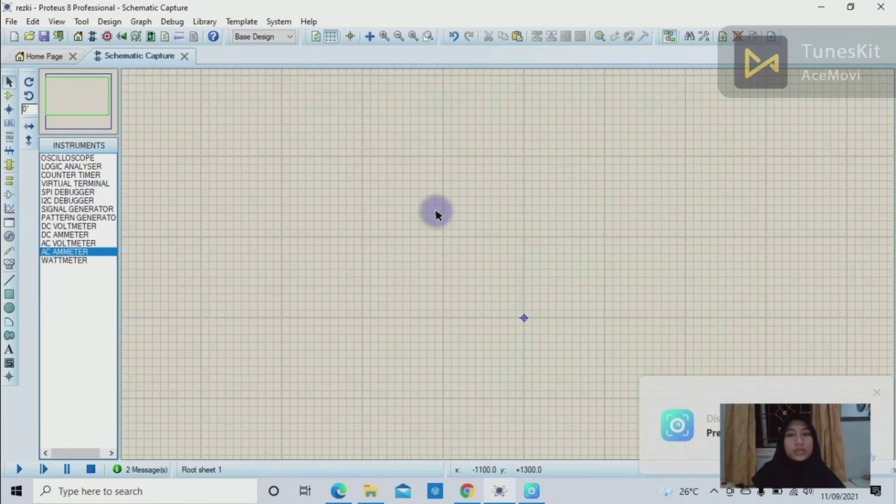
- Switch to the course page in Chrome, examine the Rangkaian Kombinasi Contoh No. 1 circuit, and return to Proteus
{"action": "left_click", "coordinate": [468, 490]}
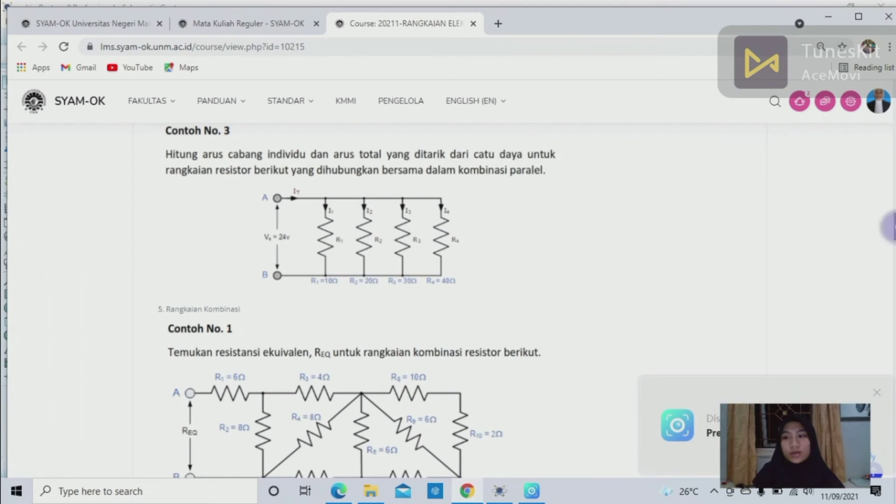
{"action": "scroll", "coordinate": [889, 227], "scroll_direction": "down", "scroll_amount": 4}
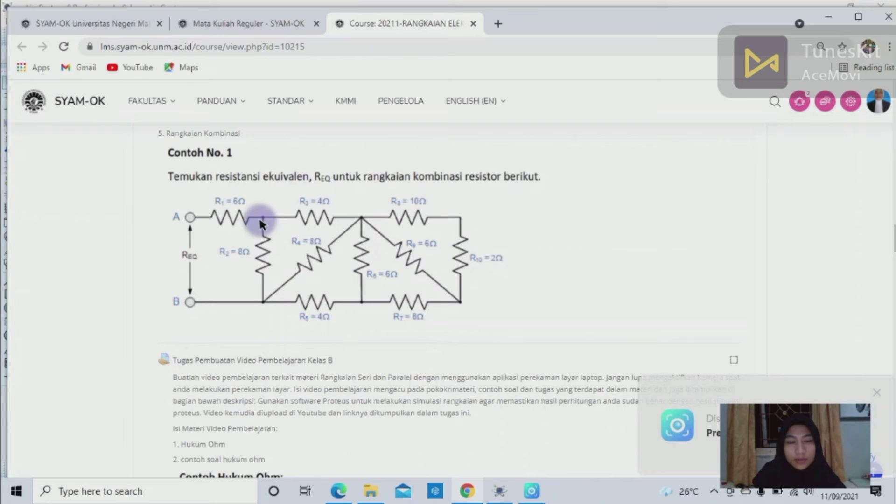
{"action": "left_click", "coordinate": [532, 491]}
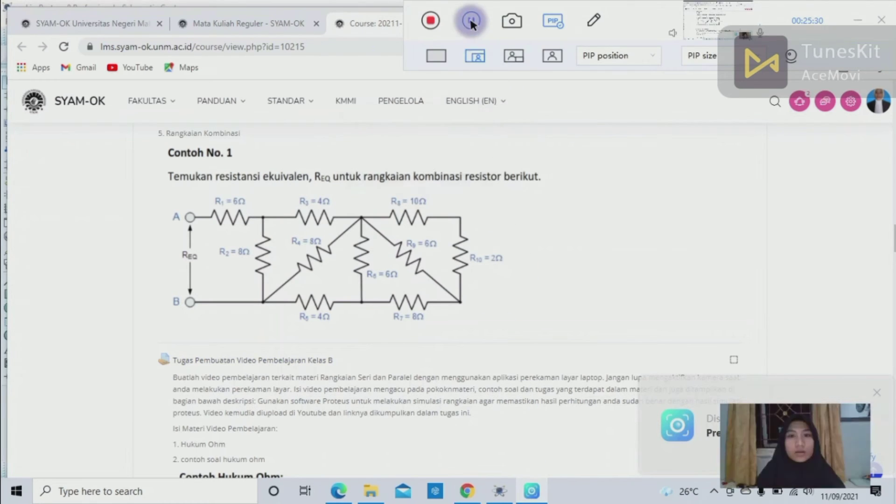
{"action": "left_click", "coordinate": [858, 17]}
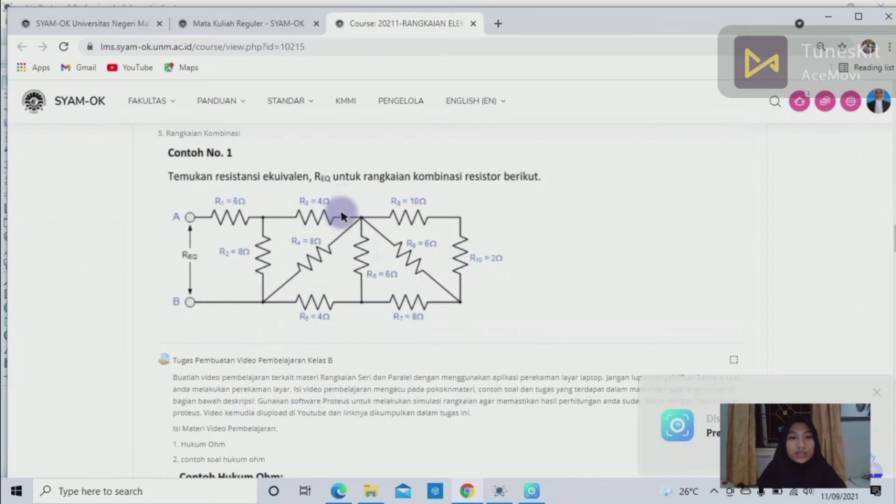
{"action": "left_click", "coordinate": [831, 17]}
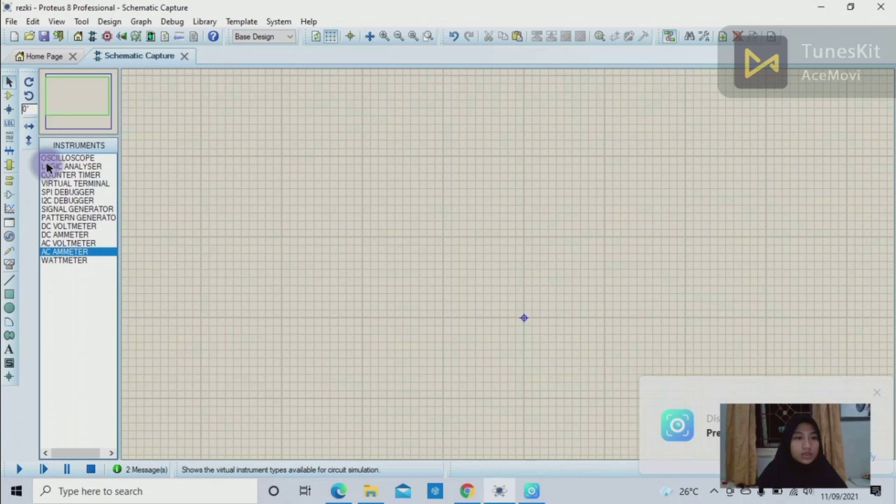
- Search the device library for "ohmmeter" and add the OHMMETER part to the project's devices
{"action": "left_click", "coordinate": [8, 96]}
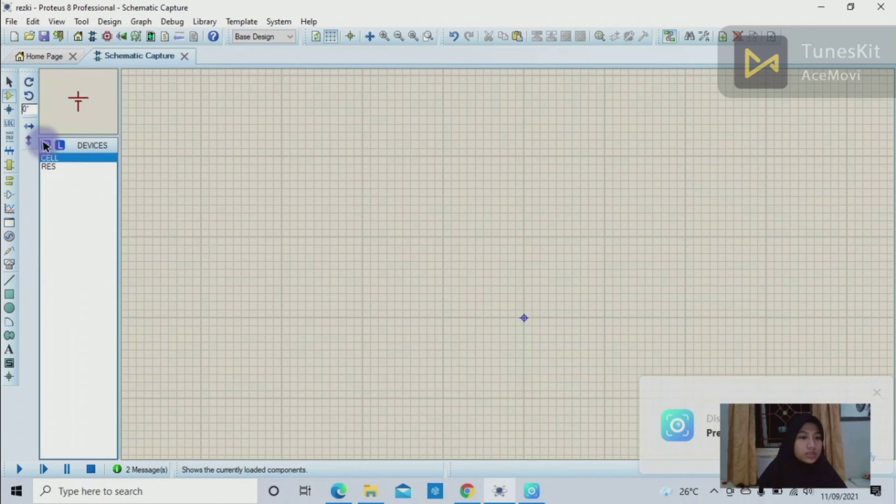
{"action": "left_click", "coordinate": [46, 146]}
{"action": "left_click", "coordinate": [327, 140]}
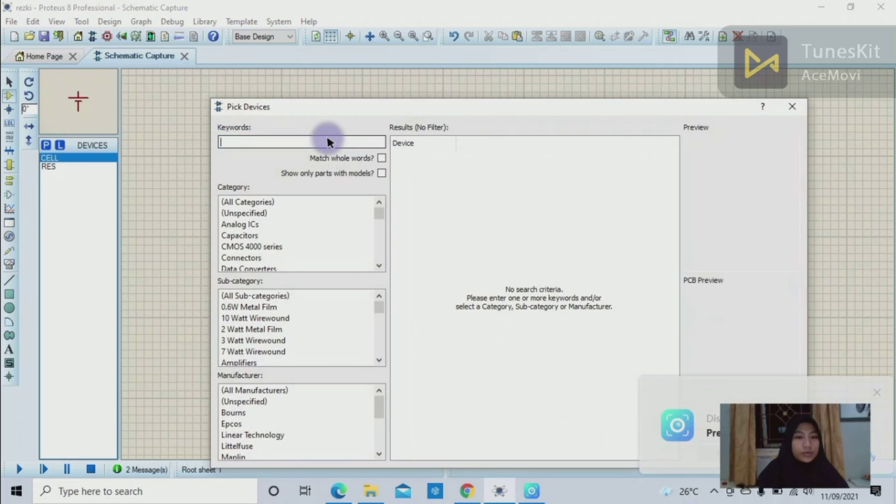
{"action": "type", "text": "oh"}
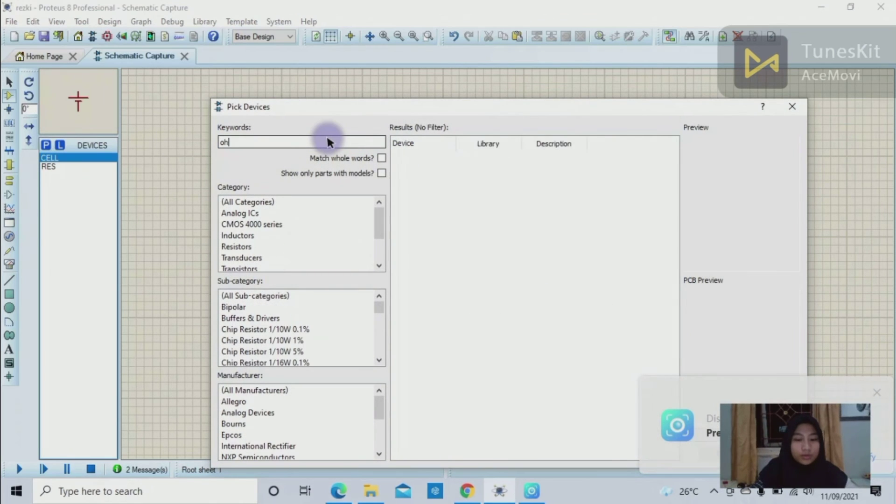
{"action": "type", "text": "mmett"}
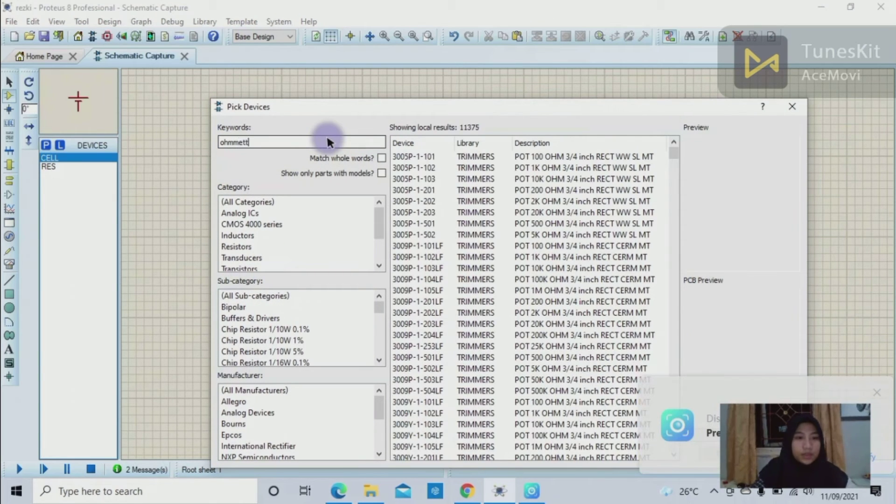
{"action": "key", "text": "BackSpace"}
{"action": "type", "text": "er"}
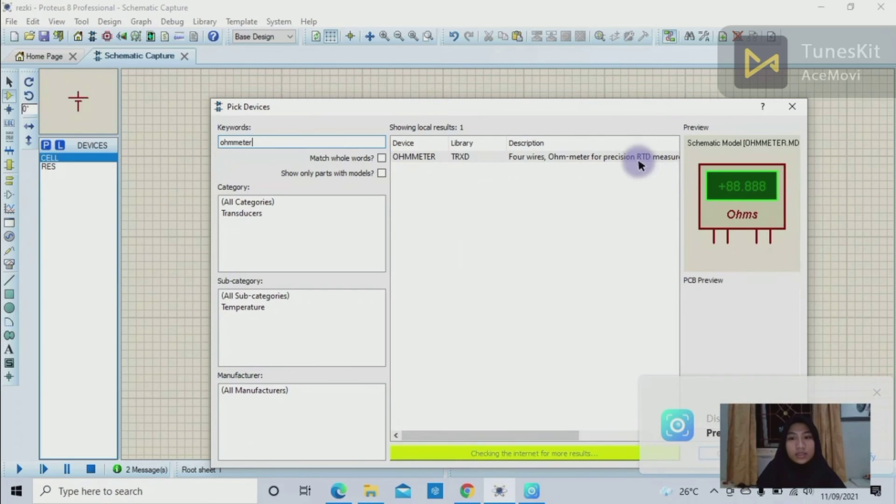
{"action": "double_click", "coordinate": [626, 155]}
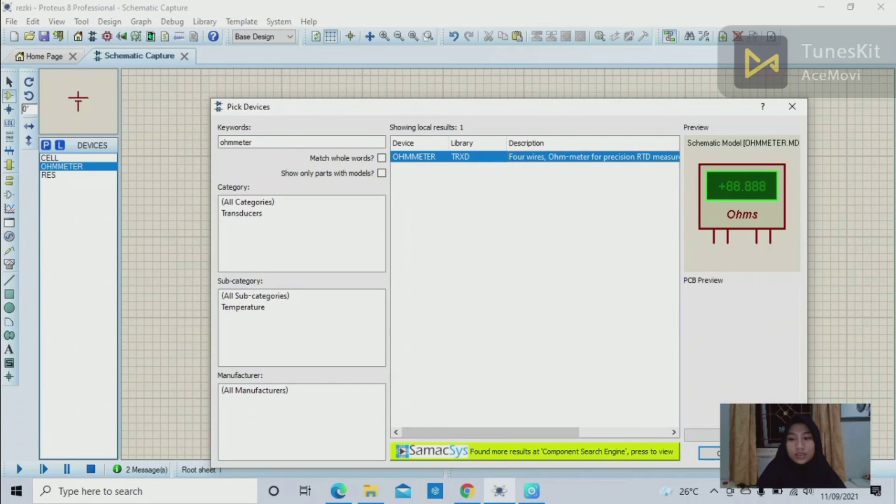
{"action": "left_click", "coordinate": [712, 452]}
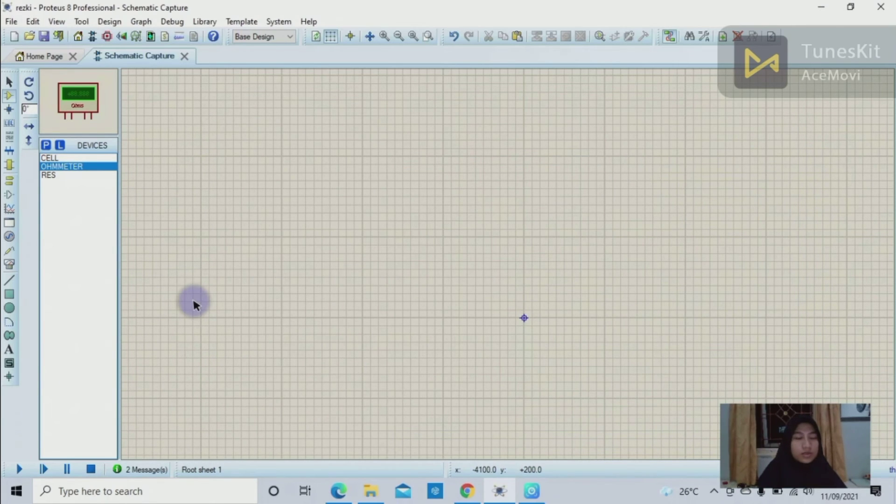
- Review the resistor layout of the Contoh No. 1 combination circuit in Chrome and switch back to Proteus
{"action": "left_click", "coordinate": [498, 490]}
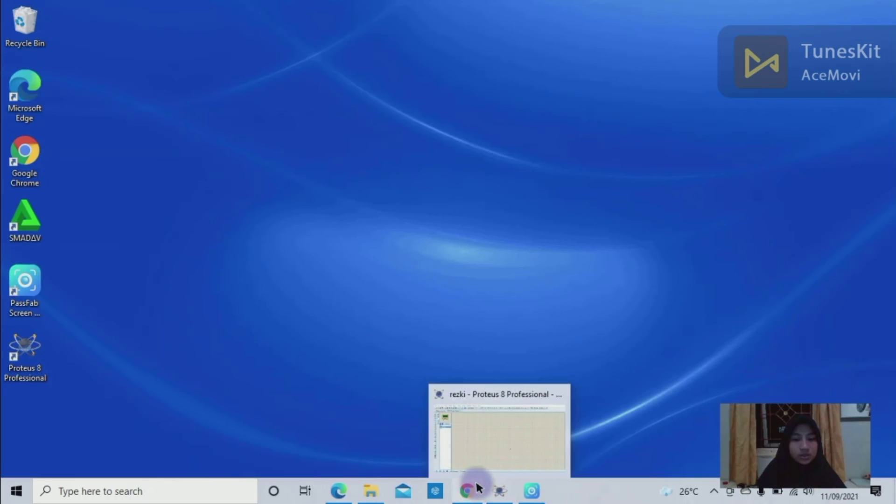
{"action": "left_click", "coordinate": [475, 489]}
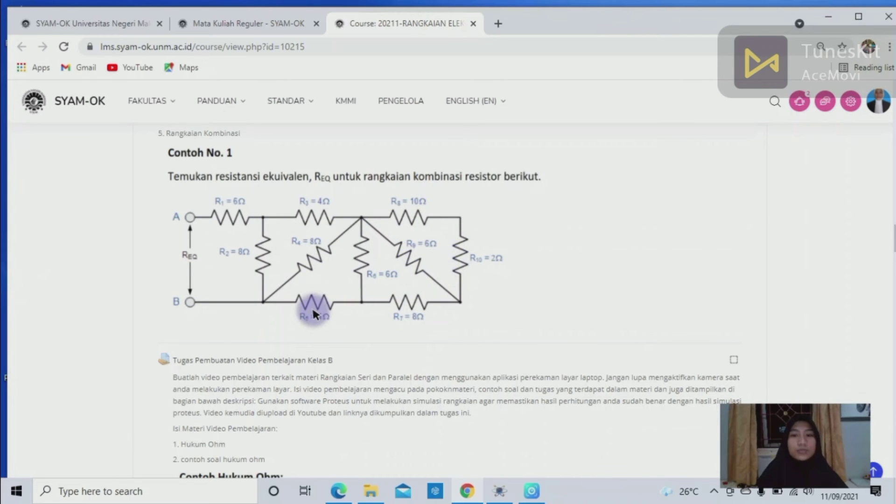
{"action": "mouse_move", "coordinate": [500, 495]}
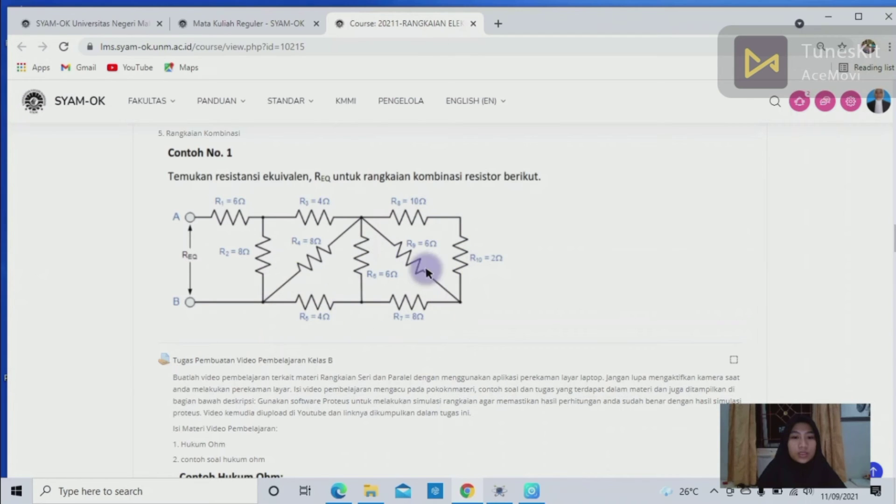
{"action": "left_click", "coordinate": [499, 491]}
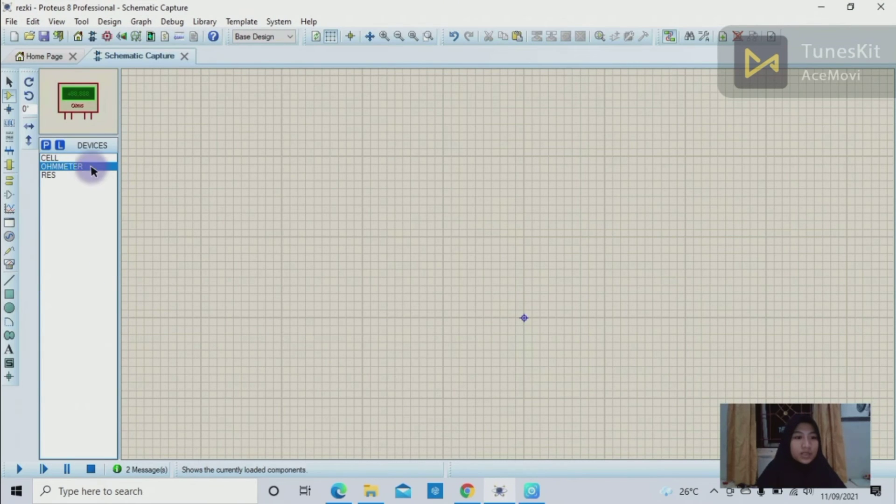
- Place three RES resistors in a horizontal row in the upper part of the empty schematic
{"action": "left_click", "coordinate": [82, 174]}
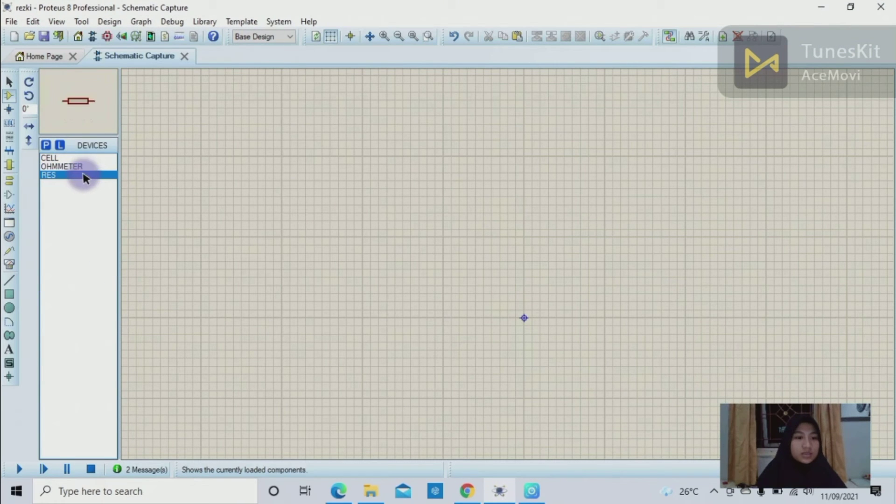
{"action": "left_click", "coordinate": [339, 173]}
{"action": "left_click", "coordinate": [339, 173]}
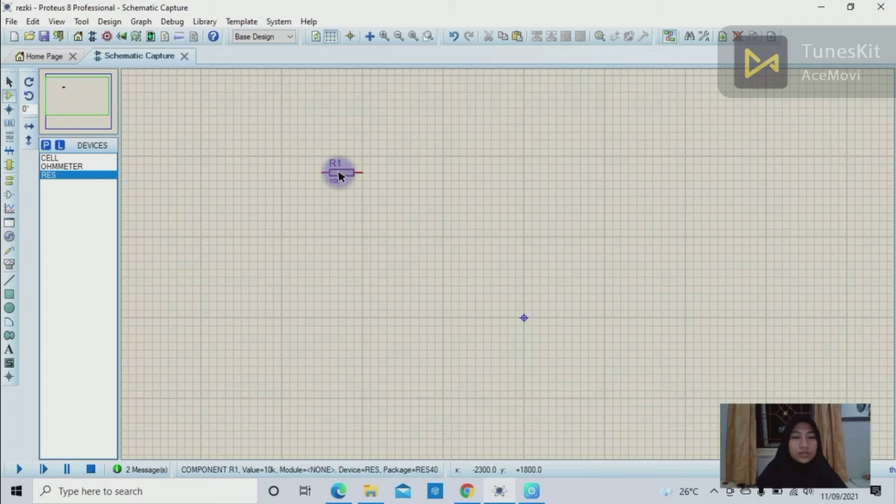
{"action": "left_click", "coordinate": [426, 174]}
{"action": "left_click", "coordinate": [429, 172]}
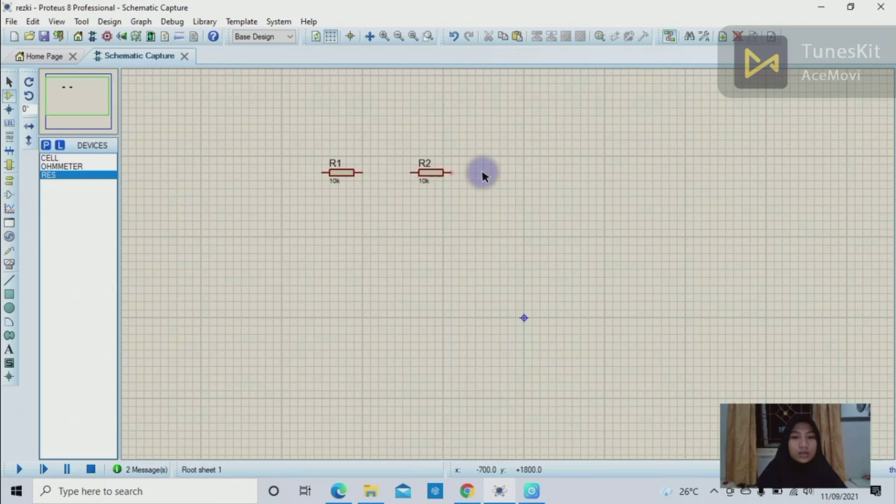
{"action": "left_click", "coordinate": [515, 173]}
{"action": "left_click", "coordinate": [515, 173]}
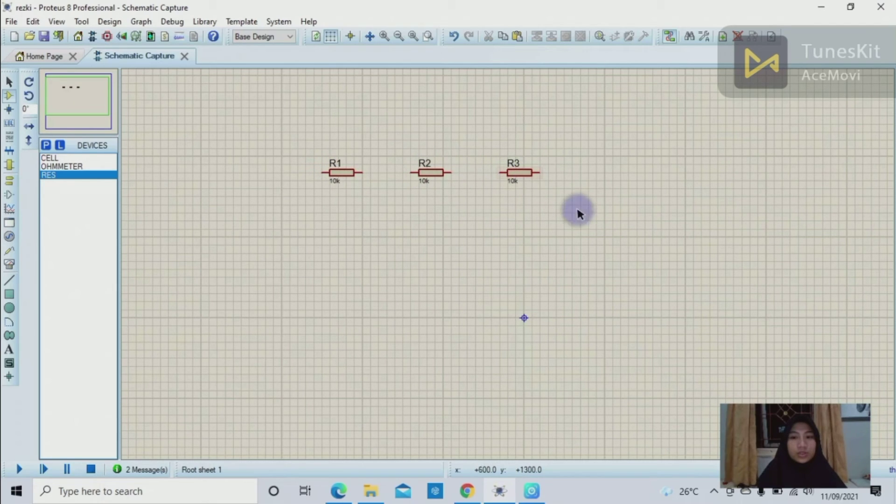
- Place seven more RES resistors below the first row: one at the far right, four side by side, and two beneath them
{"action": "left_click", "coordinate": [611, 215]}
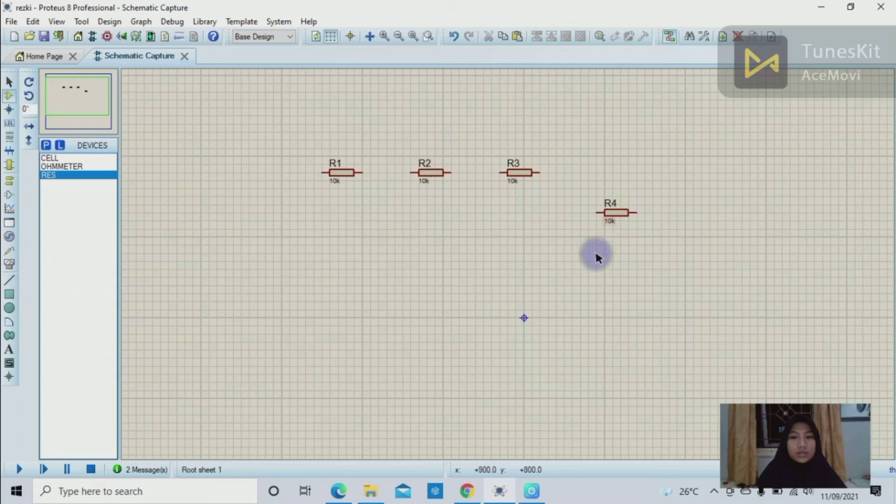
{"action": "left_click", "coordinate": [515, 224]}
{"action": "left_click", "coordinate": [516, 223]}
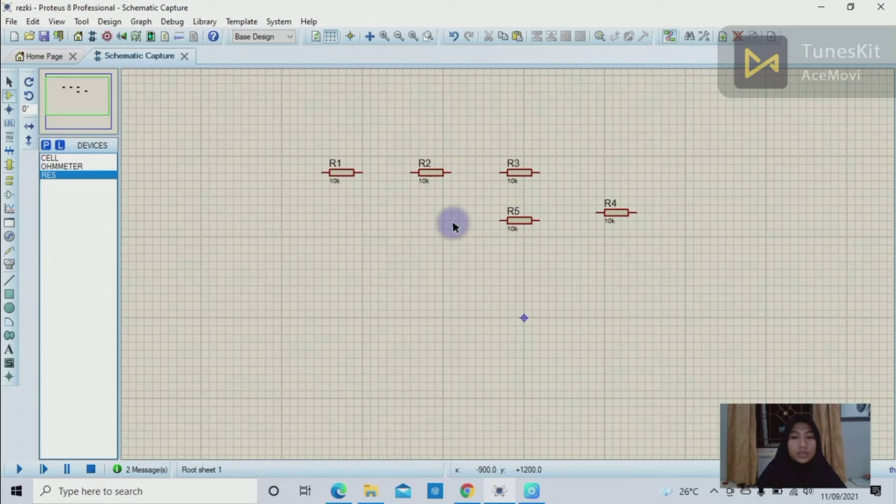
{"action": "left_click", "coordinate": [453, 222]}
{"action": "left_click", "coordinate": [452, 222]}
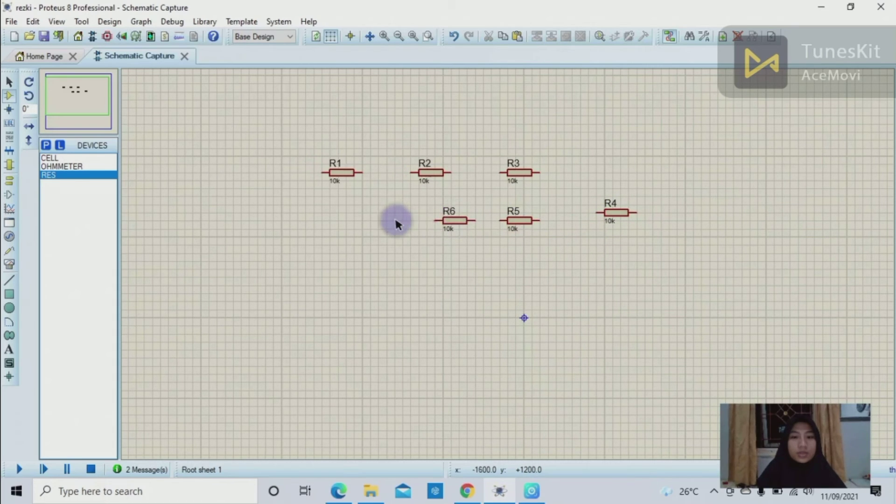
{"action": "left_click", "coordinate": [395, 223]}
{"action": "left_click", "coordinate": [396, 222]}
{"action": "left_click", "coordinate": [336, 217]}
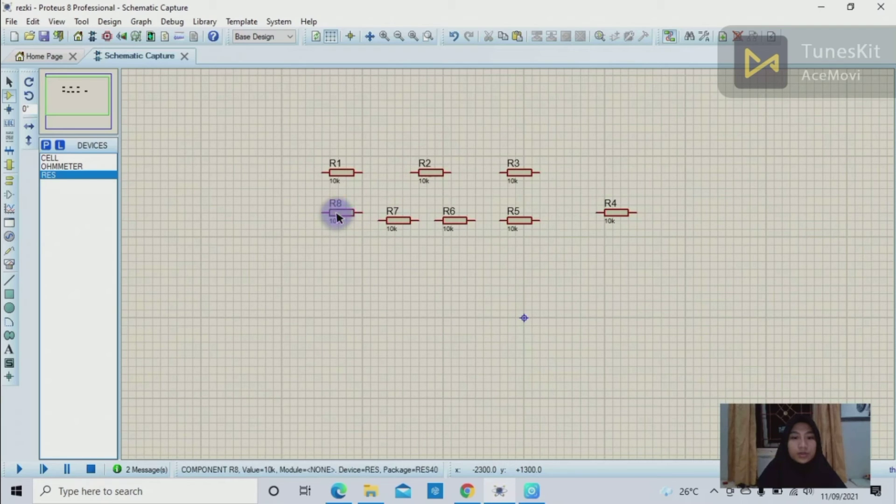
{"action": "left_click", "coordinate": [337, 217]}
{"action": "left_click", "coordinate": [398, 271]}
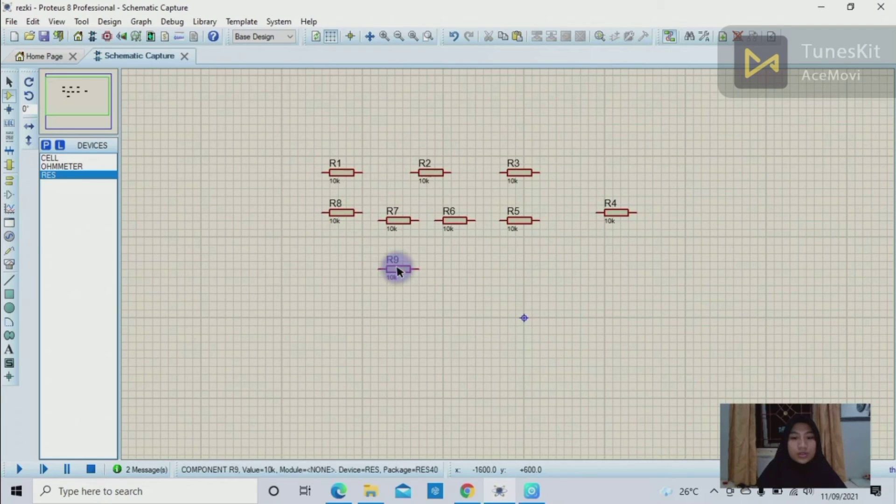
{"action": "left_click", "coordinate": [490, 277]}
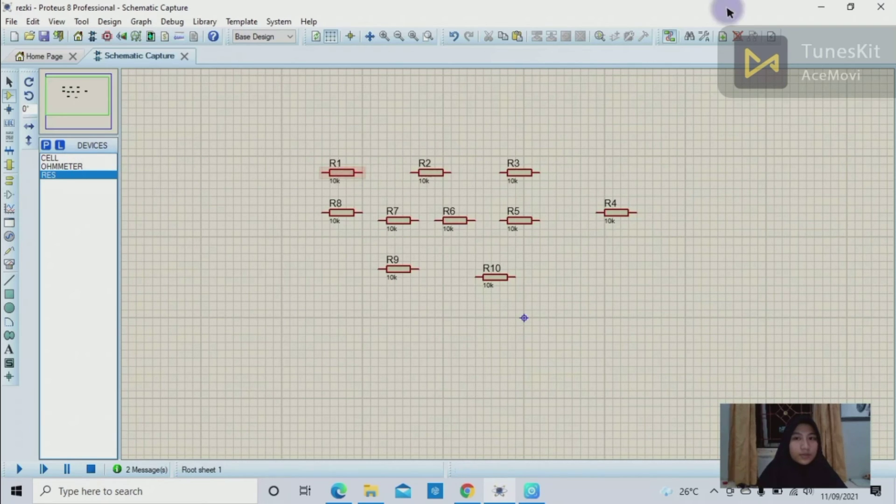
- Move resistor R2 slightly down, by one grid step, out of line with R1 and R3
{"action": "mouse_move", "coordinate": [536, 490]}
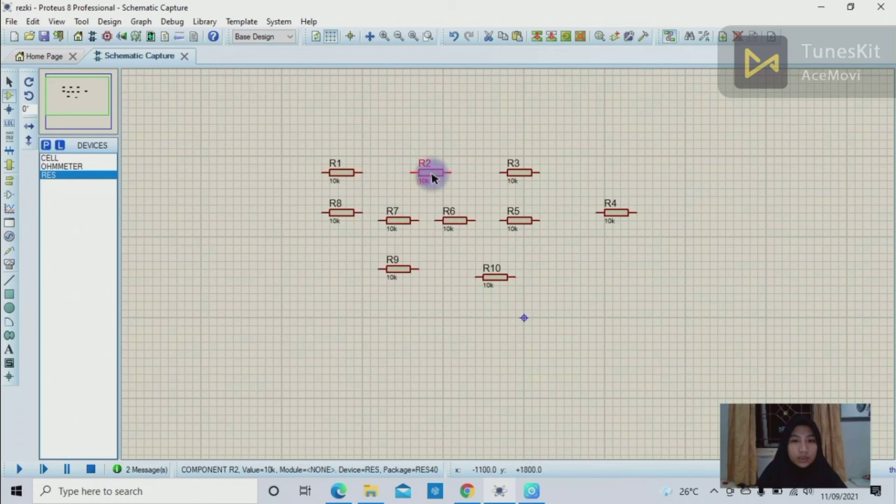
{"action": "left_click", "coordinate": [442, 177]}
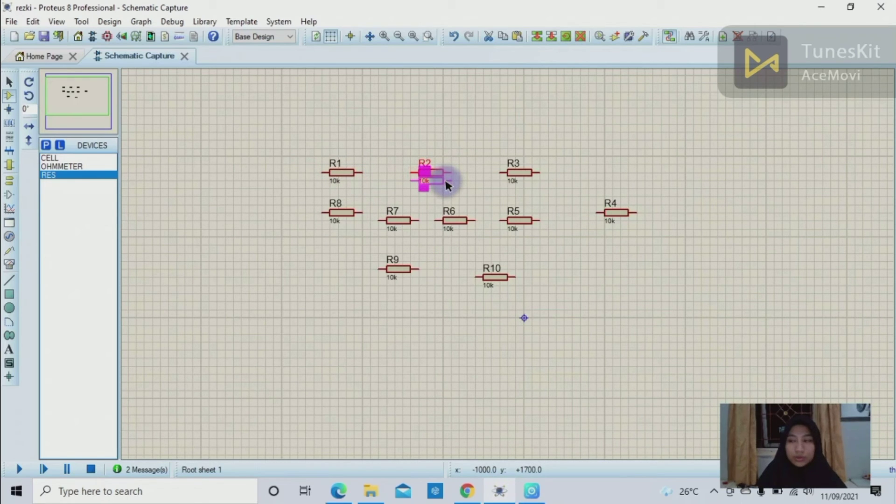
{"action": "left_click_drag", "start_coordinate": [444, 178], "coordinate": [446, 185]}
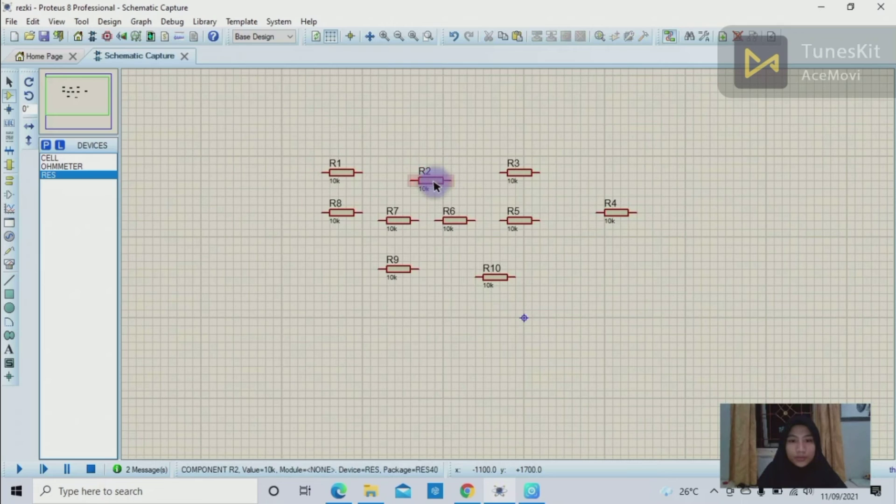
- Move resistors R9 and R10 down so they sit level with each other in the lowest row
{"action": "left_click", "coordinate": [436, 181]}
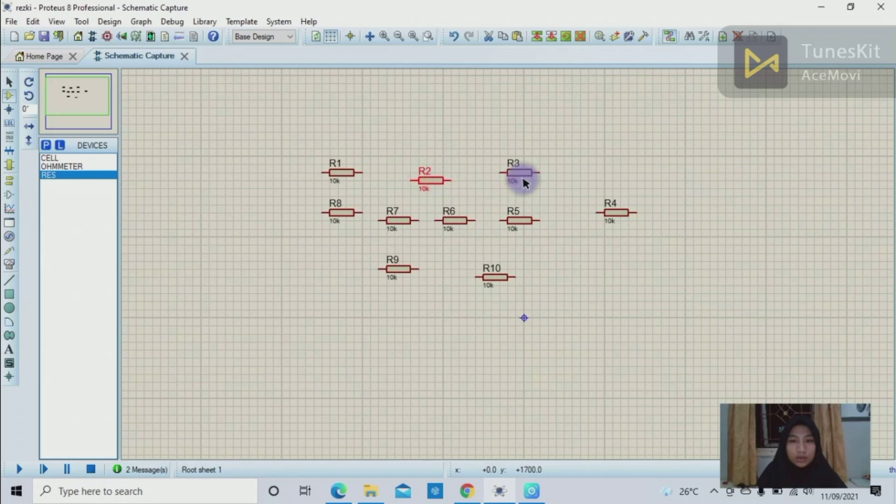
{"action": "left_click", "coordinate": [400, 270]}
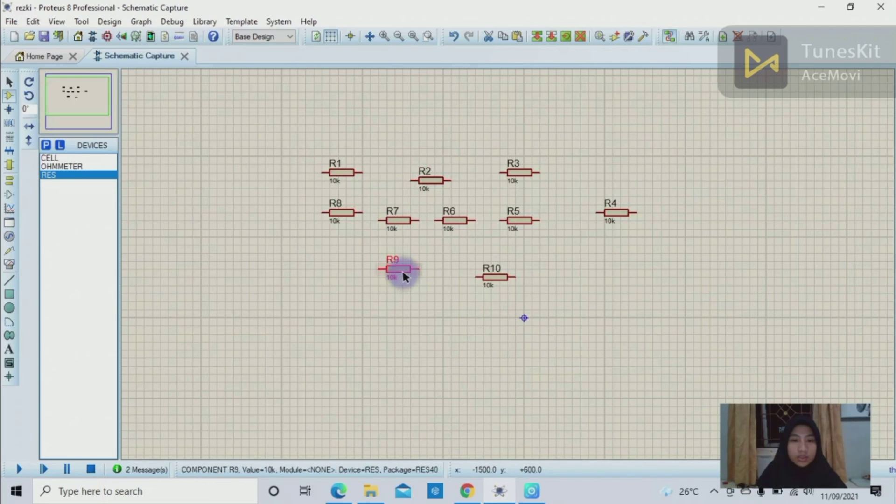
{"action": "left_click", "coordinate": [401, 268]}
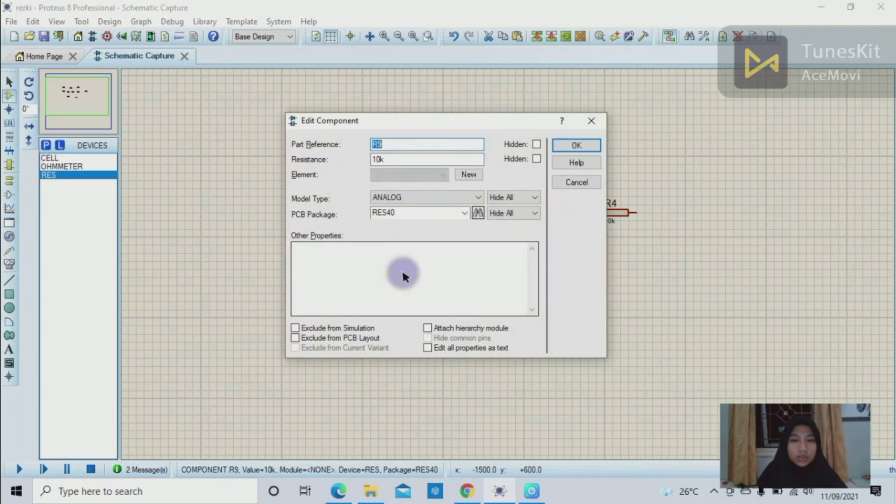
{"action": "left_click", "coordinate": [592, 121]}
{"action": "left_click_drag", "start_coordinate": [406, 271], "coordinate": [410, 303]}
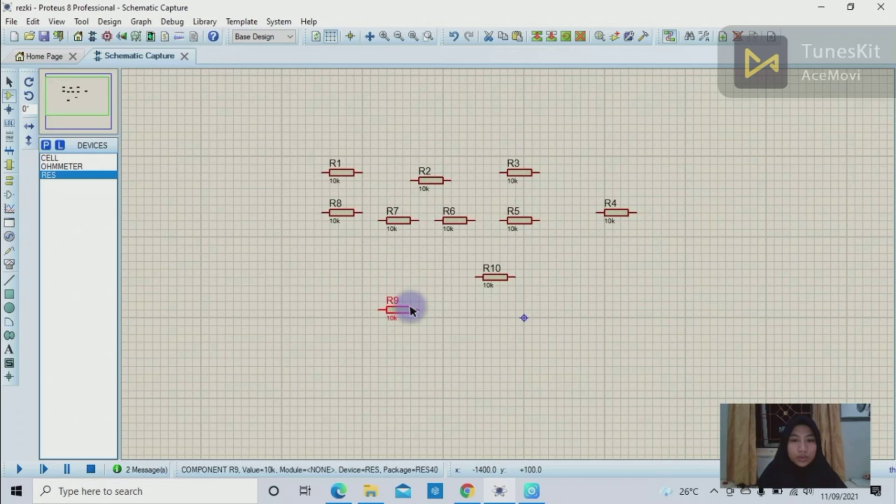
{"action": "left_click", "coordinate": [501, 280]}
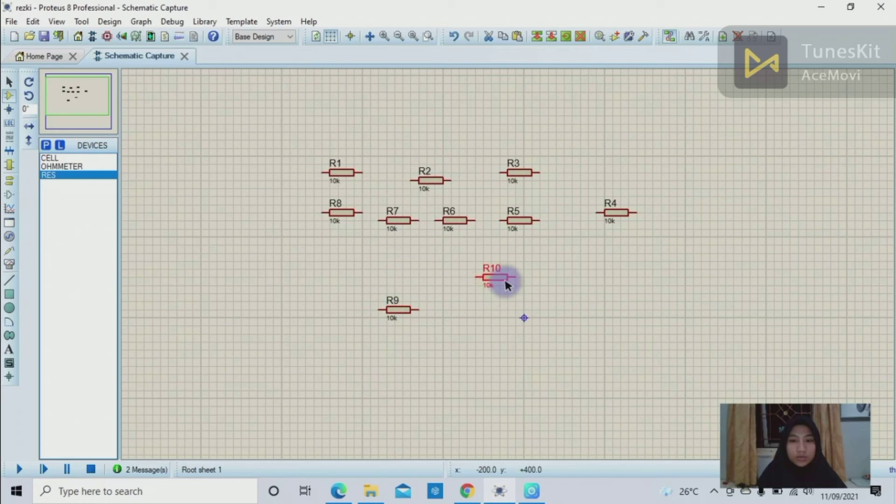
{"action": "left_click_drag", "start_coordinate": [505, 282], "coordinate": [516, 317]}
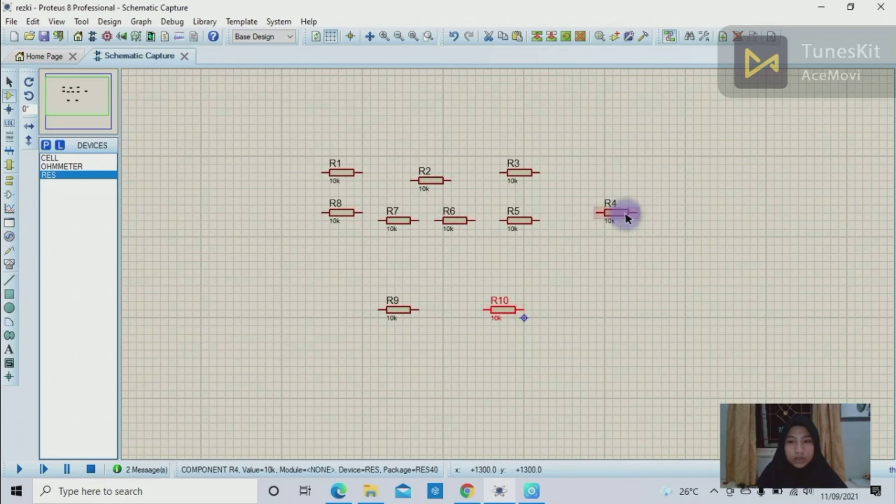
- Move resistor R4 slightly down and to the left, and rotate it 90 degrees anti-clockwise to stand vertically
{"action": "mouse_move", "coordinate": [620, 220]}
{"action": "left_mouse_down"}
{"action": "mouse_move", "coordinate": [628, 246]}
{"action": "mouse_move", "coordinate": [610, 252]}
{"action": "mouse_move", "coordinate": [610, 240]}
{"action": "left_mouse_up"}
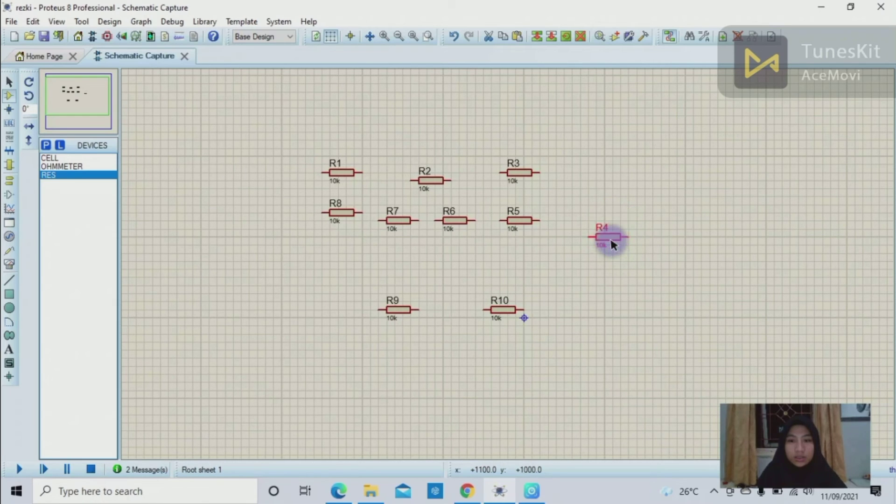
{"action": "right_click", "coordinate": [609, 237]}
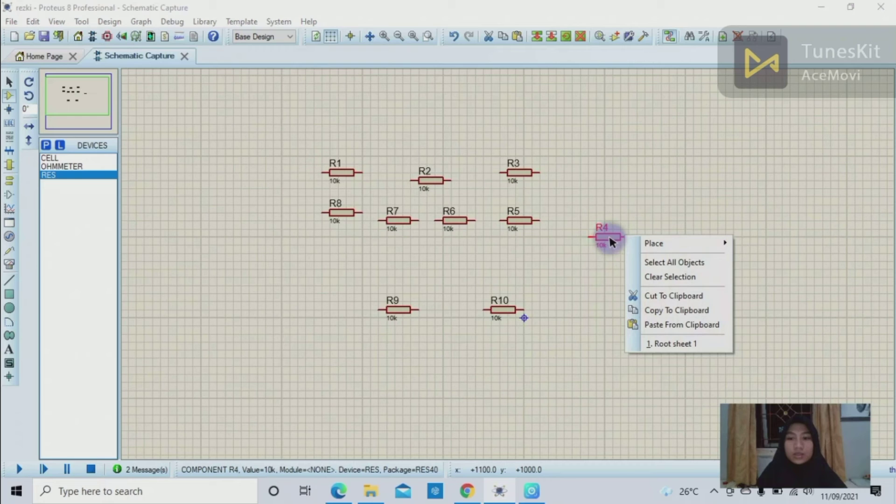
{"action": "left_click", "coordinate": [609, 233]}
{"action": "right_click", "coordinate": [609, 237]}
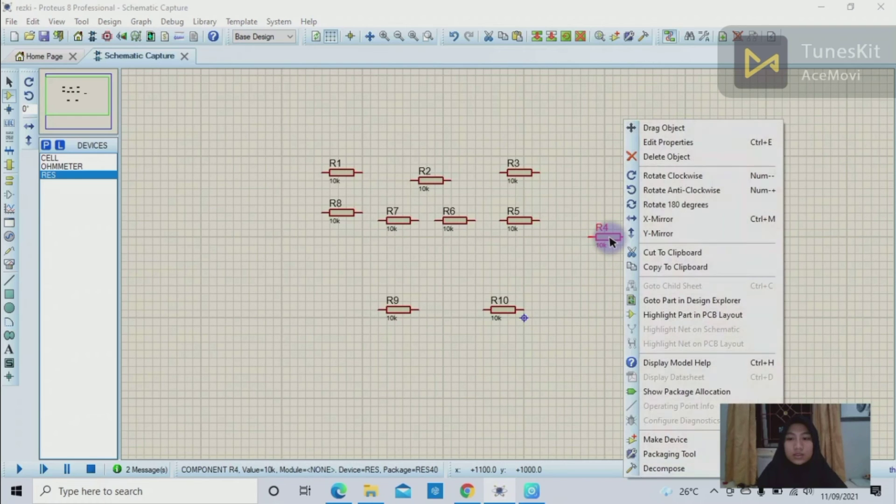
{"action": "left_click", "coordinate": [715, 191]}
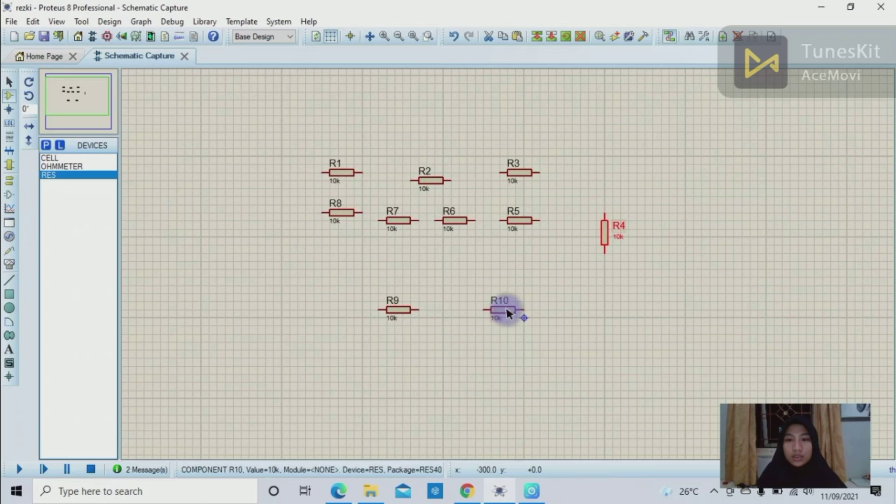
- Rotate resistors R5, R6, R7 and R8 anti-clockwise by 90 degrees each so that they stand vertically
{"action": "right_click", "coordinate": [524, 219]}
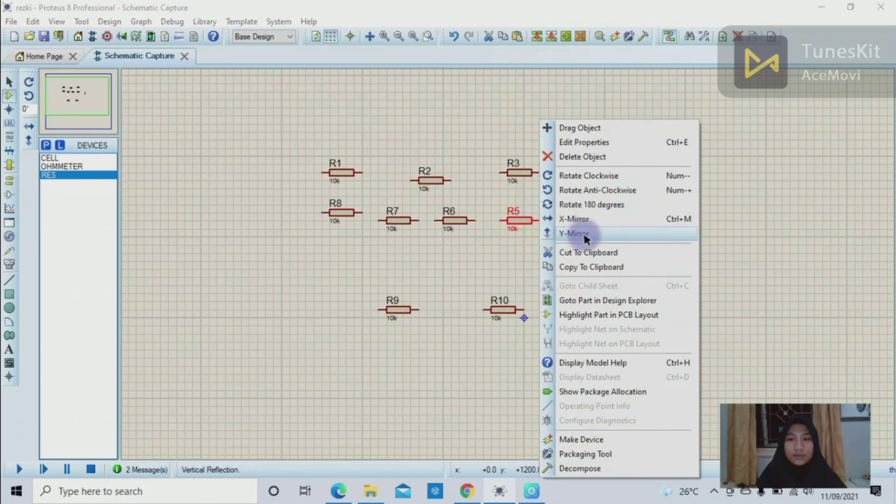
{"action": "left_click", "coordinate": [591, 195]}
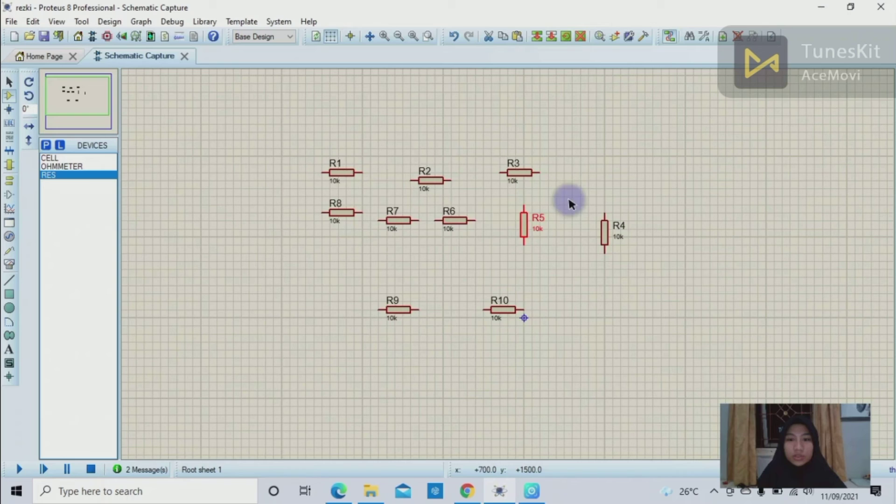
{"action": "right_click", "coordinate": [459, 220]}
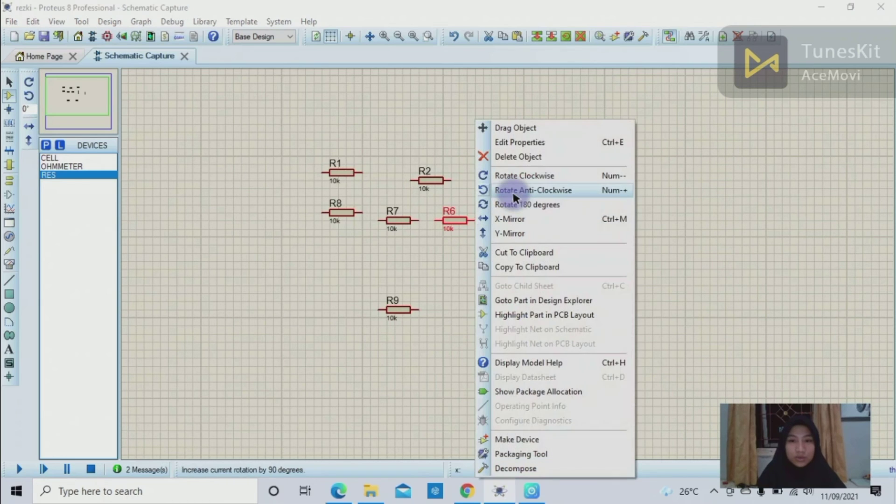
{"action": "left_click", "coordinate": [513, 194]}
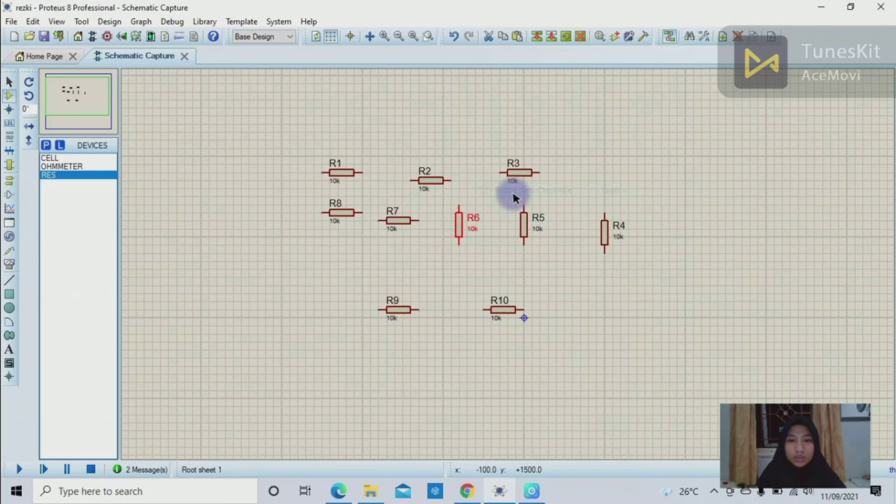
{"action": "right_click", "coordinate": [411, 219]}
{"action": "left_click", "coordinate": [472, 190]}
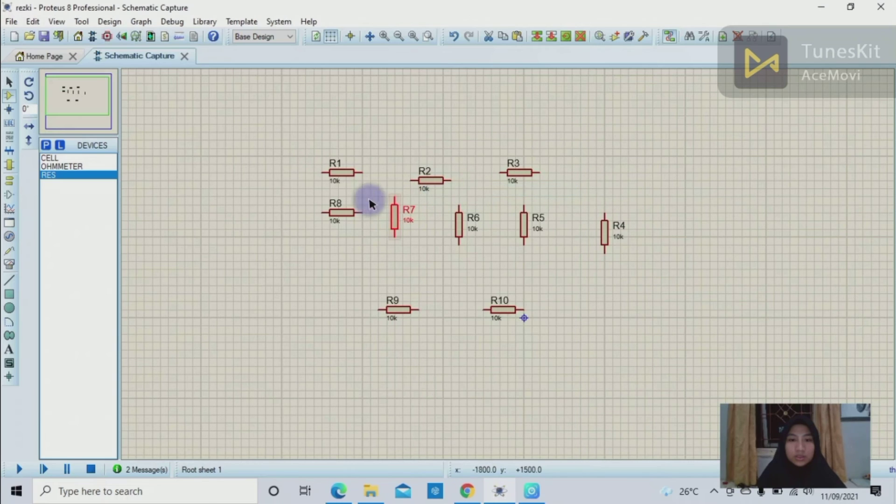
{"action": "right_click", "coordinate": [343, 215]}
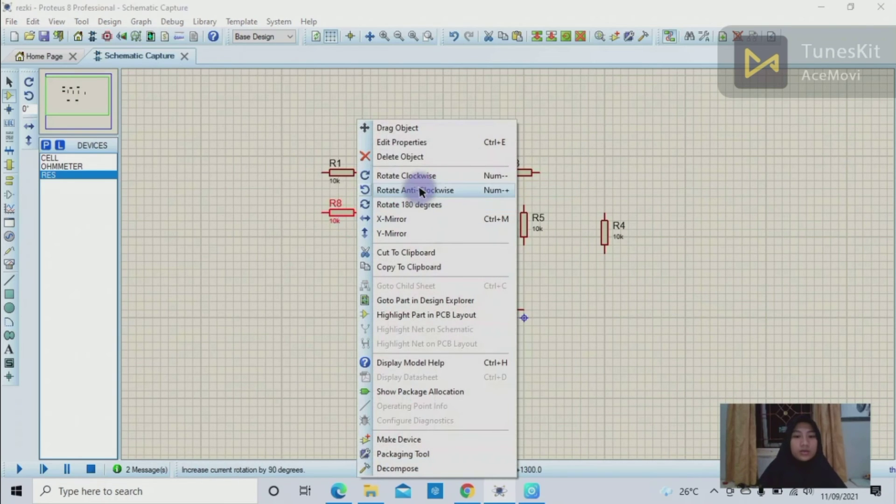
{"action": "left_click", "coordinate": [419, 190]}
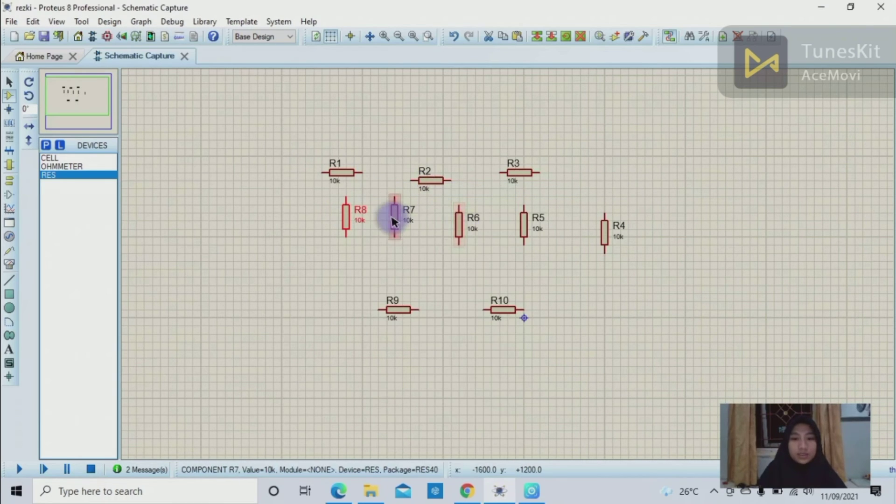
- Reposition the vertical resistors R8, R7, R6 and R5 into one level, spaced-out row between the upper and lower resistors
{"action": "left_click_drag", "start_coordinate": [394, 224], "coordinate": [475, 244]}
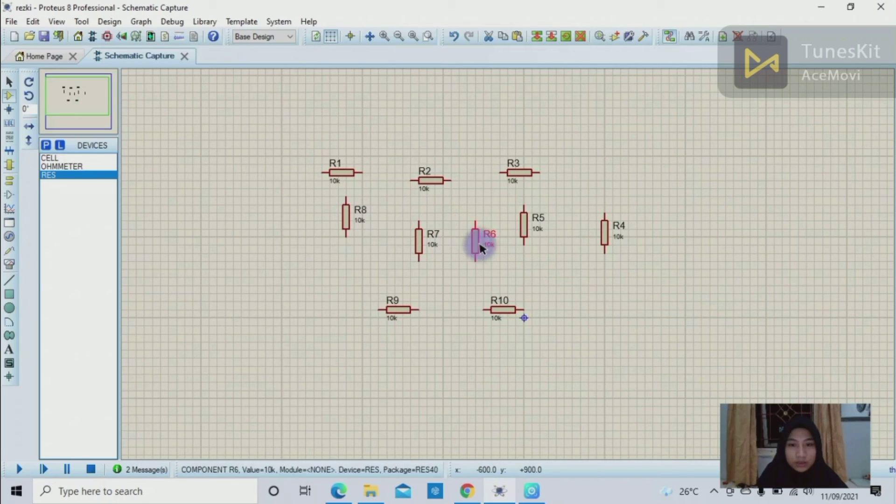
{"action": "left_click", "coordinate": [525, 228]}
{"action": "left_click_drag", "start_coordinate": [528, 235], "coordinate": [540, 251]}
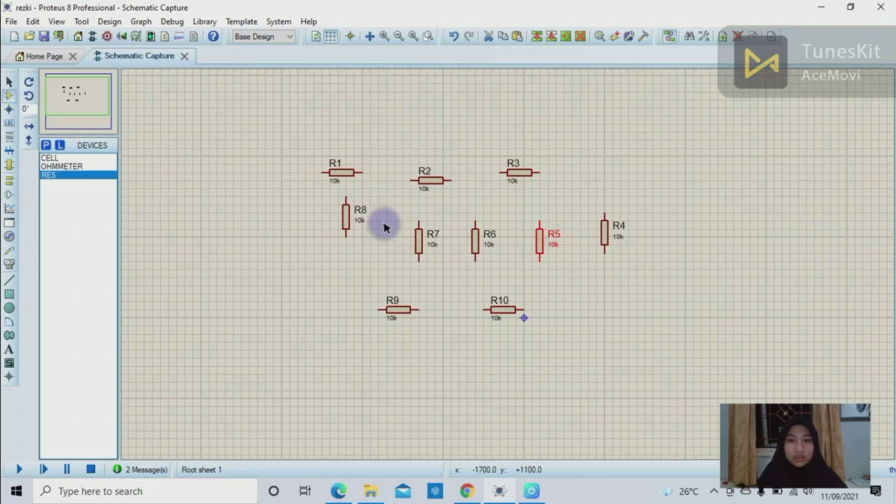
{"action": "left_click", "coordinate": [360, 233]}
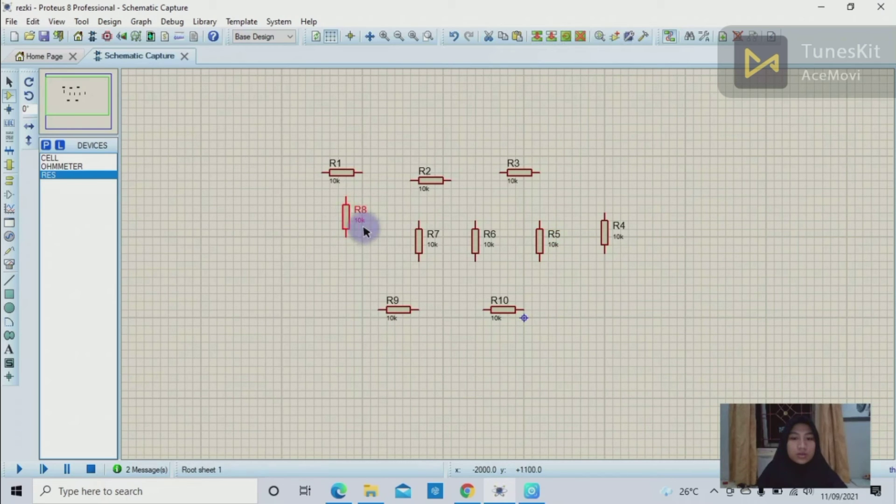
{"action": "left_click_drag", "start_coordinate": [346, 224], "coordinate": [362, 245]}
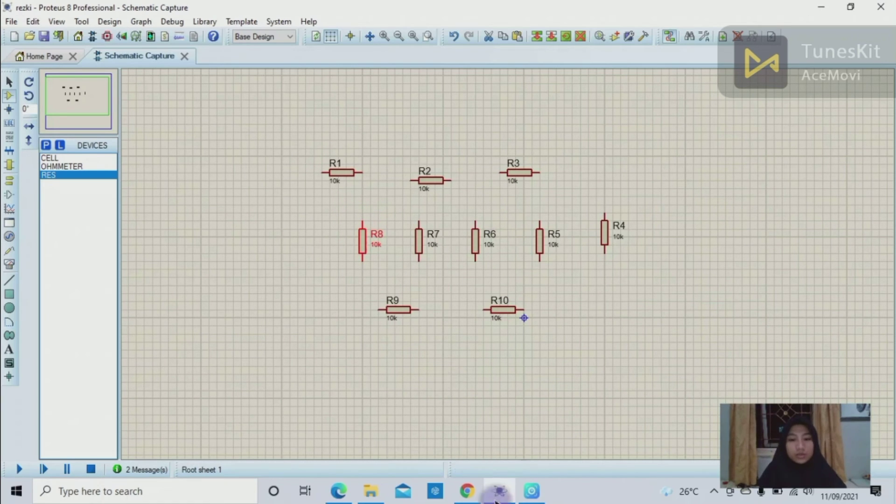
- Check the Contoh No. 1 combination circuit diagram in Chrome and return to Proteus
{"action": "left_click", "coordinate": [466, 490]}
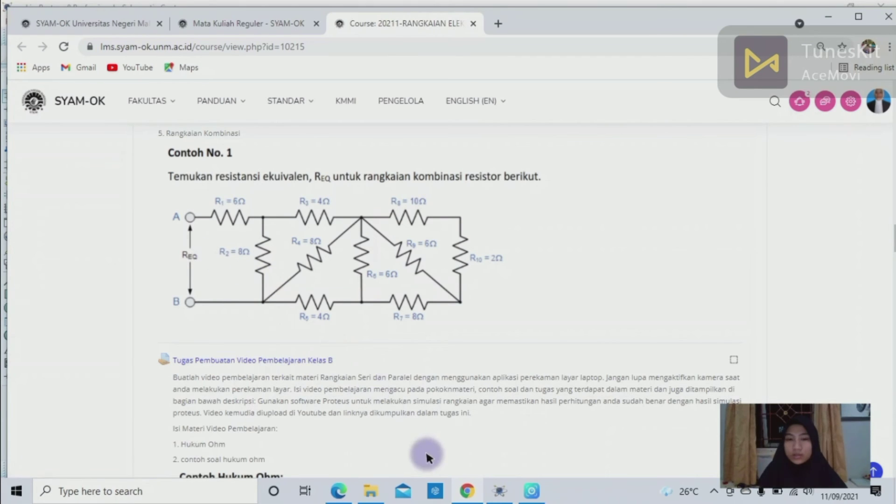
{"action": "left_click", "coordinate": [531, 490]}
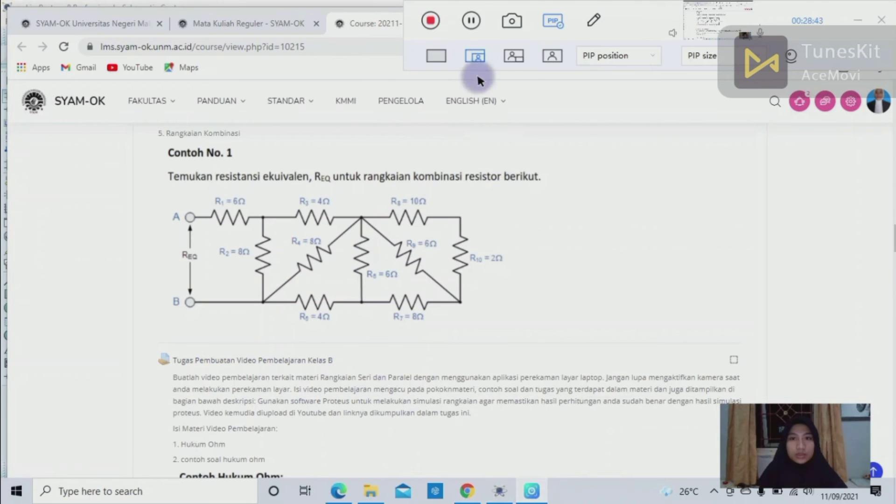
{"action": "left_click", "coordinate": [471, 20]}
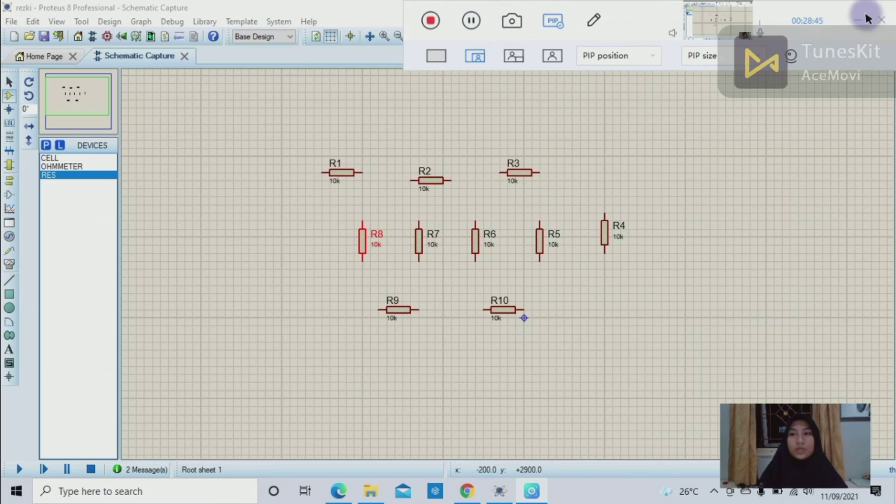
{"action": "left_click", "coordinate": [863, 19]}
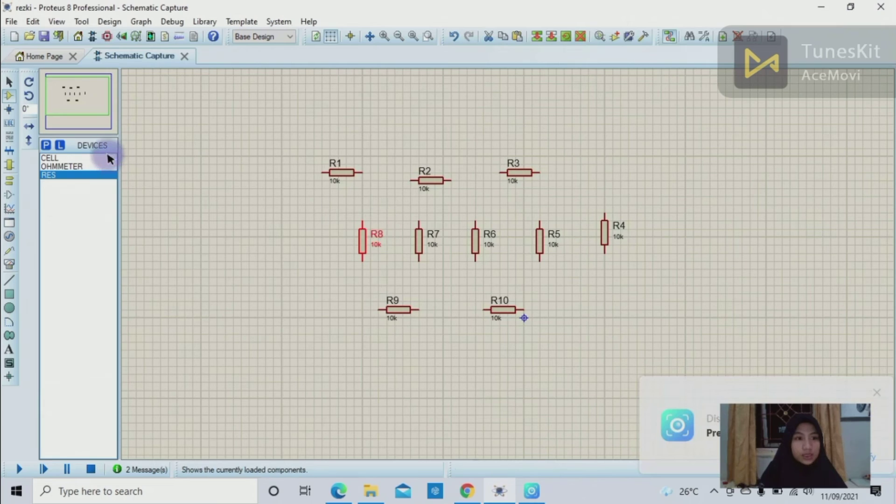
- Place an OHMMETER above the top row of resistors, between R2 and R3
{"action": "left_click", "coordinate": [80, 167]}
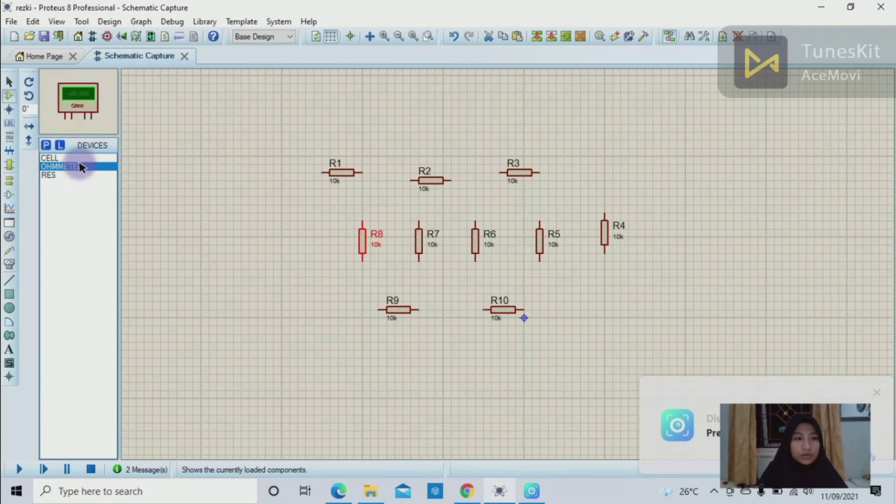
{"action": "left_click", "coordinate": [474, 85]}
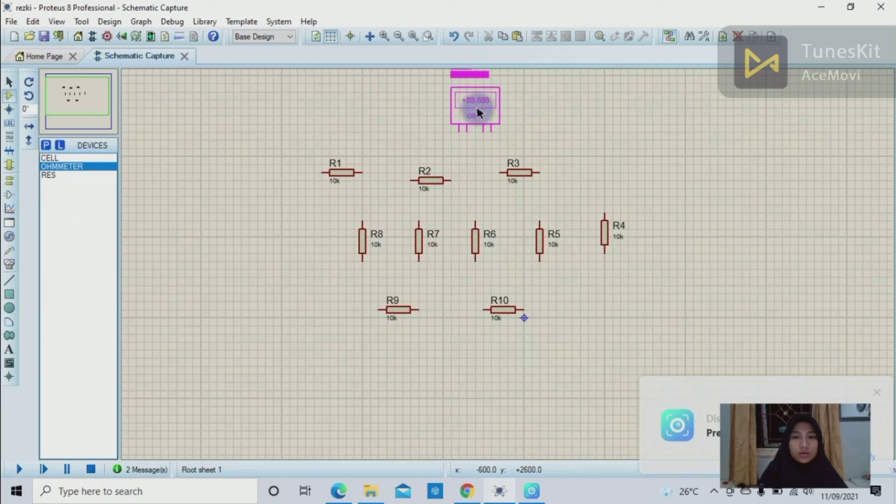
{"action": "left_click", "coordinate": [478, 113]}
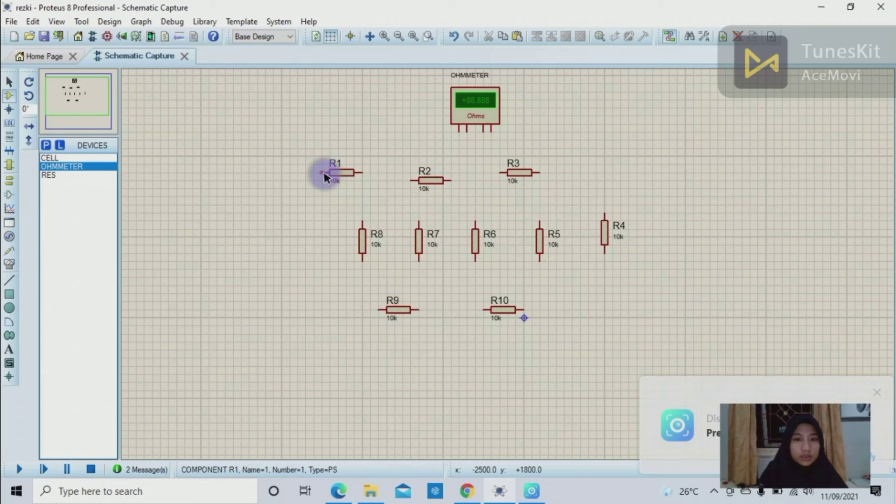
- Move R2 into line with R1 and R3, and wire R1's right terminal to R2's left terminal
{"action": "left_click", "coordinate": [344, 179]}
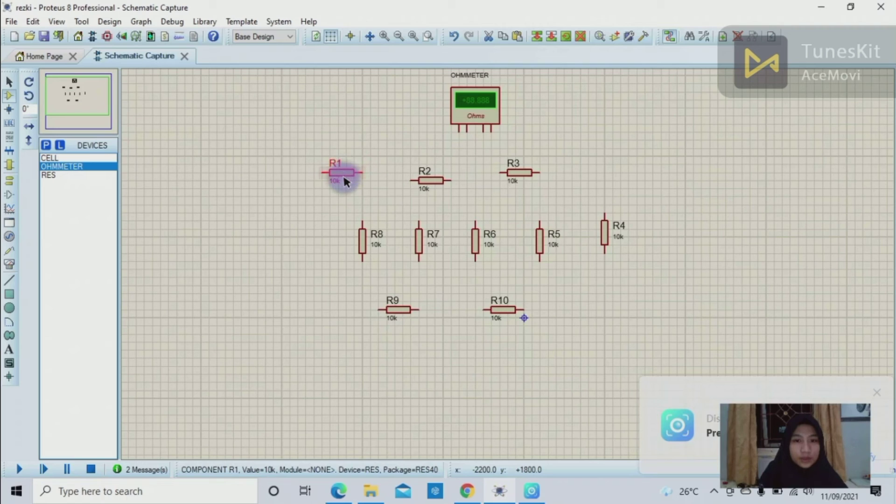
{"action": "left_click", "coordinate": [431, 181]}
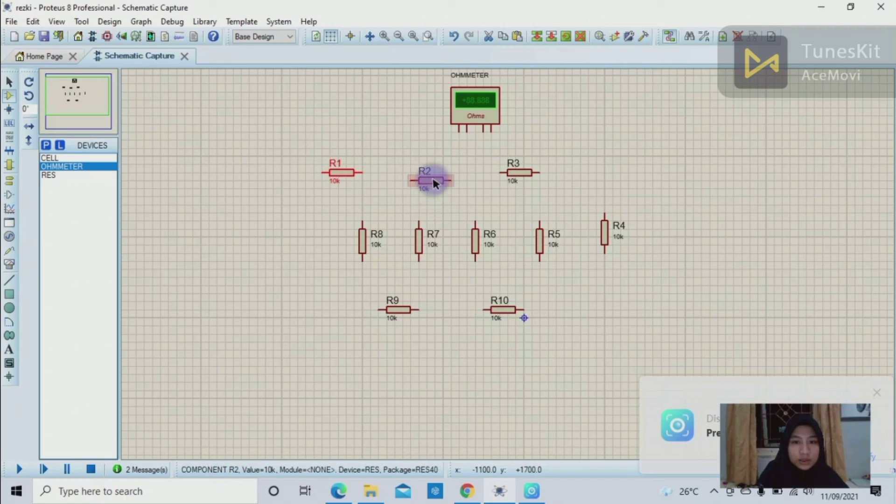
{"action": "left_click_drag", "start_coordinate": [437, 179], "coordinate": [441, 179]}
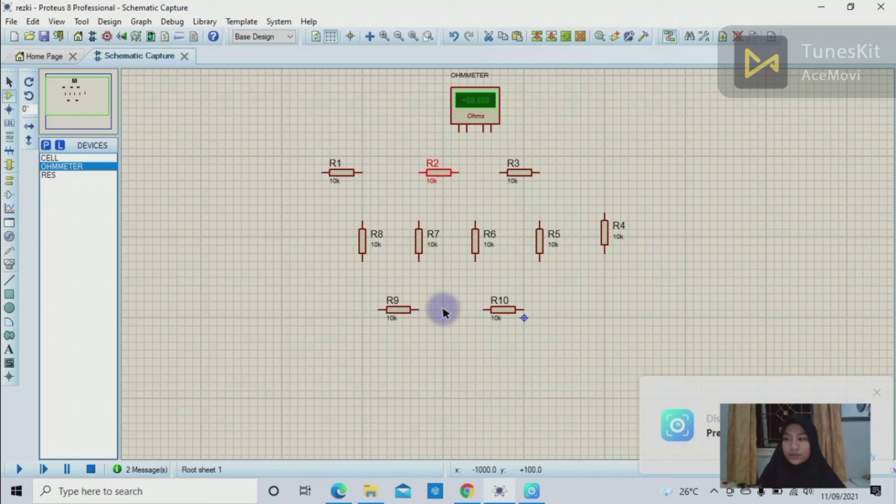
{"action": "left_click", "coordinate": [365, 173]}
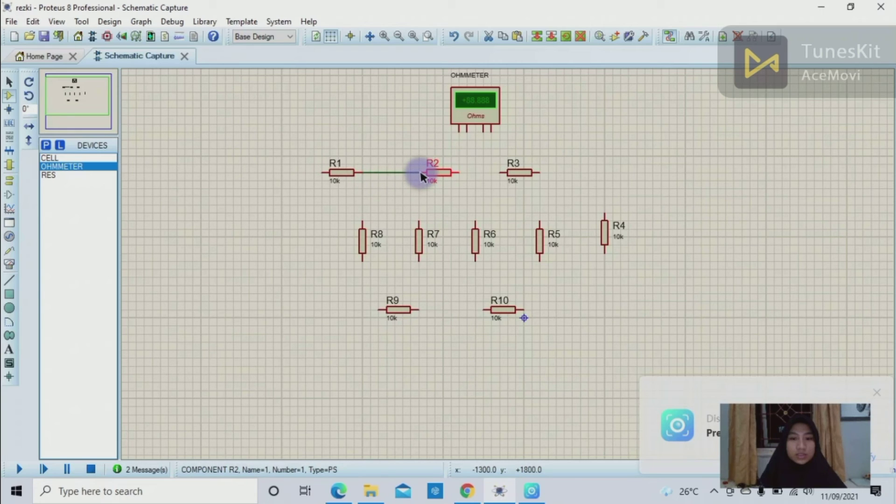
{"action": "left_click", "coordinate": [421, 176]}
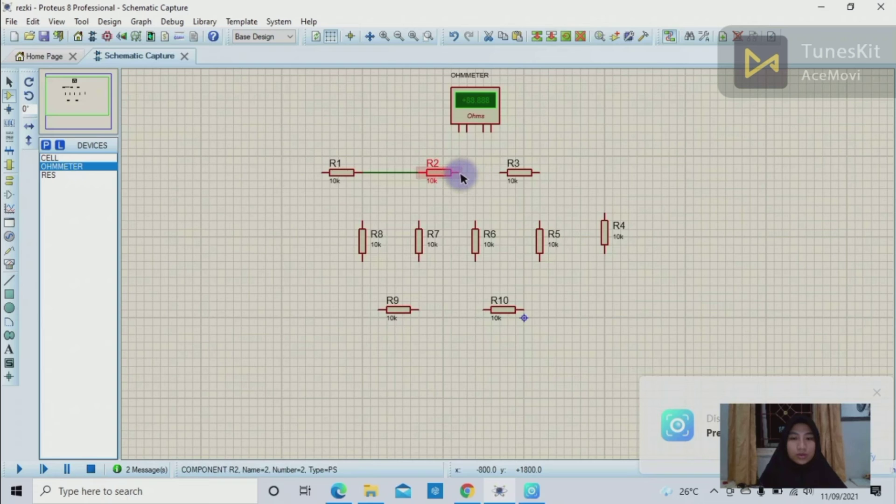
{"action": "double_click", "coordinate": [460, 178]}
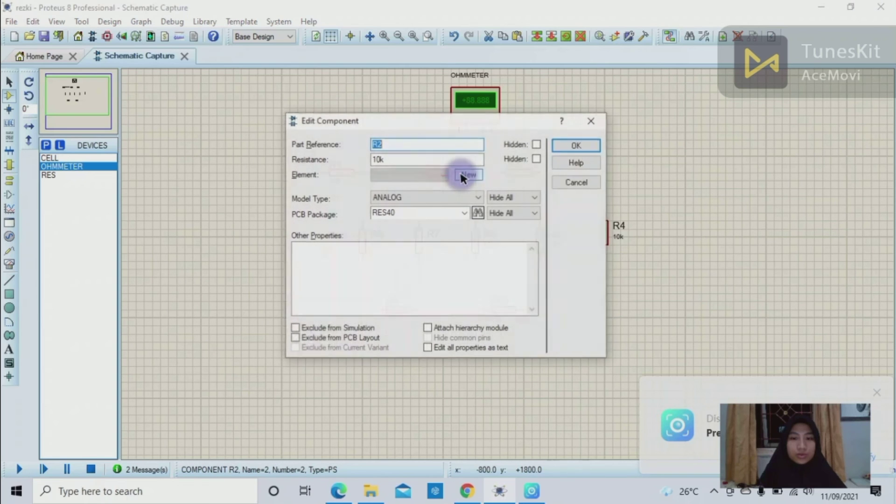
{"action": "left_click", "coordinate": [591, 125]}
{"action": "left_click", "coordinate": [479, 171]}
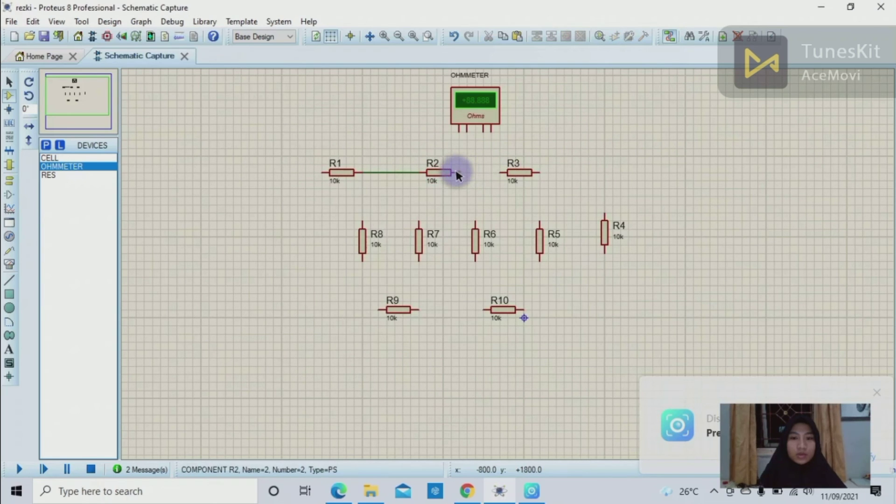
- Wire R2's right terminal to R3's left terminal, and R3's right terminal to R4's upper terminal
{"action": "left_click", "coordinate": [457, 176]}
{"action": "left_click", "coordinate": [504, 175]}
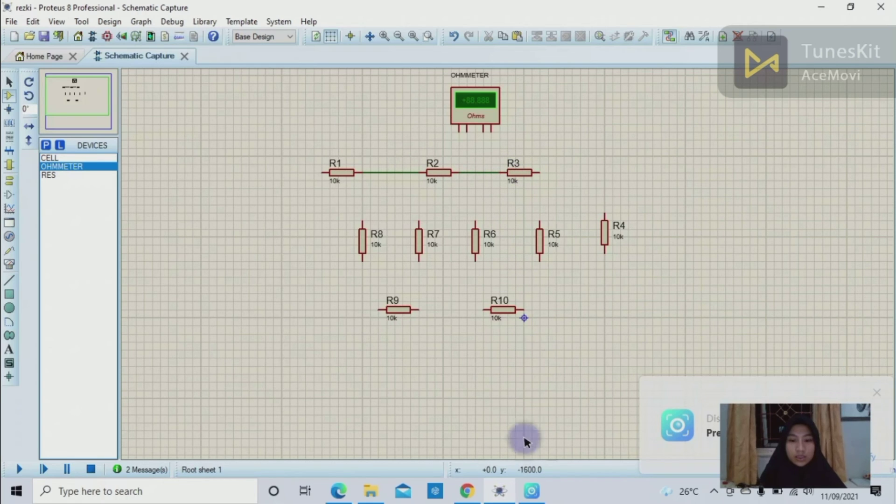
{"action": "left_click", "coordinate": [543, 175]}
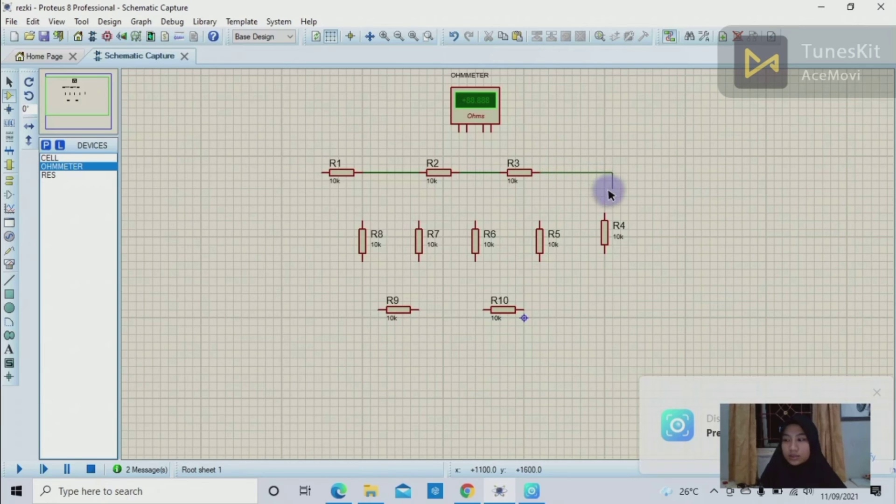
{"action": "left_click", "coordinate": [603, 216]}
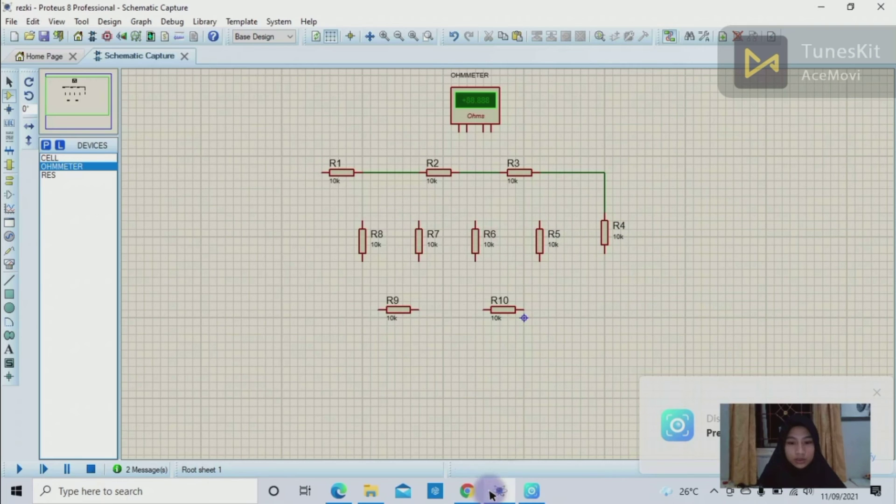
- Check the Contoh No. 1 combination circuit diagram in Chrome, and return to the Proteus schematic
{"action": "left_click", "coordinate": [469, 492]}
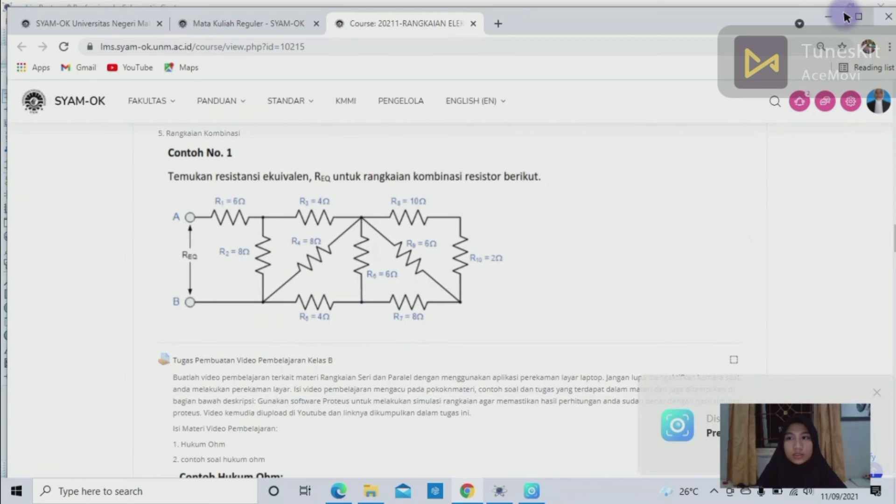
{"action": "left_click", "coordinate": [857, 16]}
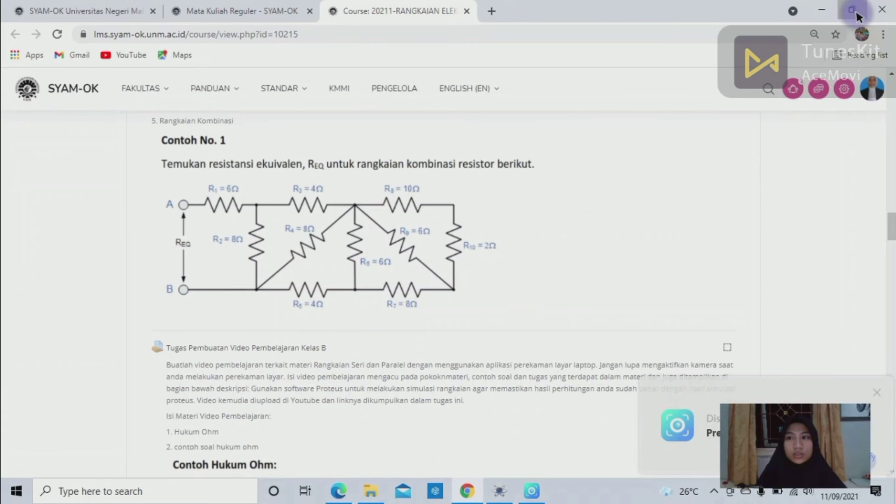
{"action": "left_click", "coordinate": [857, 14]}
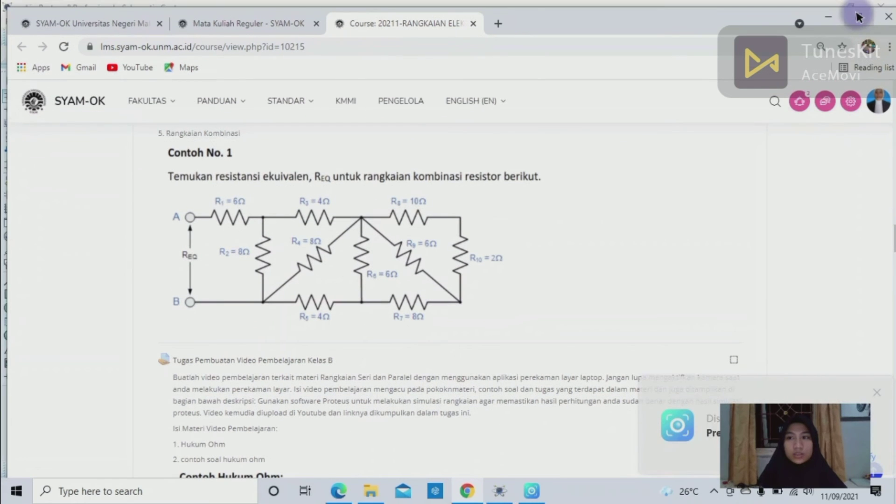
{"action": "left_click", "coordinate": [831, 19]}
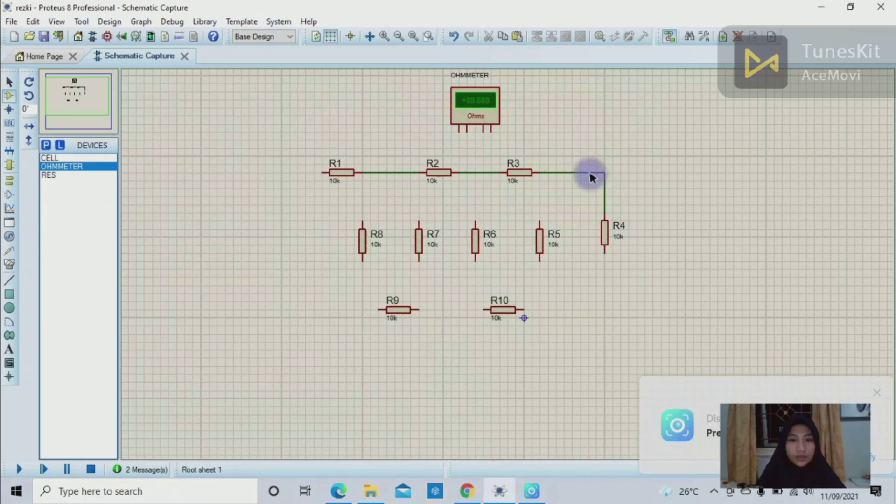
- Wire R4's lower terminal through R10 and R9 in series and up to R1's left terminal, closing the outer loop
{"action": "left_click", "coordinate": [606, 254]}
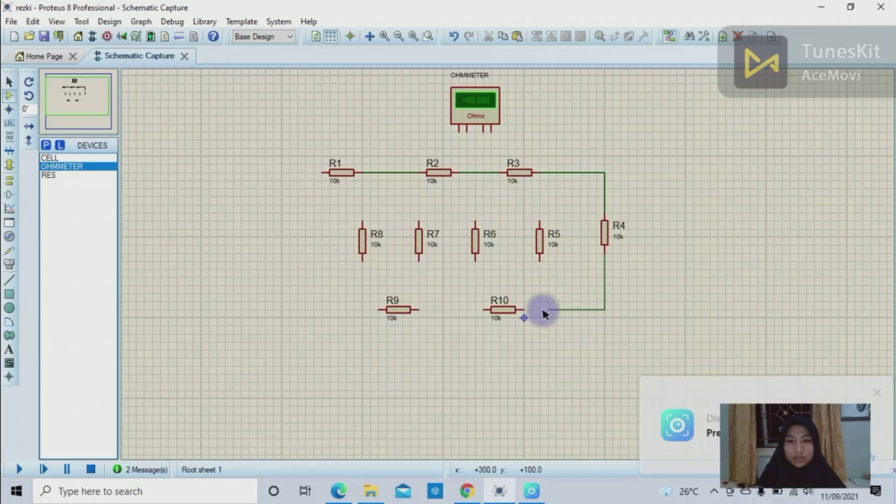
{"action": "left_click", "coordinate": [525, 310]}
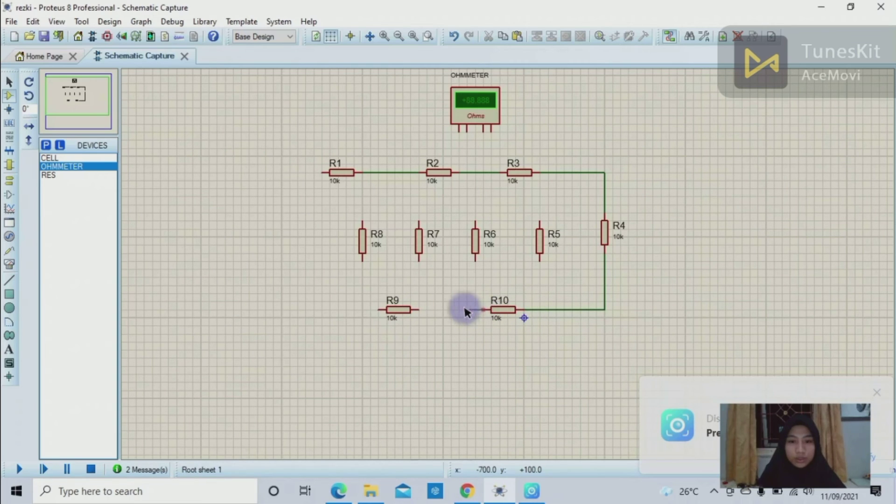
{"action": "left_click", "coordinate": [420, 309]}
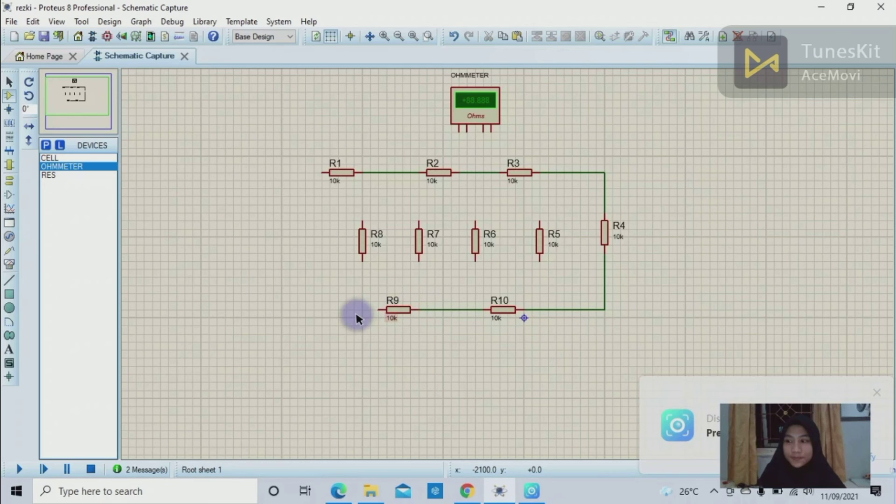
{"action": "left_click", "coordinate": [379, 310]}
{"action": "left_click", "coordinate": [322, 174]}
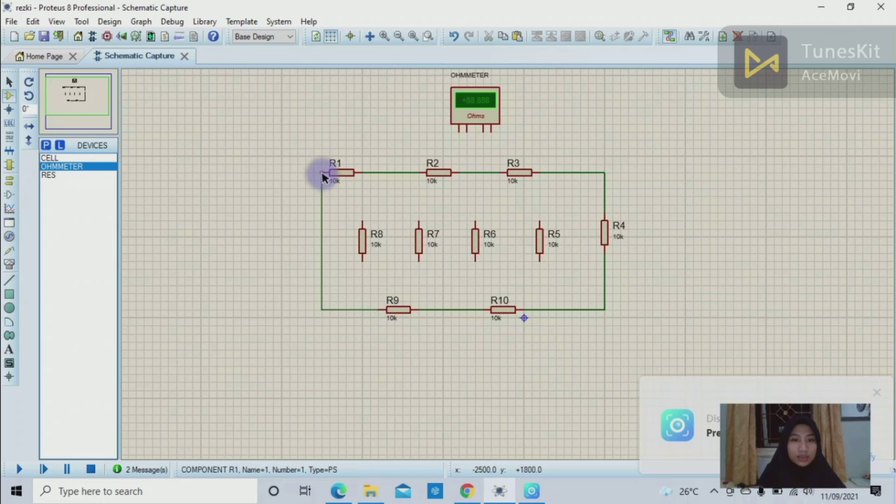
- Wire R8 between the R1–R2 wire and the lower wire, and connect R7's lower terminal to the wire at R9's left terminal
{"action": "left_click", "coordinate": [467, 489]}
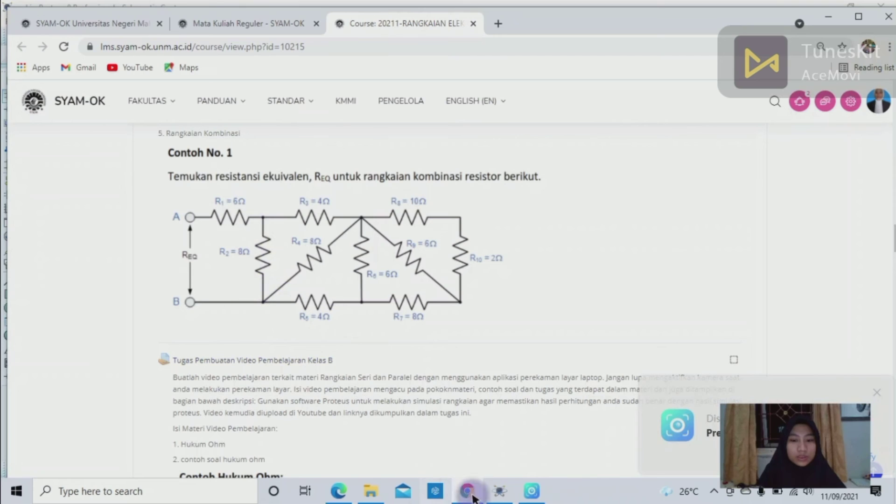
{"action": "left_click", "coordinate": [499, 491]}
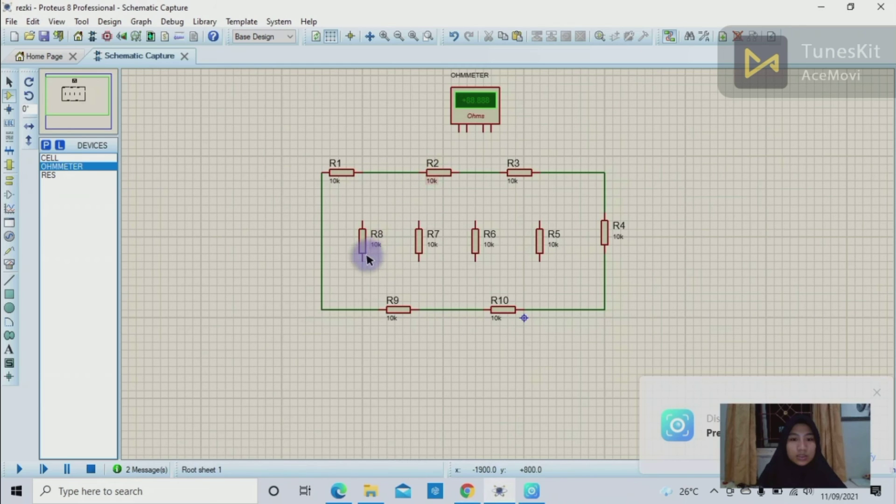
{"action": "left_click", "coordinate": [363, 310]}
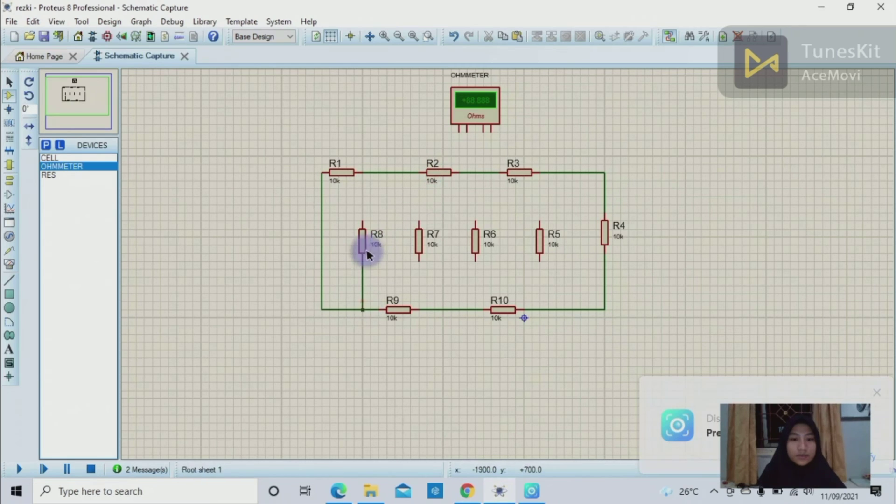
{"action": "left_click", "coordinate": [364, 223]}
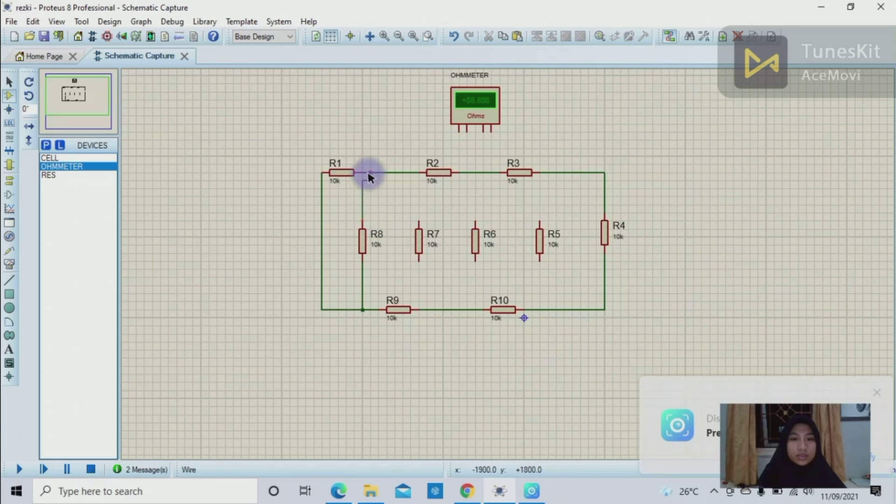
{"action": "left_click", "coordinate": [363, 172]}
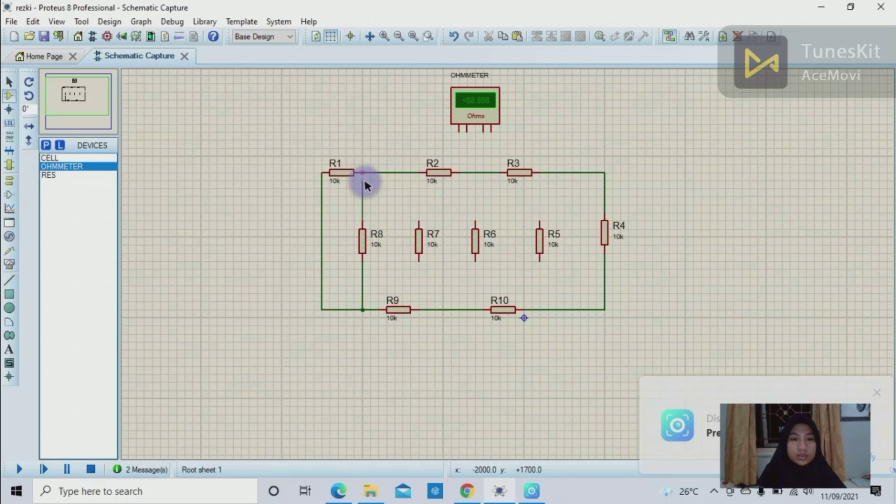
{"action": "left_click", "coordinate": [420, 262]}
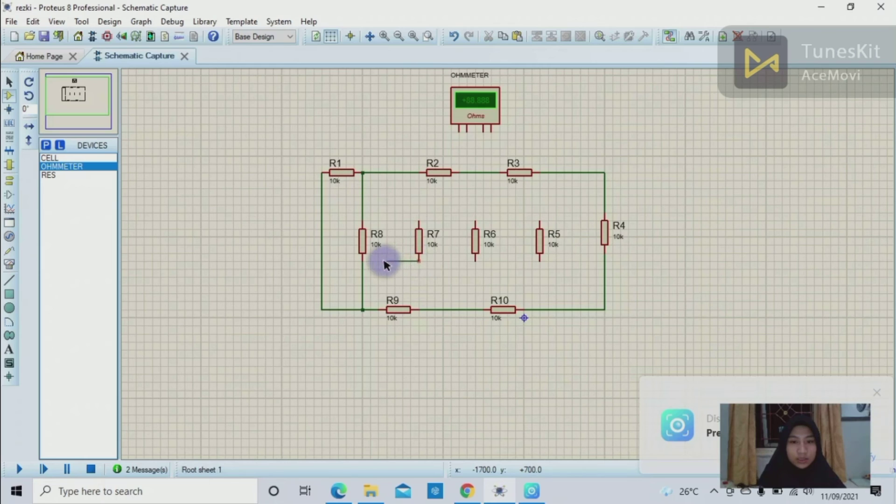
{"action": "left_click", "coordinate": [378, 310]}
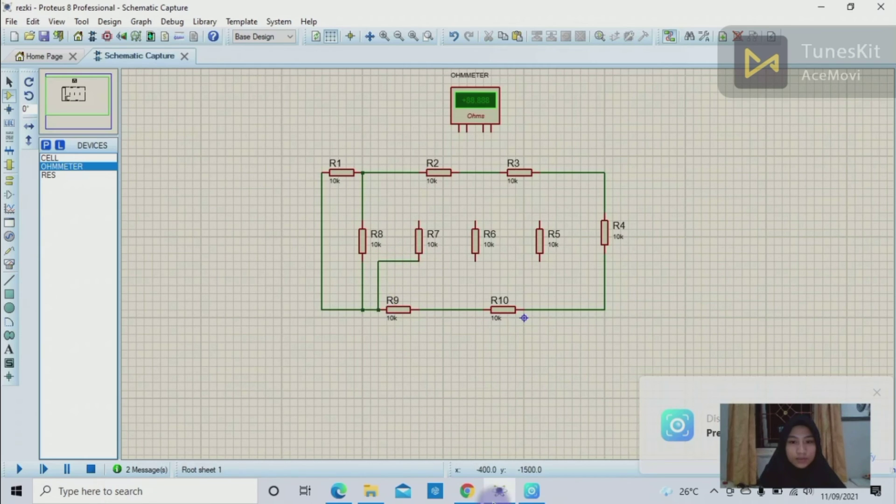
- Switch to Chrome, lower its window and narrow it from the left edge so the Proteus schematic shows beside it
{"action": "mouse_move", "coordinate": [468, 497]}
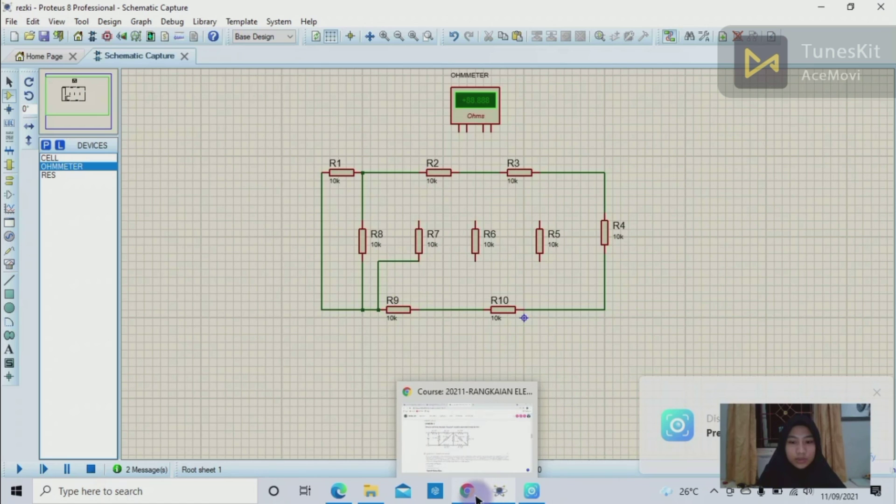
{"action": "left_click", "coordinate": [476, 497]}
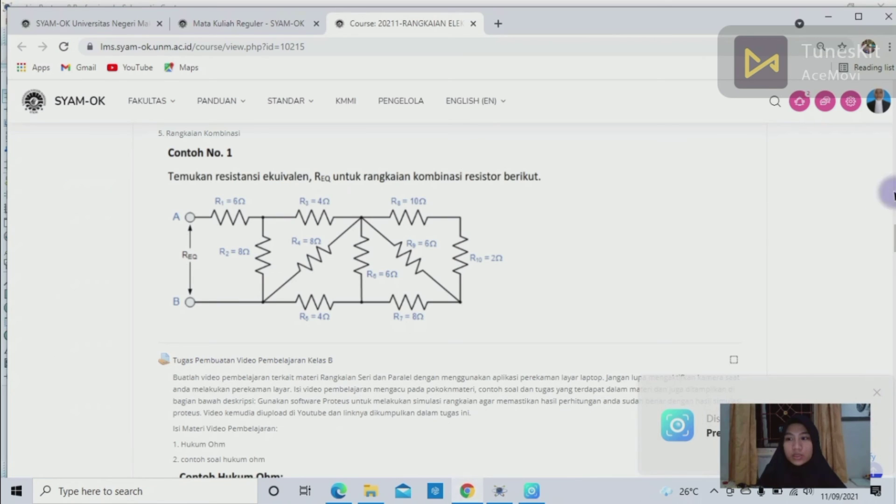
{"action": "double_click", "coordinate": [761, 22]}
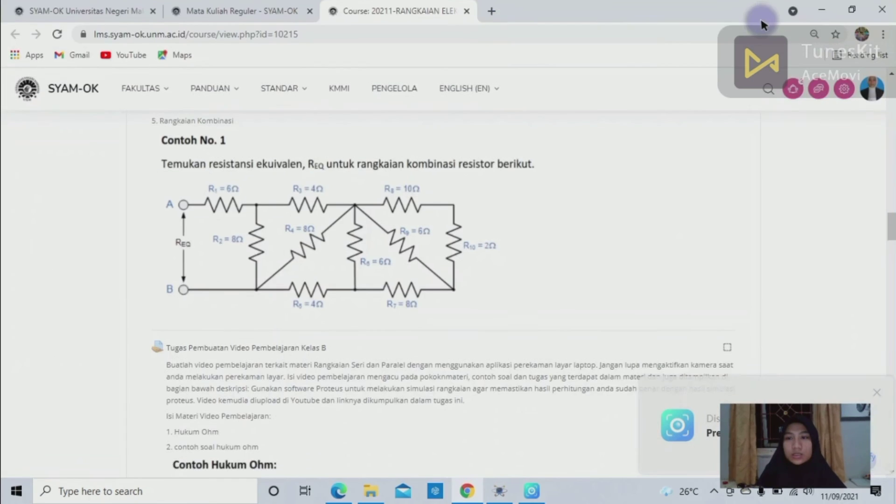
{"action": "double_click", "coordinate": [763, 16]}
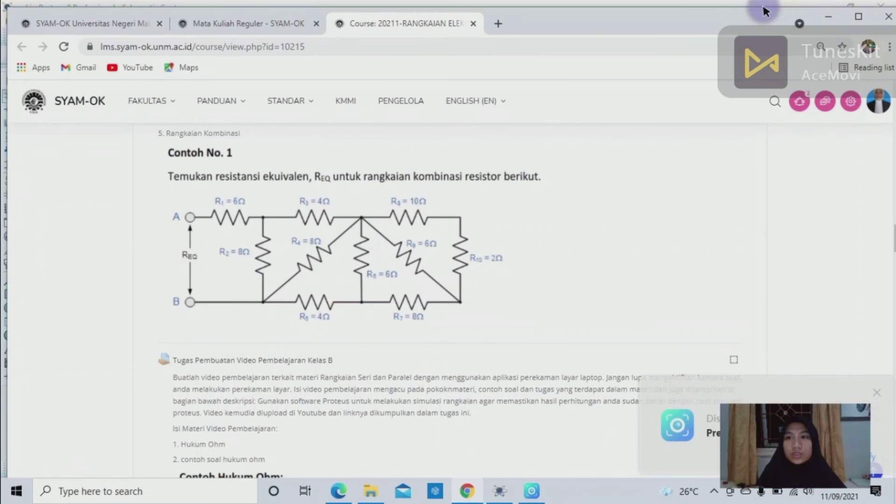
{"action": "left_click_drag", "start_coordinate": [757, 27], "coordinate": [757, 78]}
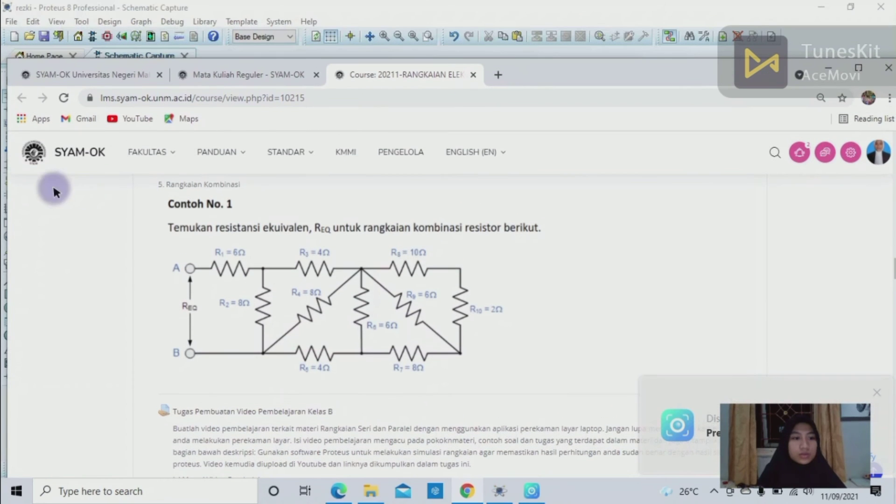
{"action": "left_click_drag", "start_coordinate": [8, 200], "coordinate": [576, 90]}
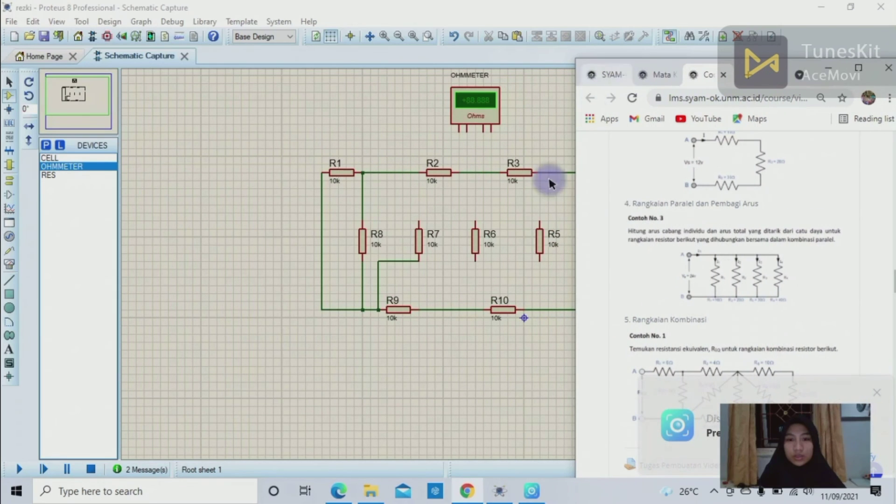
- Switch to Proteus, restore its window to a smaller size and move it leftward so Chrome is visible beside it
{"action": "left_click", "coordinate": [512, 244]}
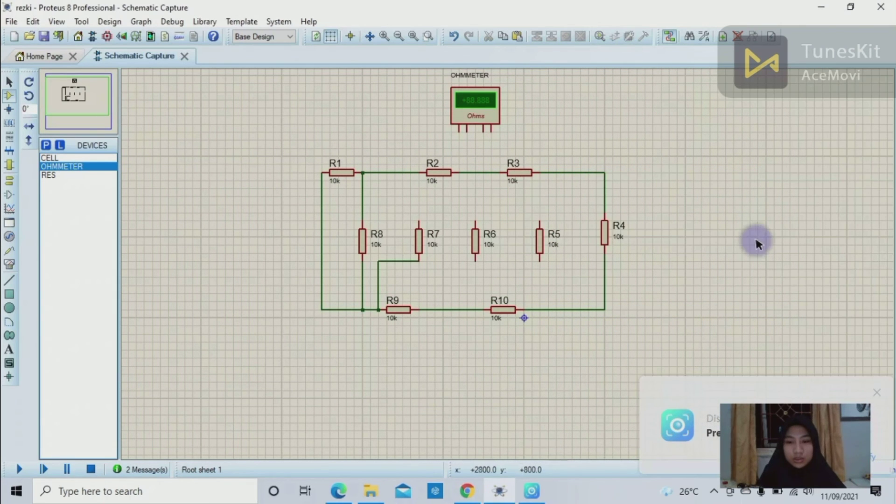
{"action": "left_click", "coordinate": [850, 7]}
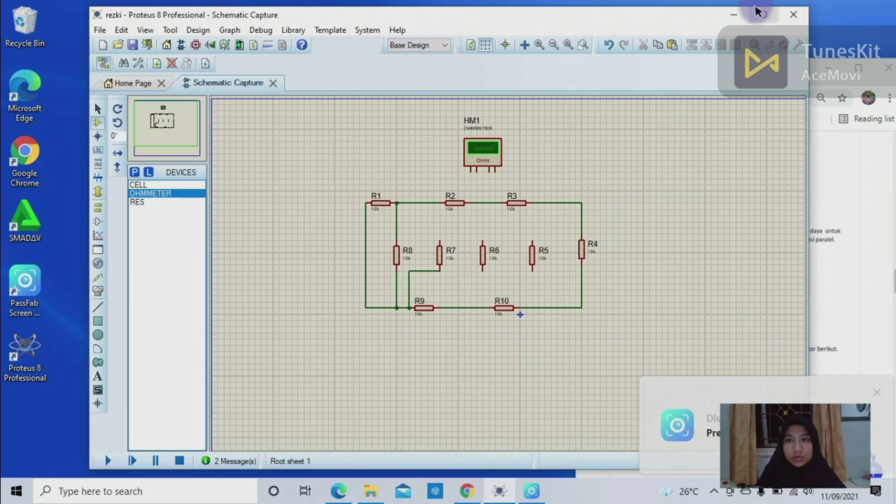
{"action": "left_click_drag", "start_coordinate": [705, 12], "coordinate": [451, 1]}
{"action": "left_click", "coordinate": [849, 9]}
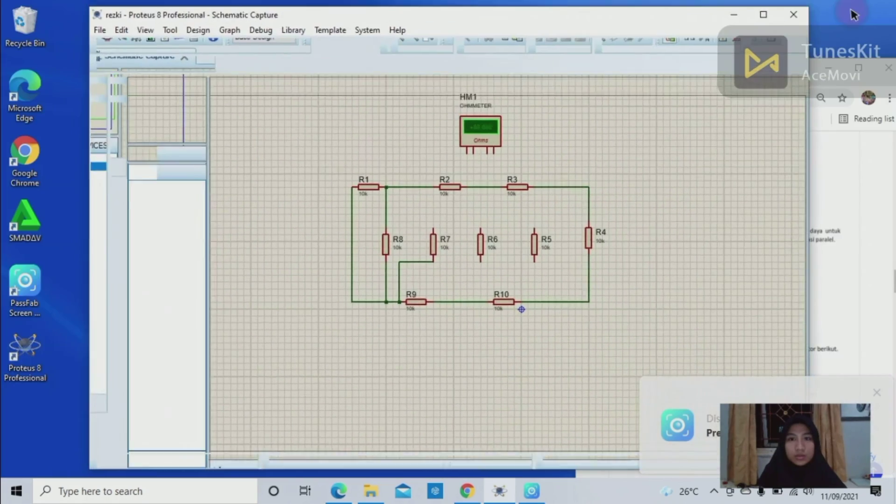
{"action": "left_click_drag", "start_coordinate": [631, 10], "coordinate": [418, 17]}
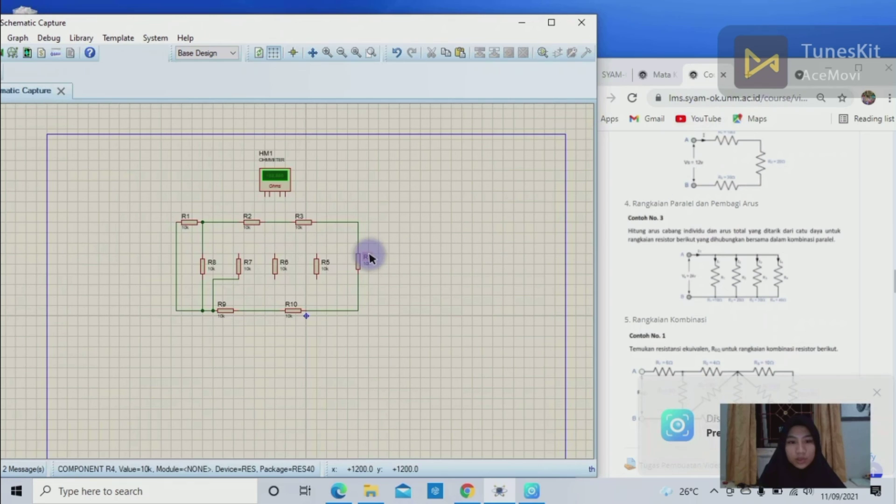
- Dismiss the notification covering the course page and bring the full Contoh No. 1 circuit diagram into view
{"action": "left_click", "coordinate": [876, 392]}
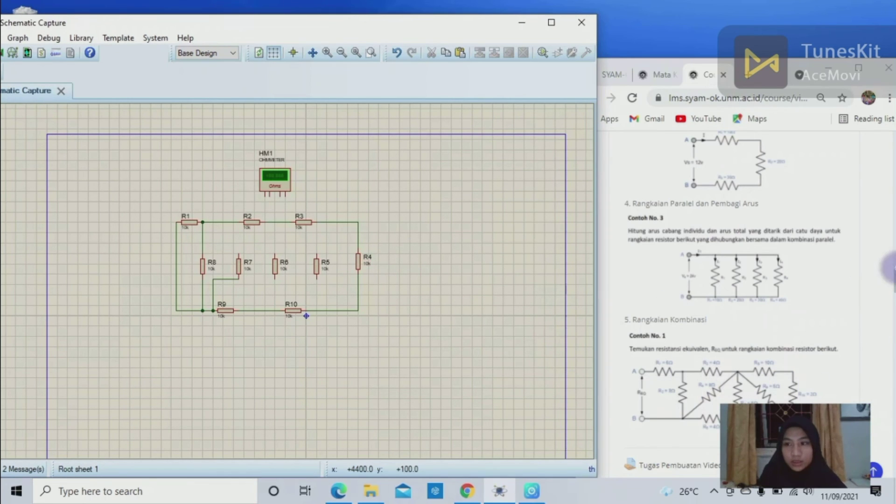
{"action": "left_click_drag", "start_coordinate": [893, 270], "coordinate": [893, 290]}
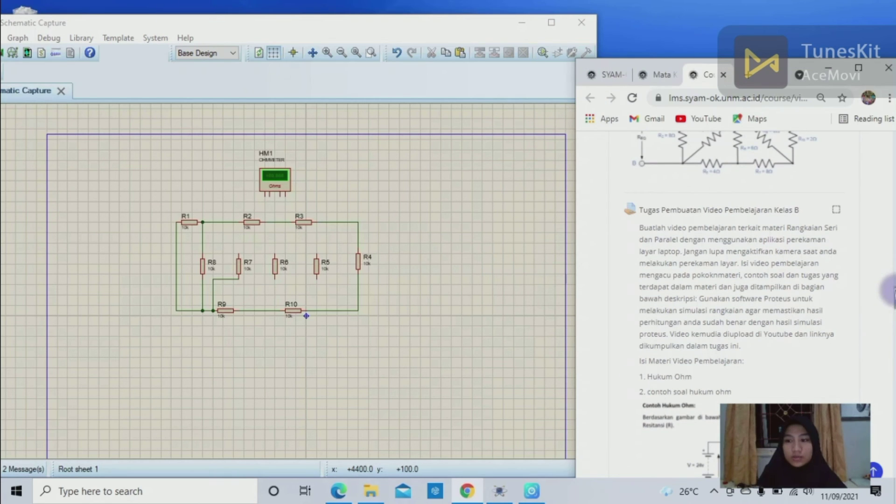
{"action": "scroll", "coordinate": [893, 290], "scroll_direction": "up", "scroll_amount": 1}
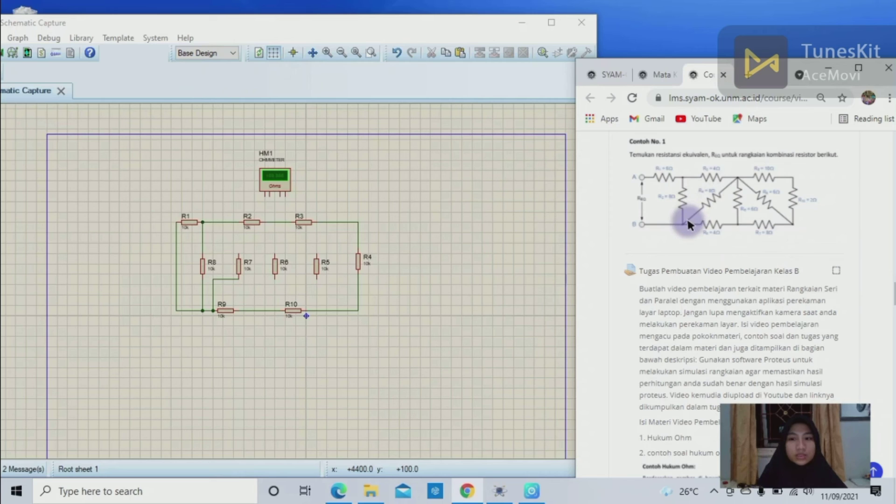
- Wire the upper terminals of R7, R6 and R5 to the R2–R3 wire, and R6's lower terminal to the R9–R10 wire
{"action": "left_click", "coordinate": [238, 250]}
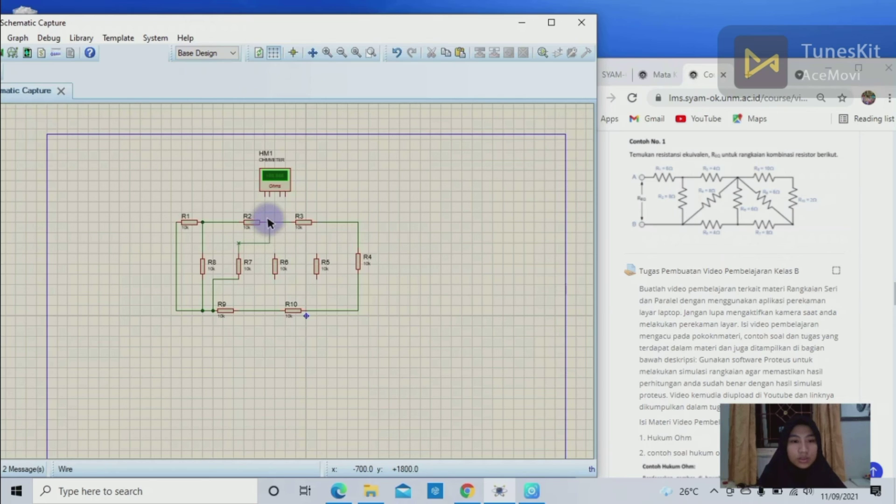
{"action": "left_click", "coordinate": [269, 221]}
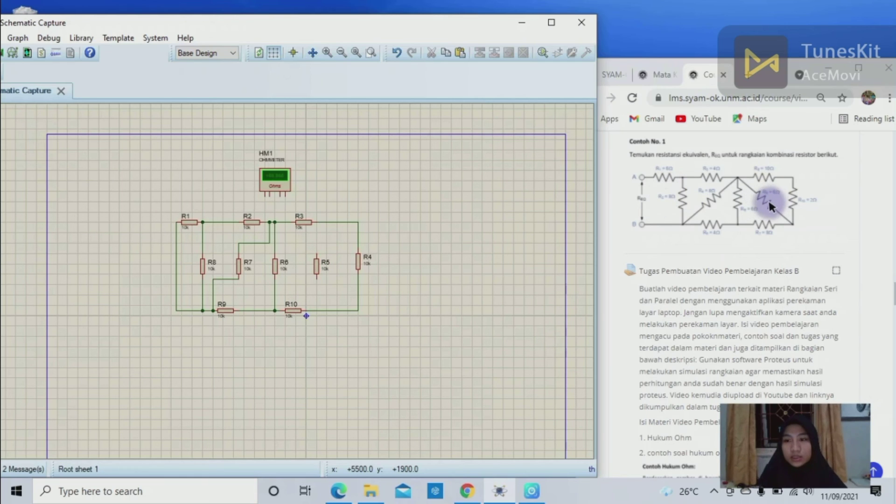
{"action": "left_click", "coordinate": [317, 257]}
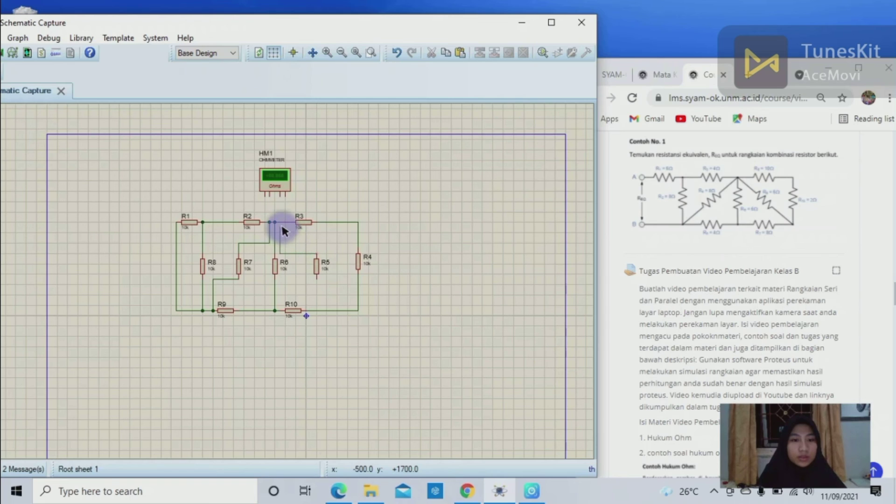
{"action": "left_click", "coordinate": [284, 222]}
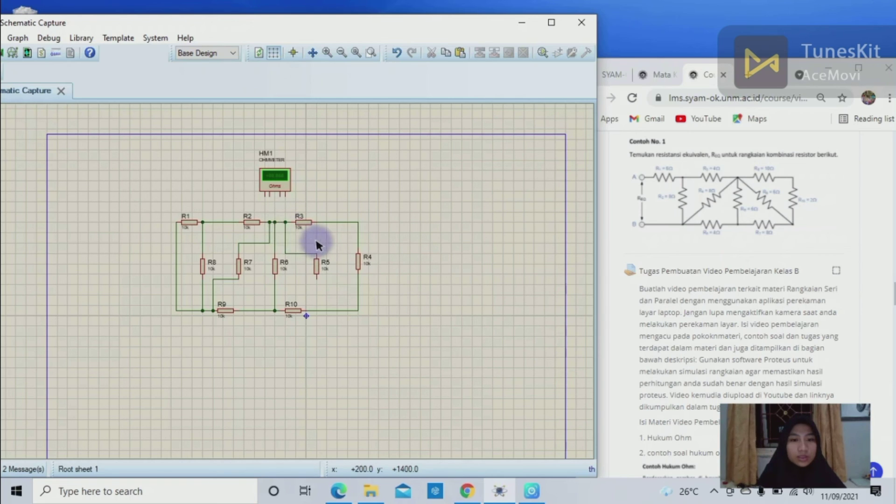
- Wire R5's lower terminal to the wire joining R10 and R4
{"action": "left_click", "coordinate": [316, 278]}
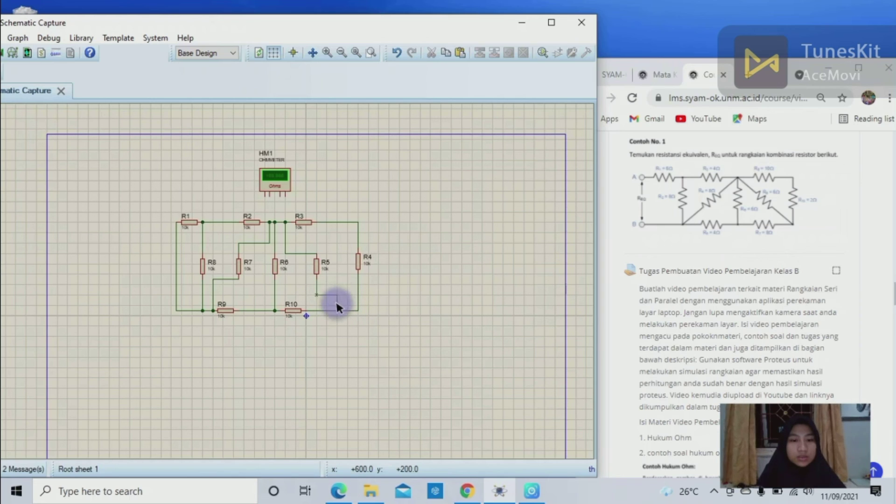
{"action": "left_click", "coordinate": [336, 308]}
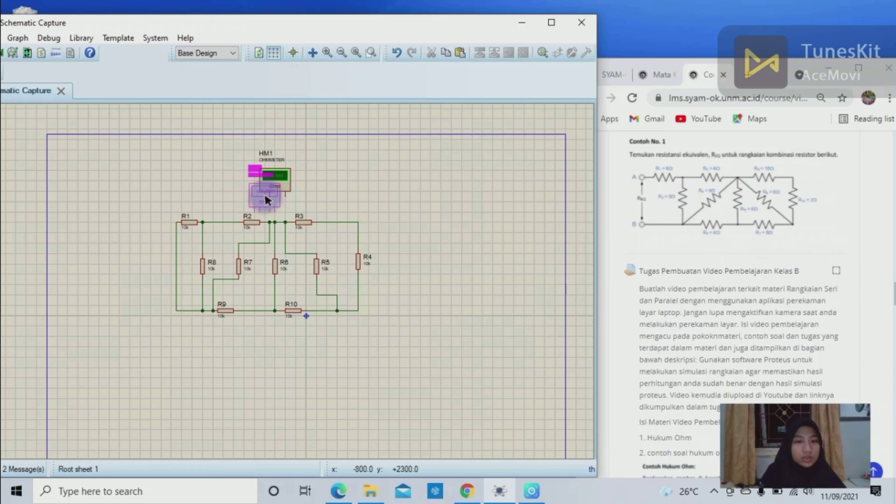
{"action": "left_click_drag", "start_coordinate": [264, 192], "coordinate": [235, 180]}
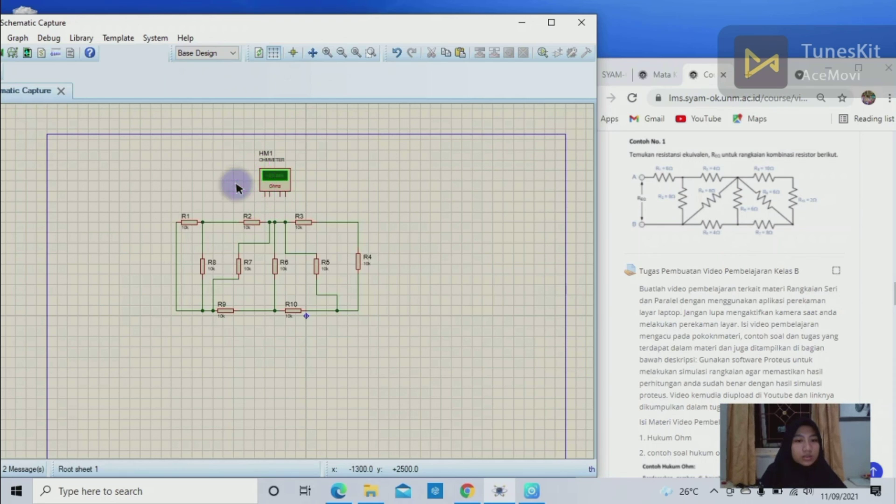
- Wire the ohmmeter's first two terminals to the wire at R1's left end, and its fourth terminal to the wire below R4
{"action": "left_click", "coordinate": [265, 196]}
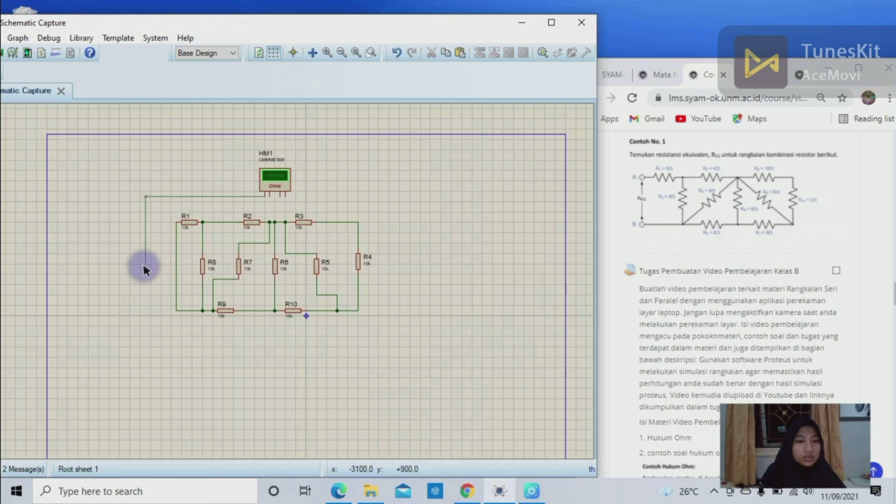
{"action": "left_click", "coordinate": [175, 269]}
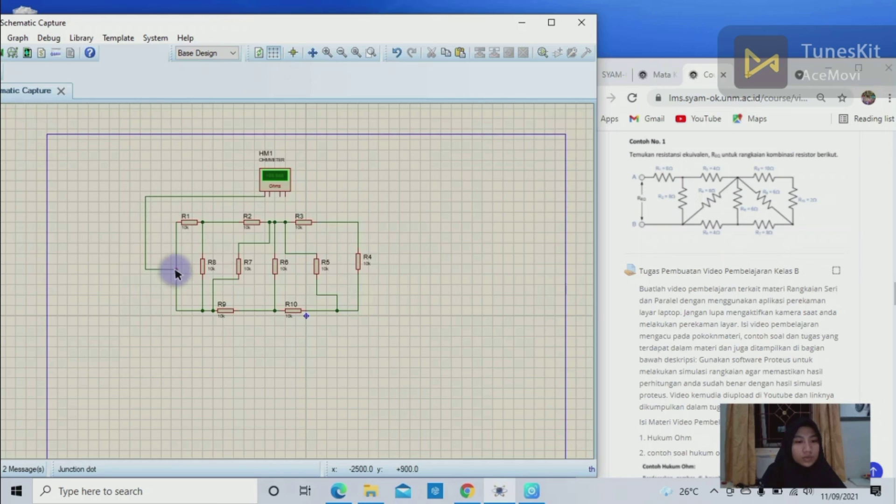
{"action": "left_click", "coordinate": [282, 195]}
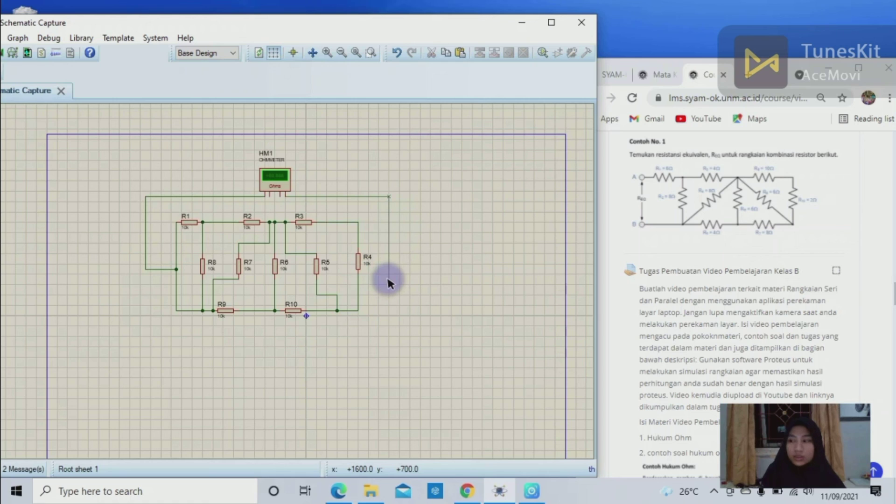
{"action": "left_click", "coordinate": [359, 278]}
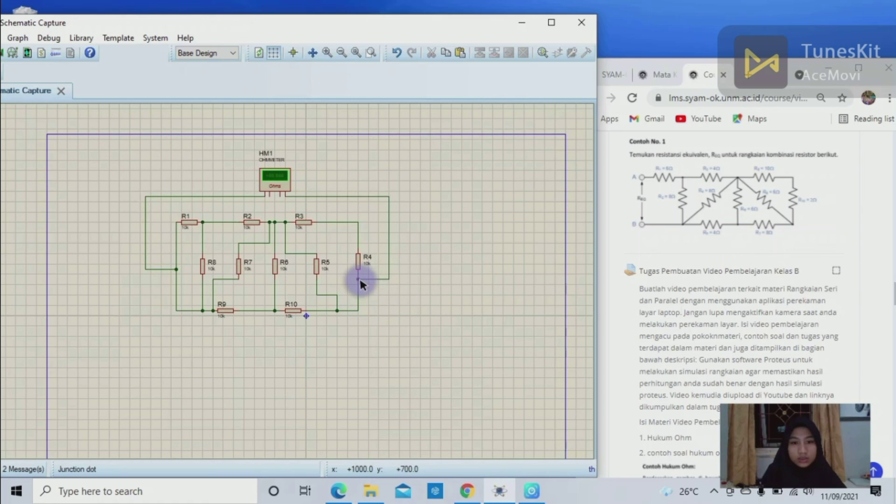
{"action": "left_click", "coordinate": [270, 197]}
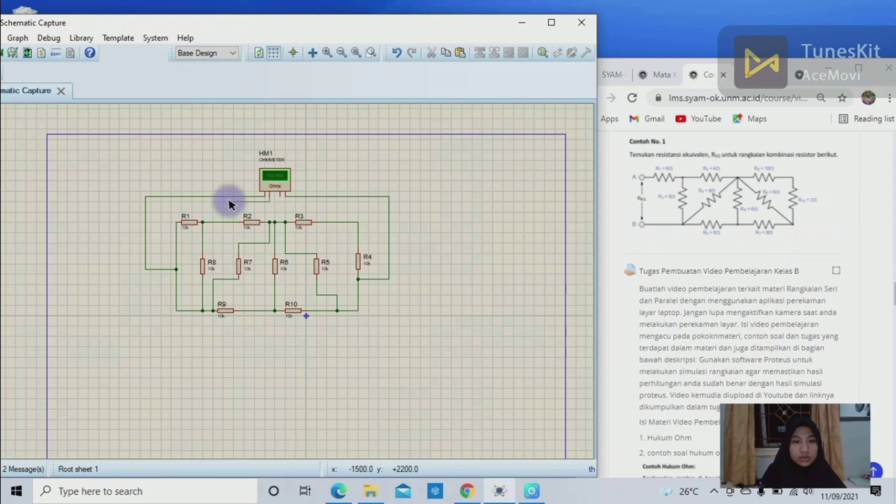
{"action": "left_click", "coordinate": [228, 196]}
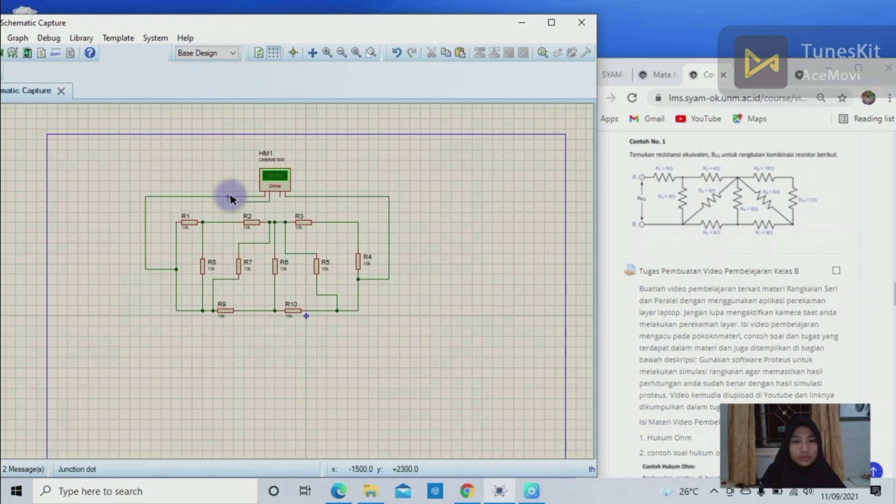
{"action": "left_click", "coordinate": [280, 192]}
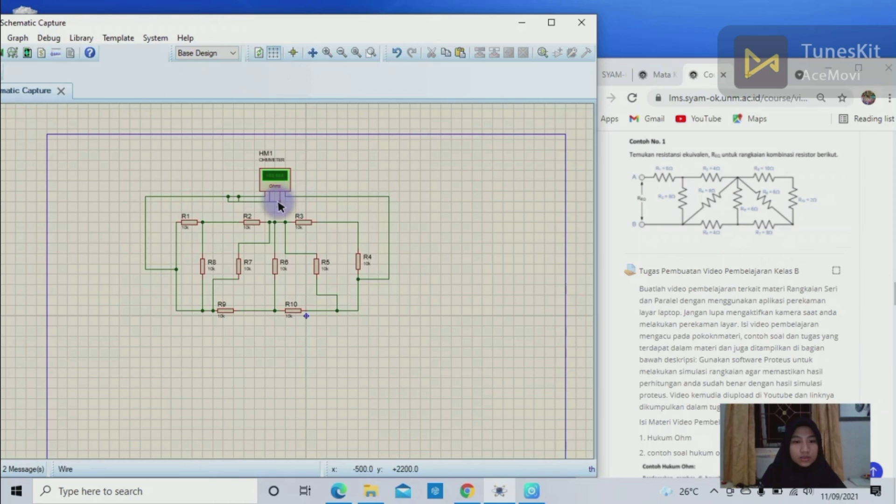
{"action": "right_click", "coordinate": [274, 198]}
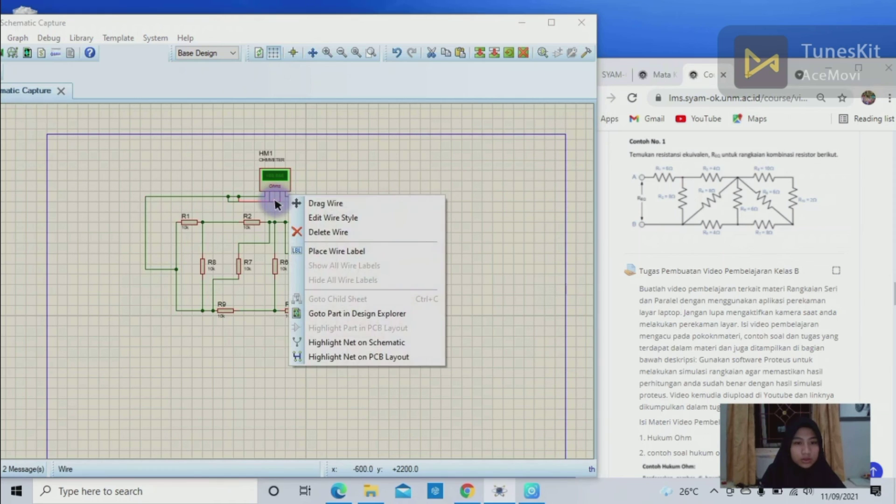
{"action": "left_click", "coordinate": [300, 232]}
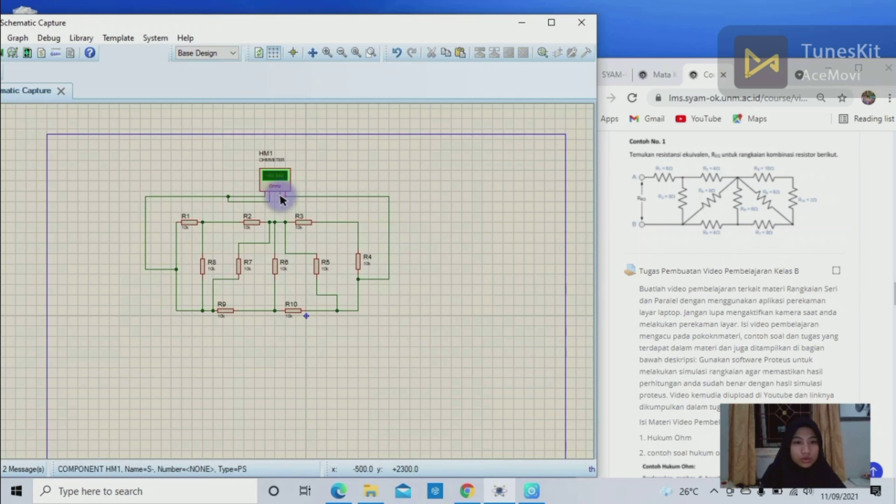
- Wire the ohmmeter's third terminal to the wire running from its fourth terminal to R4
{"action": "left_click", "coordinate": [310, 197]}
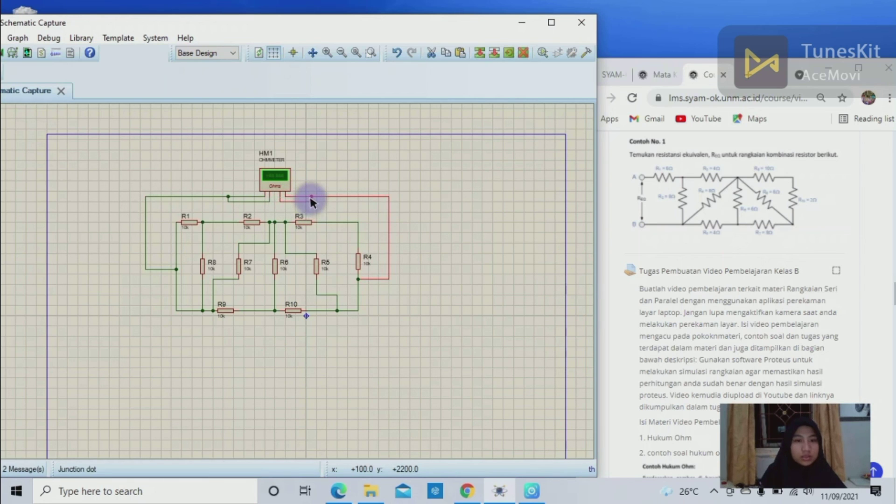
{"action": "left_click", "coordinate": [313, 189]}
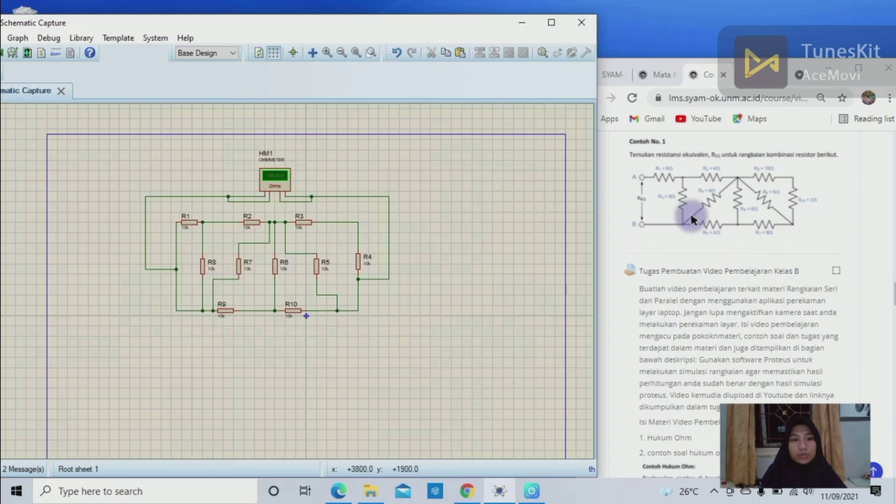
- Set the resistance of R1 to 5
{"action": "double_click", "coordinate": [191, 224]}
{"action": "left_click", "coordinate": [183, 167]}
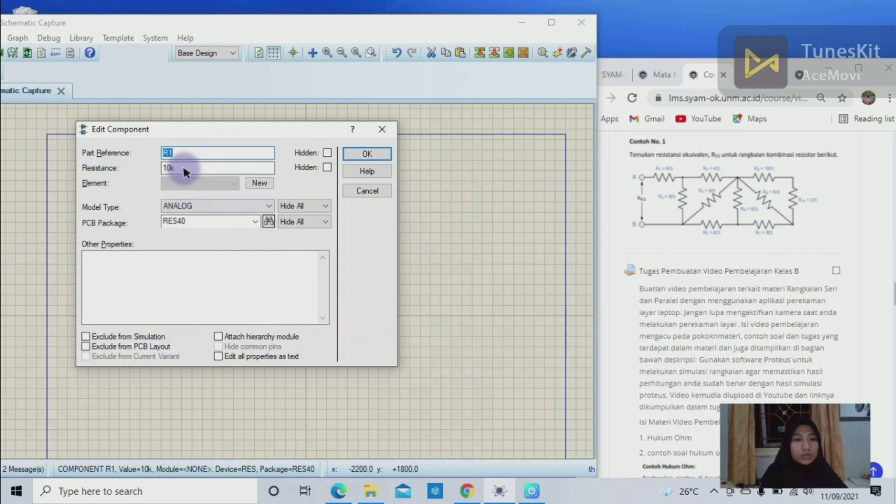
{"action": "key", "text": "BackSpace"}
{"action": "key", "text": "BackSpace"}
{"action": "key", "text": "BackSpace"}
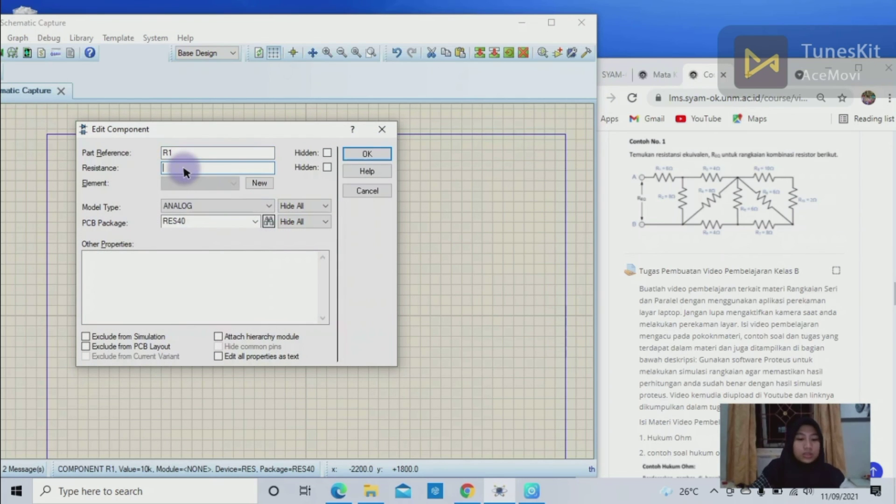
{"action": "type", "text": "5"}
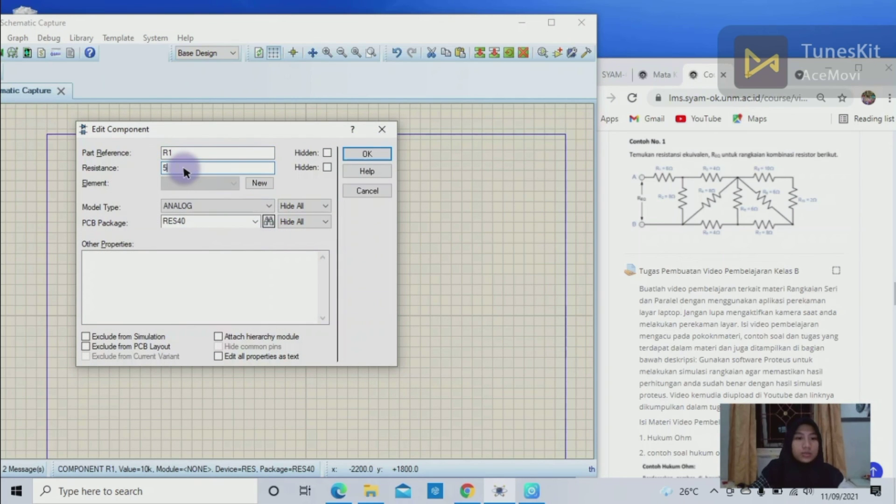
{"action": "left_click", "coordinate": [363, 154]}
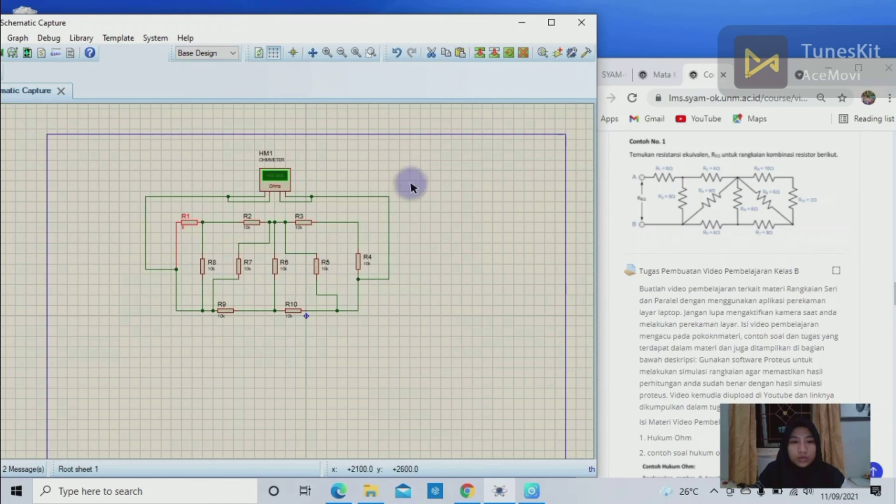
- Set the resistance of R2 to 4
{"action": "double_click", "coordinate": [255, 221]}
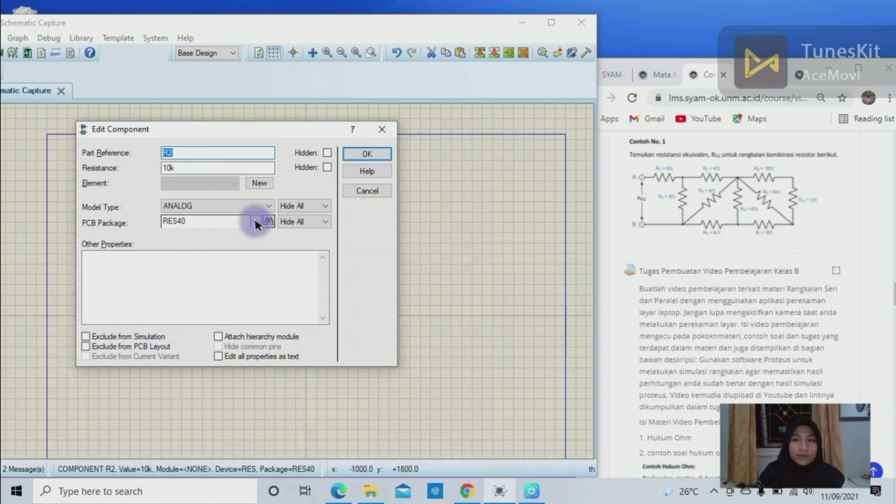
{"action": "double_click", "coordinate": [177, 166]}
{"action": "key", "text": "BackSpace"}
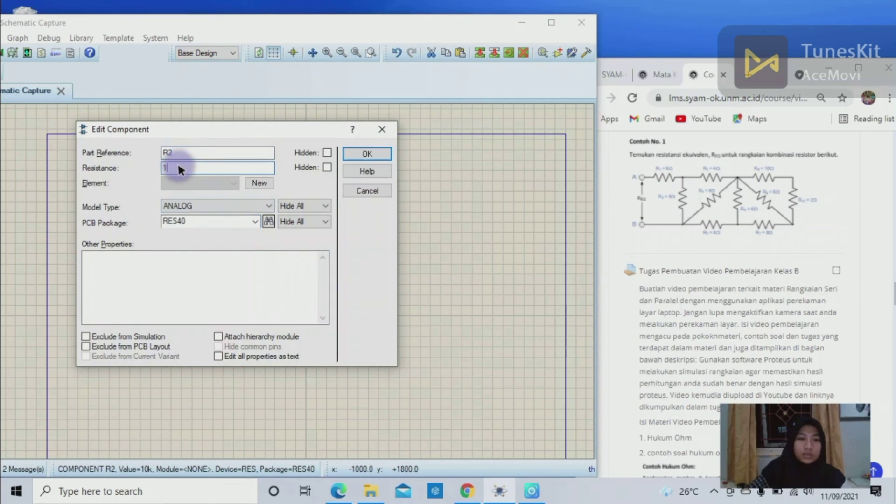
{"action": "type", "text": "4"}
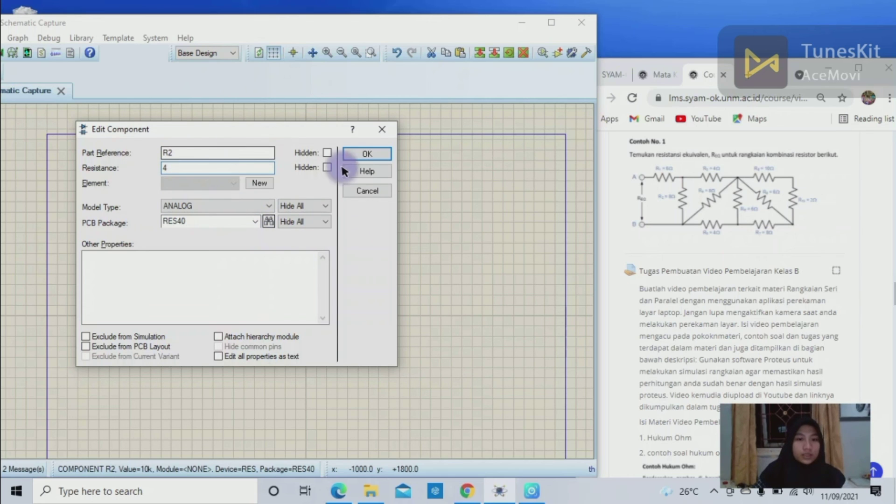
{"action": "left_click", "coordinate": [355, 155]}
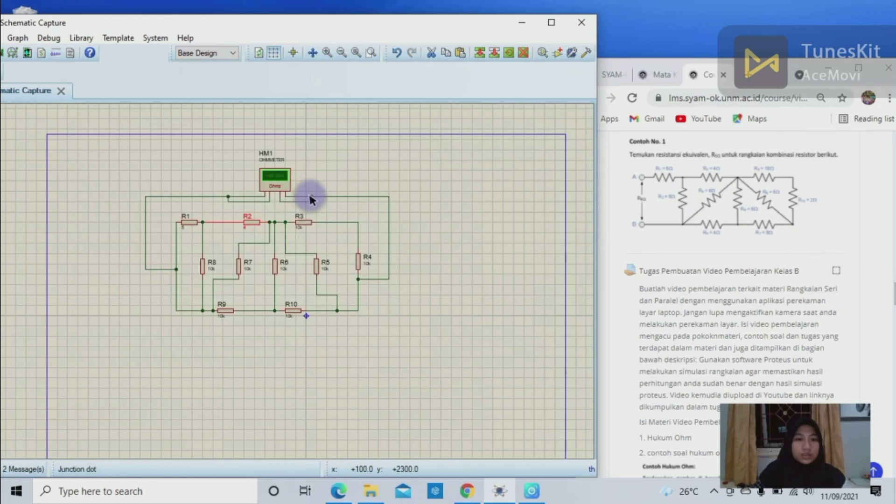
- Set the resistance of R3 to 10
{"action": "double_click", "coordinate": [309, 218]}
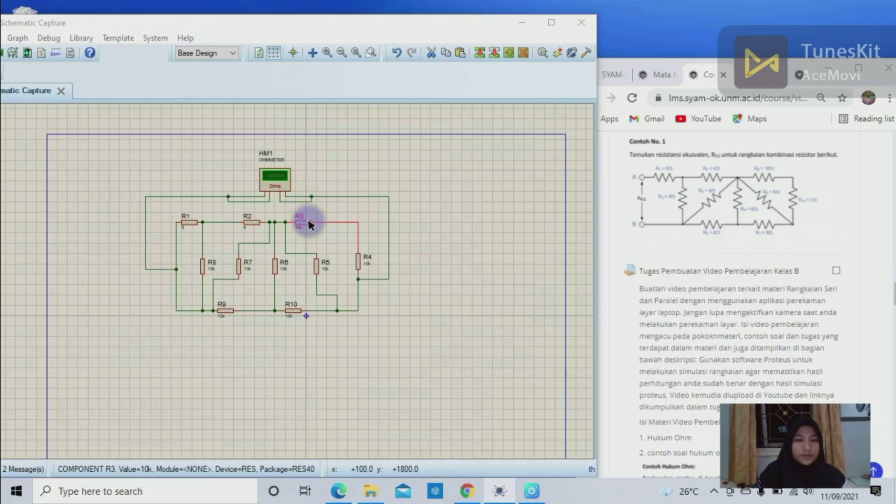
{"action": "key", "text": "BackSpace"}
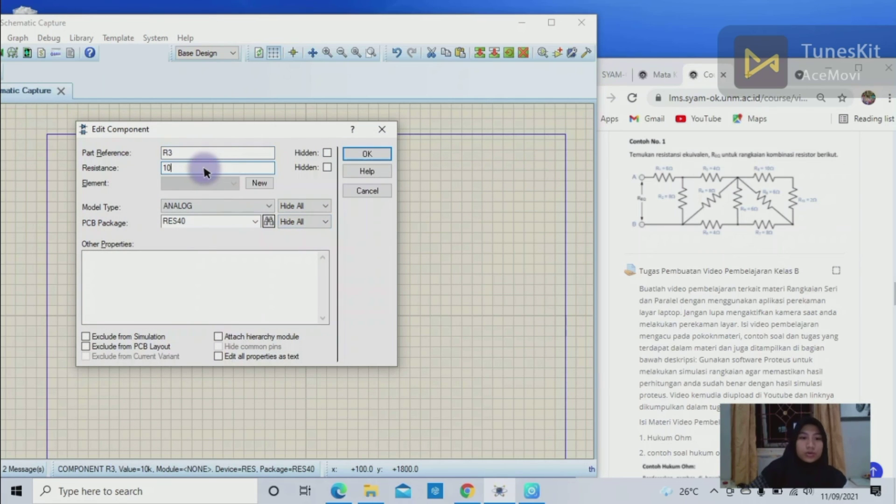
{"action": "left_click", "coordinate": [379, 151]}
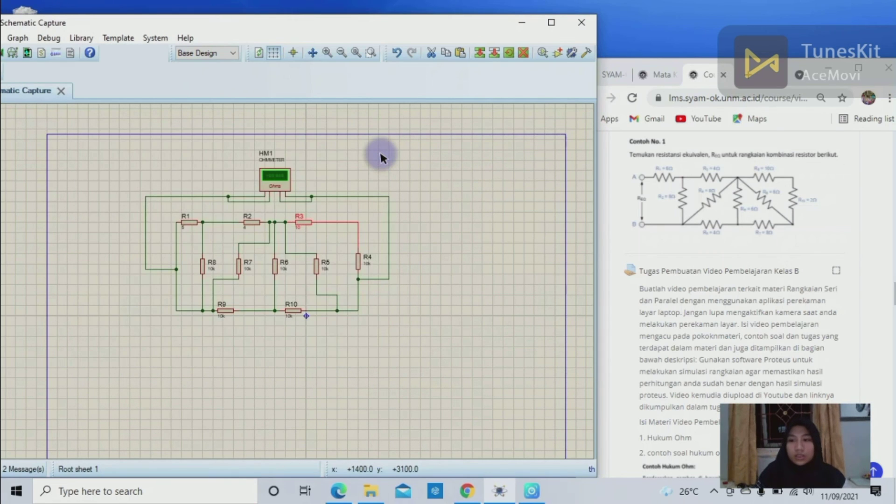
- Set the resistance of R4 to 2
{"action": "left_click", "coordinate": [364, 266]}
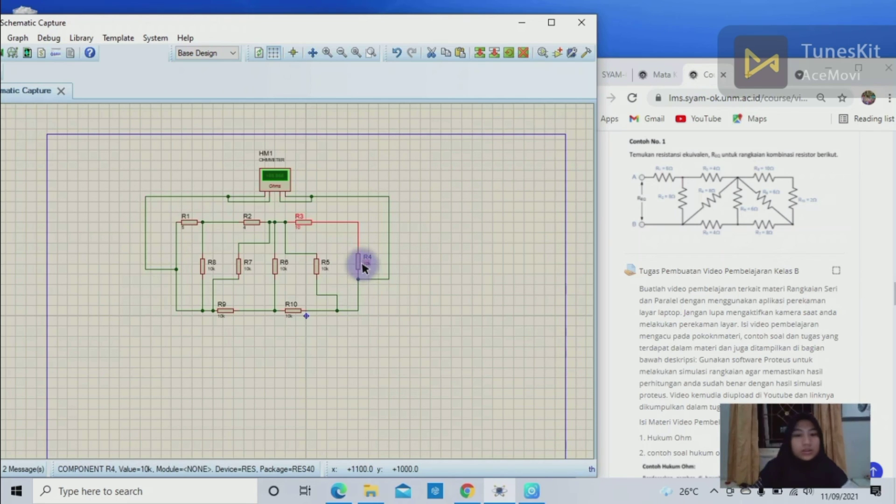
{"action": "double_click", "coordinate": [358, 260]}
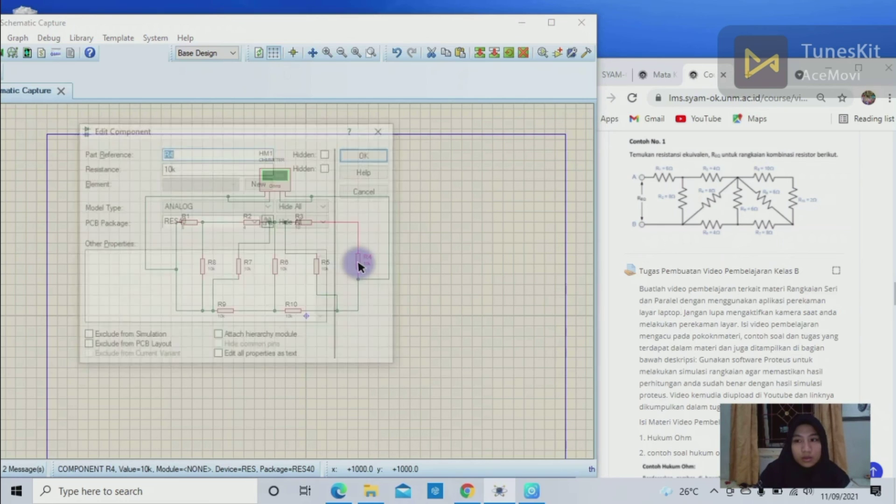
{"action": "left_click", "coordinate": [238, 167]}
{"action": "key", "text": "BackSpace"}
{"action": "key", "text": "BackSpace"}
{"action": "key", "text": "BackSpace"}
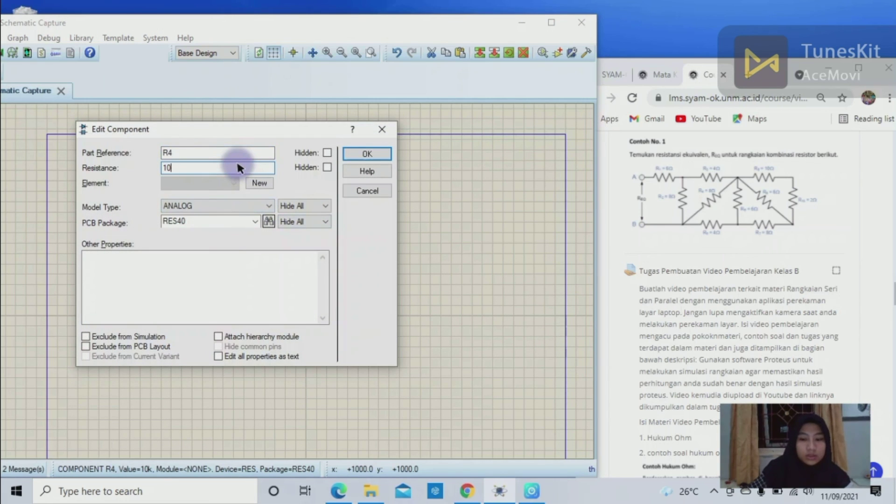
{"action": "type", "text": "2"}
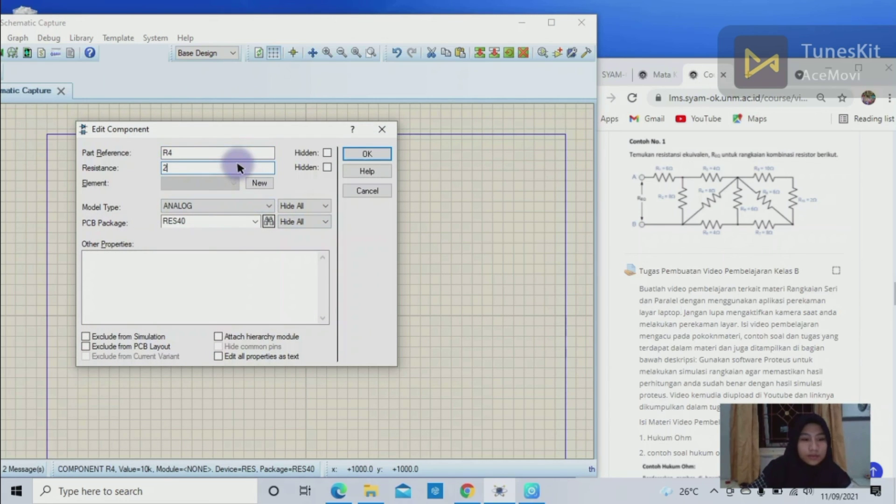
{"action": "left_click", "coordinate": [352, 149]}
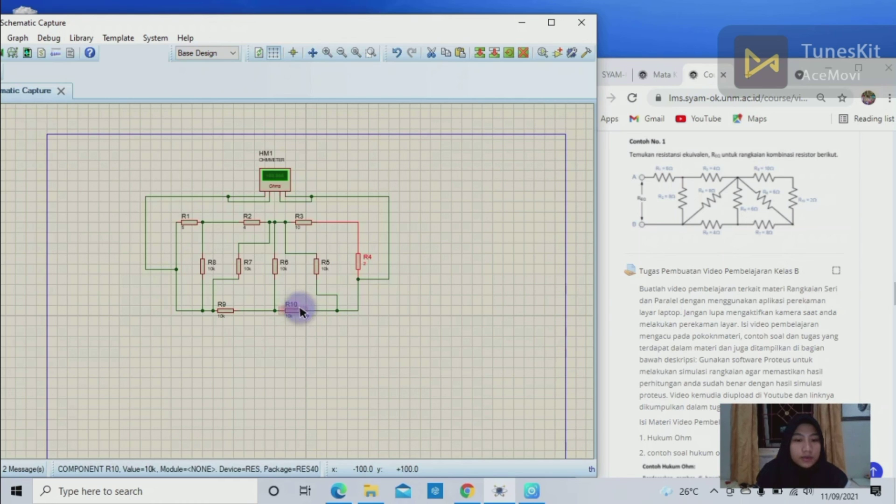
- Set the resistance of R10 to 8
{"action": "double_click", "coordinate": [295, 308]}
{"action": "double_click", "coordinate": [189, 158]}
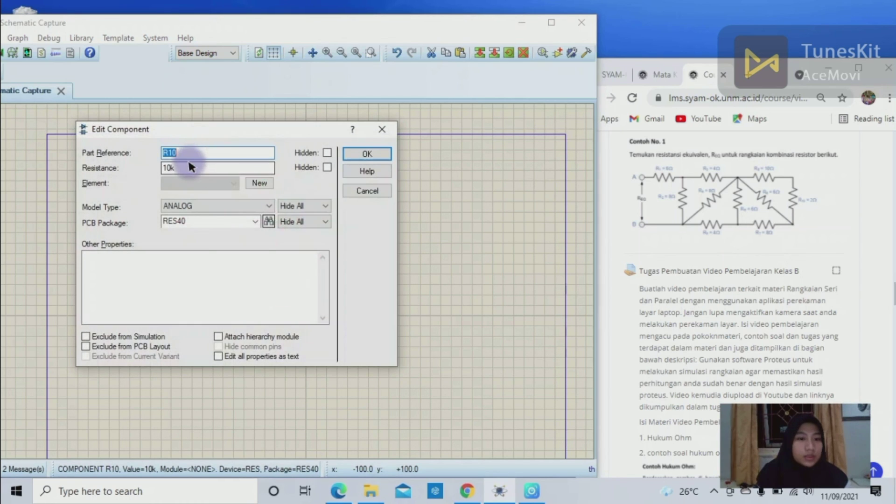
{"action": "type", "text": "1"}
{"action": "type", "text": "8"}
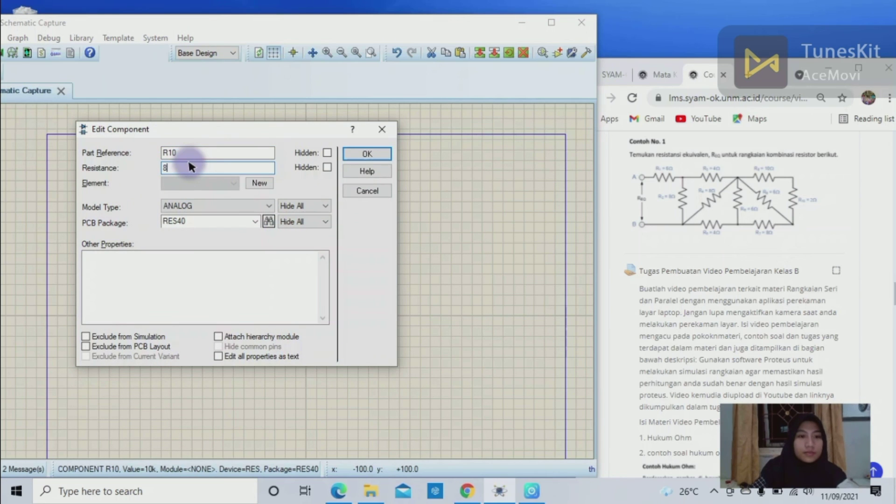
{"action": "left_click", "coordinate": [356, 156]}
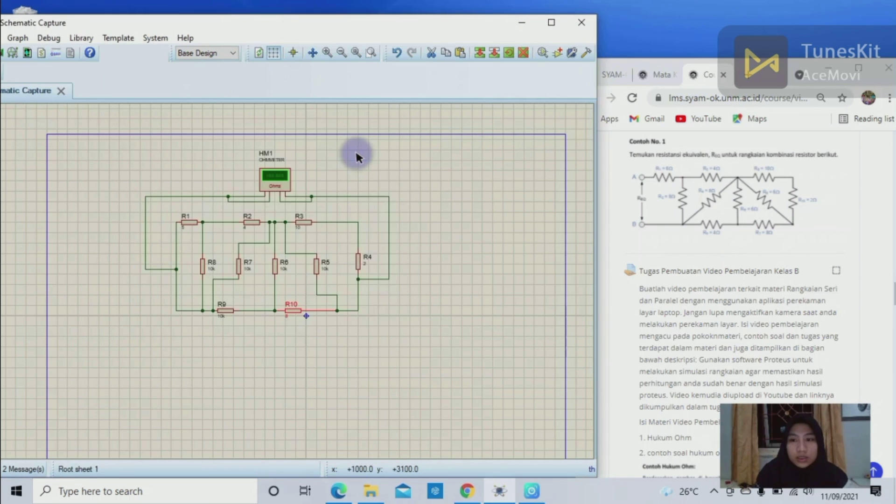
{"action": "double_click", "coordinate": [225, 304]}
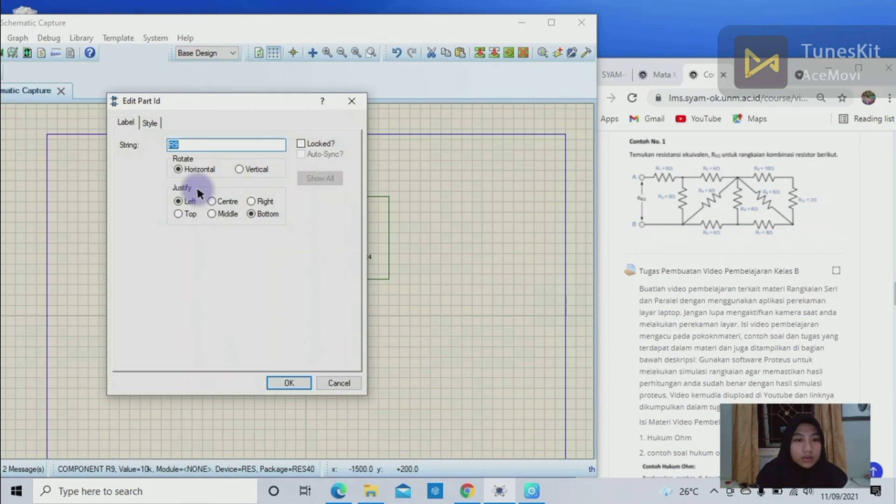
{"action": "left_click", "coordinate": [352, 100]}
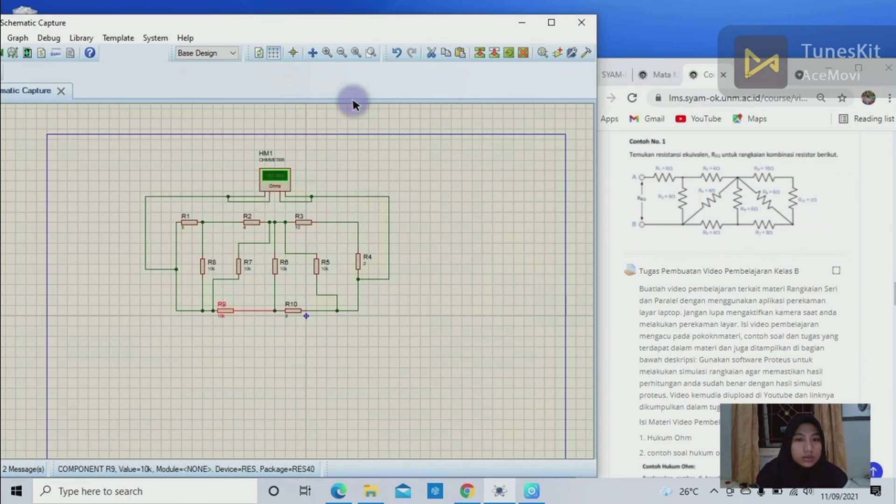
{"action": "left_click", "coordinate": [232, 314]}
{"action": "left_click", "coordinate": [230, 311]}
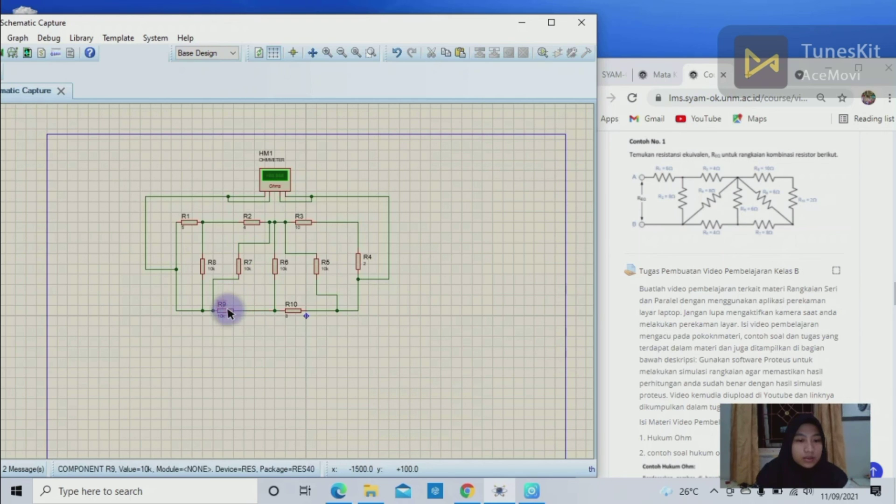
{"action": "left_click", "coordinate": [227, 309]}
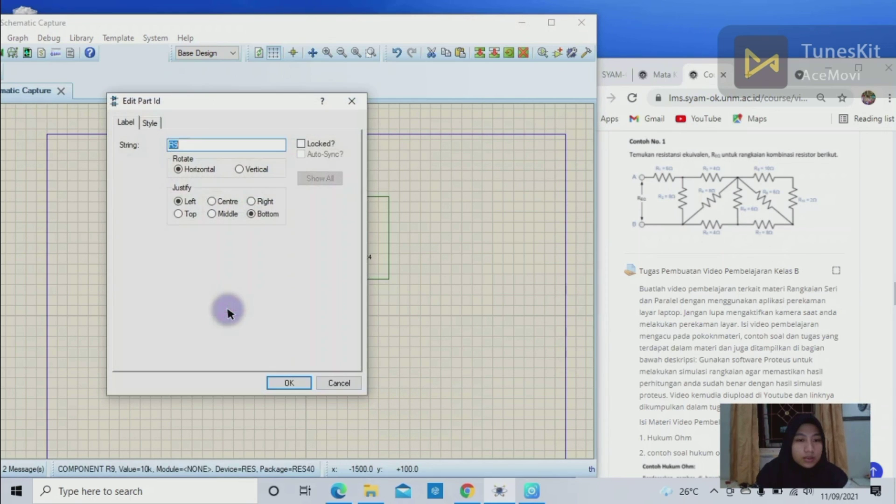
{"action": "left_click", "coordinate": [351, 101]}
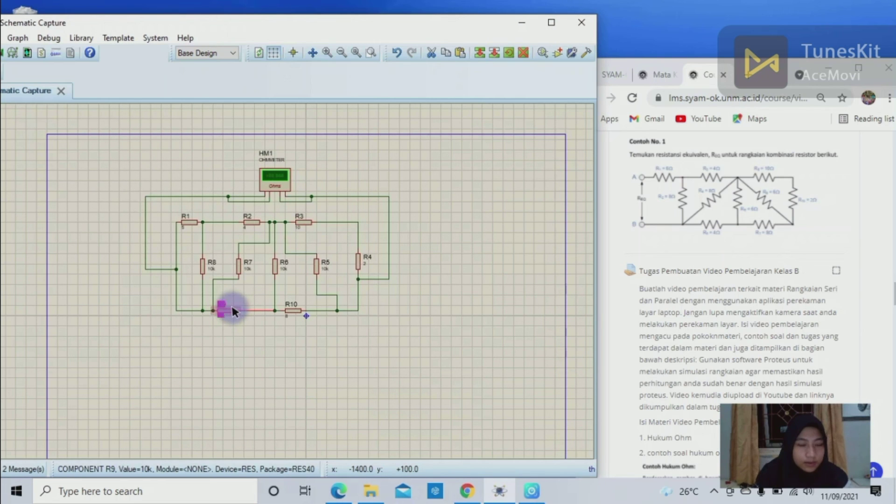
- Set the resistance of R9 to 4
{"action": "double_click", "coordinate": [231, 312]}
{"action": "left_click", "coordinate": [190, 169]}
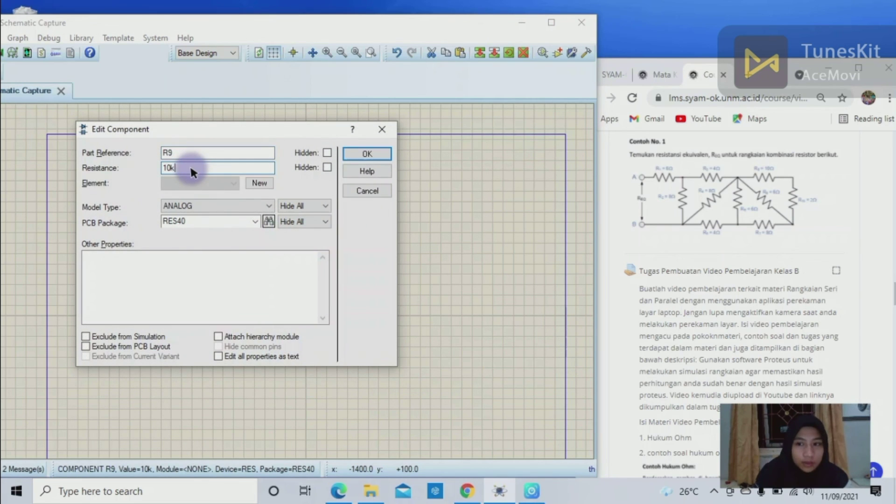
{"action": "key", "text": "BackSpace"}
{"action": "key", "text": "BackSpace"}
{"action": "key", "text": "BackSpace"}
{"action": "type", "text": "4"}
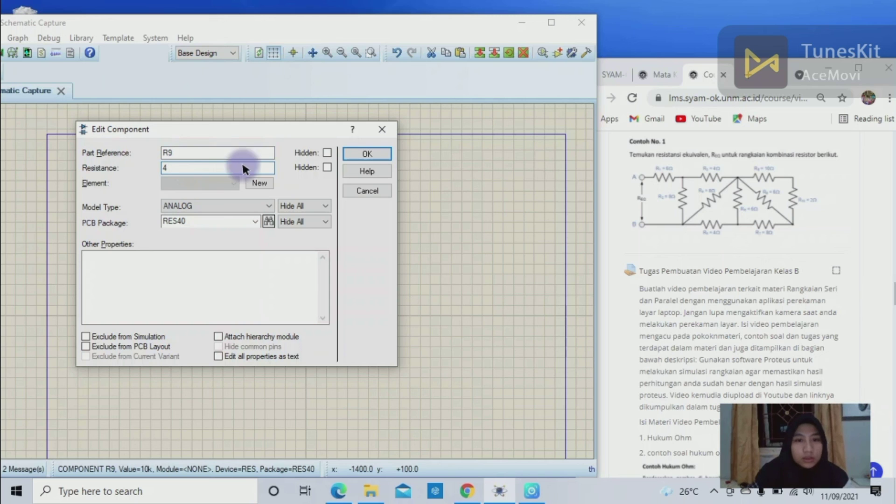
{"action": "left_click", "coordinate": [362, 152]}
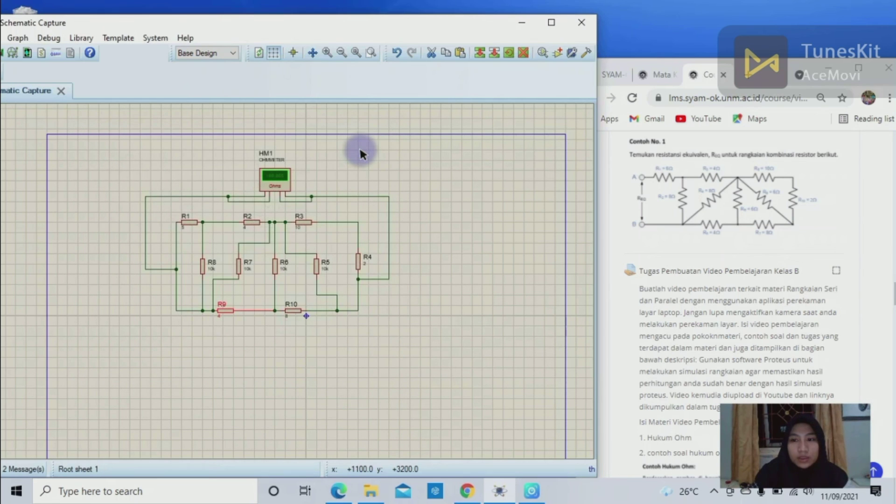
- Set the resistance of R8 to 8
{"action": "left_click", "coordinate": [197, 264]}
{"action": "left_click", "coordinate": [199, 267]}
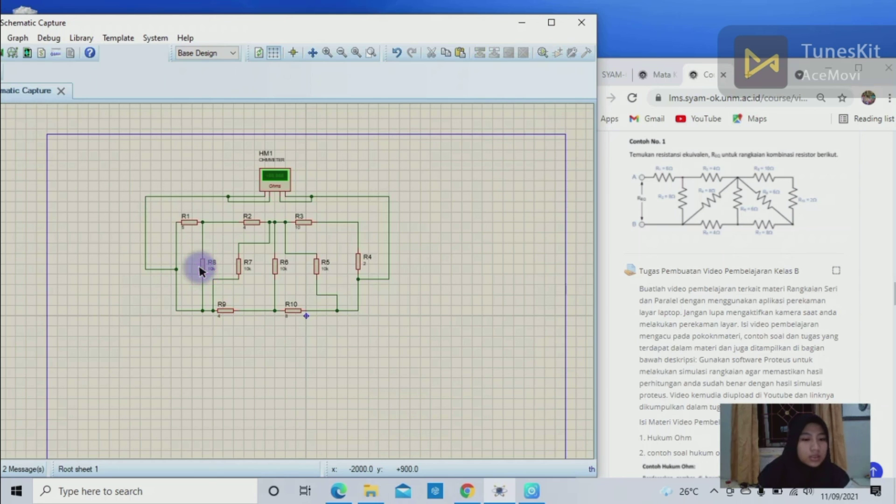
{"action": "double_click", "coordinate": [201, 269]}
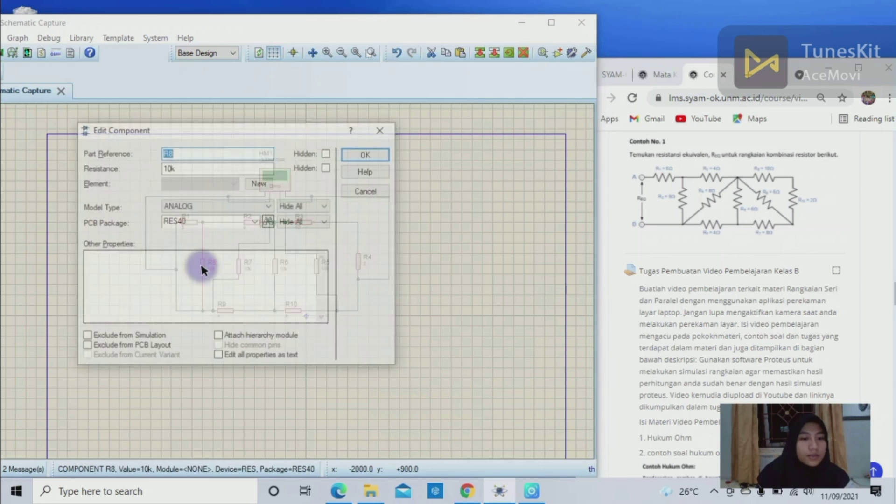
{"action": "left_click", "coordinate": [176, 167]}
{"action": "key", "text": "BackSpace"}
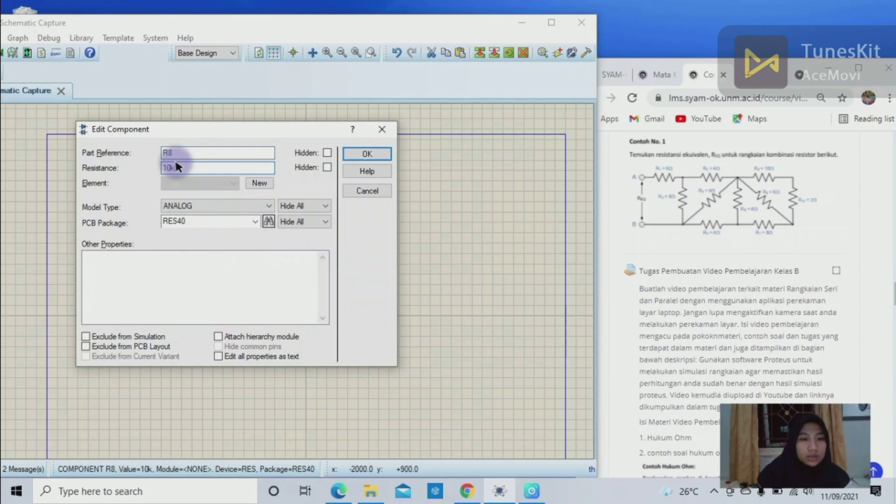
{"action": "type", "text": "8"}
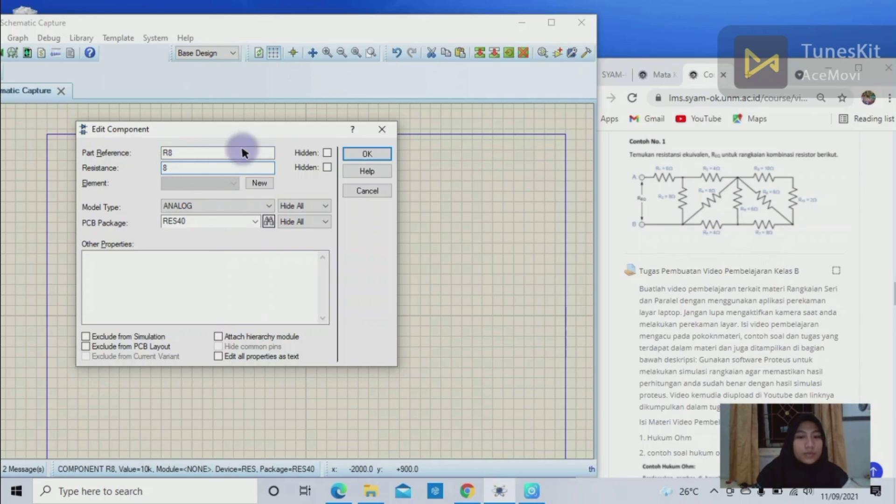
{"action": "left_click", "coordinate": [356, 154]}
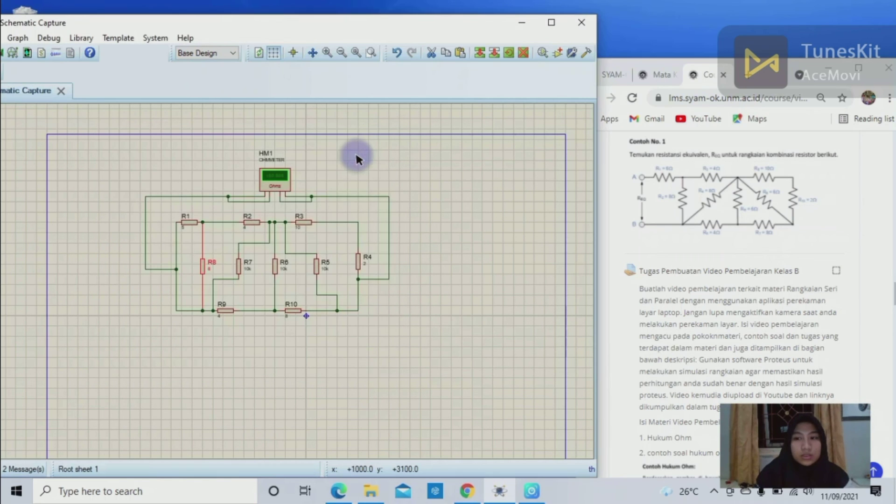
- Set the resistance of R7 to 8
{"action": "double_click", "coordinate": [238, 265]}
{"action": "left_click", "coordinate": [190, 168]}
{"action": "key", "text": "BackSpace"}
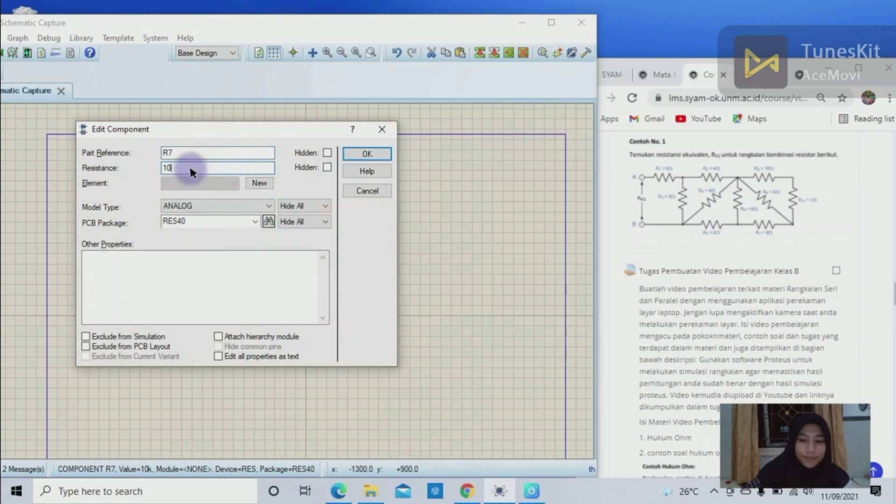
{"action": "type", "text": "8"}
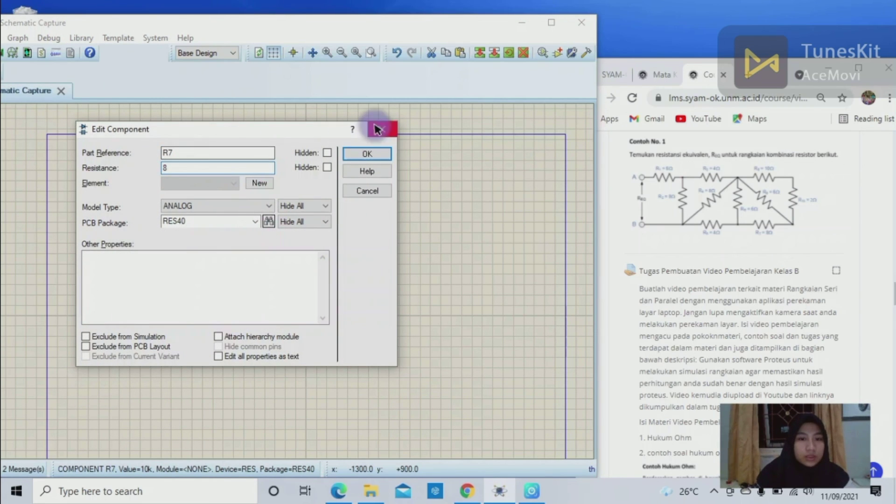
{"action": "left_click", "coordinate": [374, 150]}
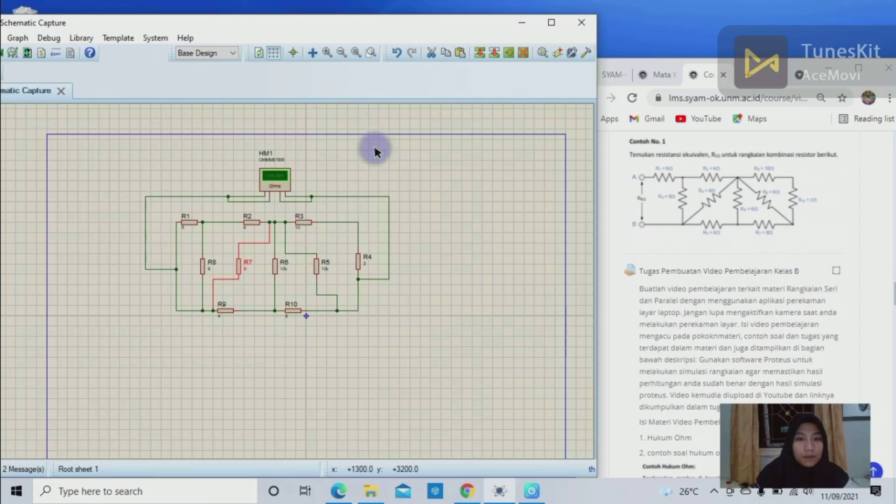
- Set the resistance of R6 to 6
{"action": "double_click", "coordinate": [275, 271]}
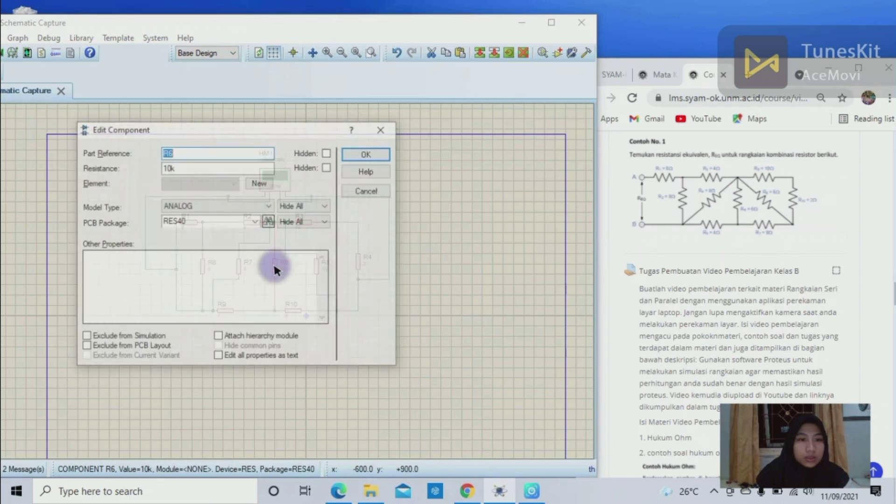
{"action": "left_click", "coordinate": [187, 166]}
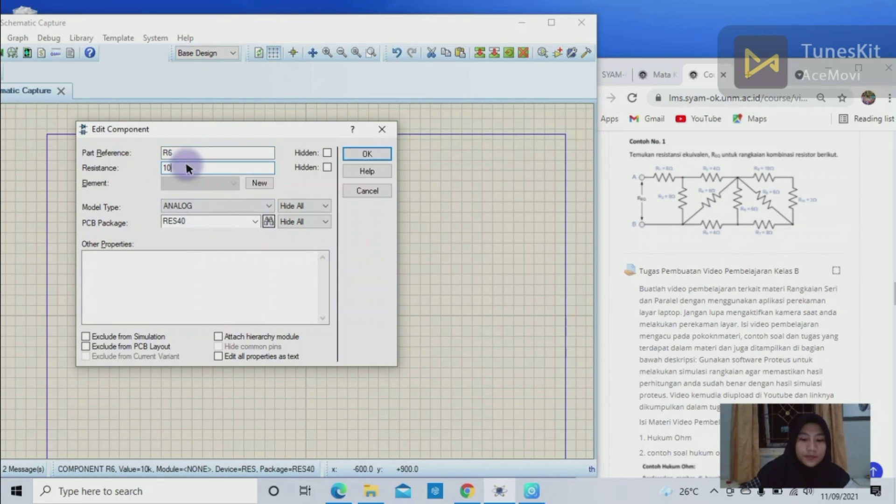
{"action": "left_click", "coordinate": [367, 154]}
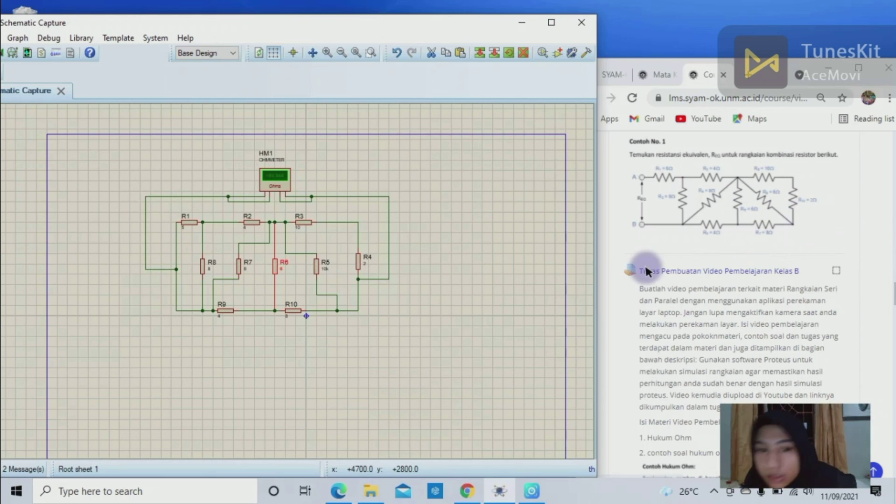
- Set the resistance of R5 to 6
{"action": "double_click", "coordinate": [315, 267]}
{"action": "left_click", "coordinate": [225, 168]}
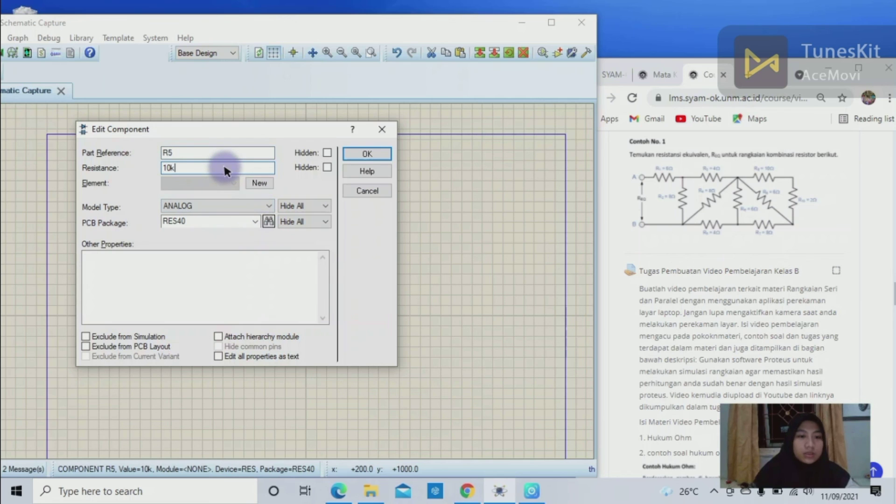
{"action": "key", "text": "BackSpace"}
{"action": "key", "text": "BackSpace"}
{"action": "key", "text": "BackSpace"}
{"action": "type", "text": "6"}
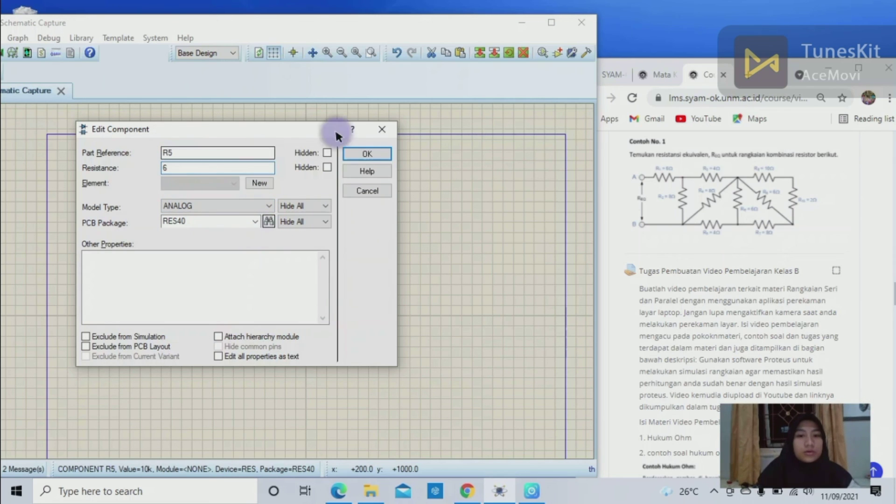
{"action": "left_click", "coordinate": [347, 149]}
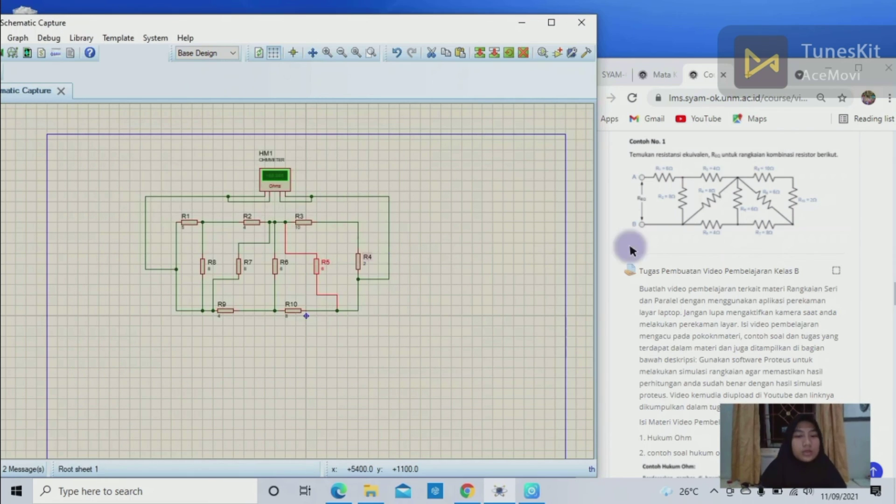
- Minimize the browser, maximize the schematic window, and enlarge the whole resistor circuit with its ohmmeter in view
{"action": "left_click", "coordinate": [829, 68]}
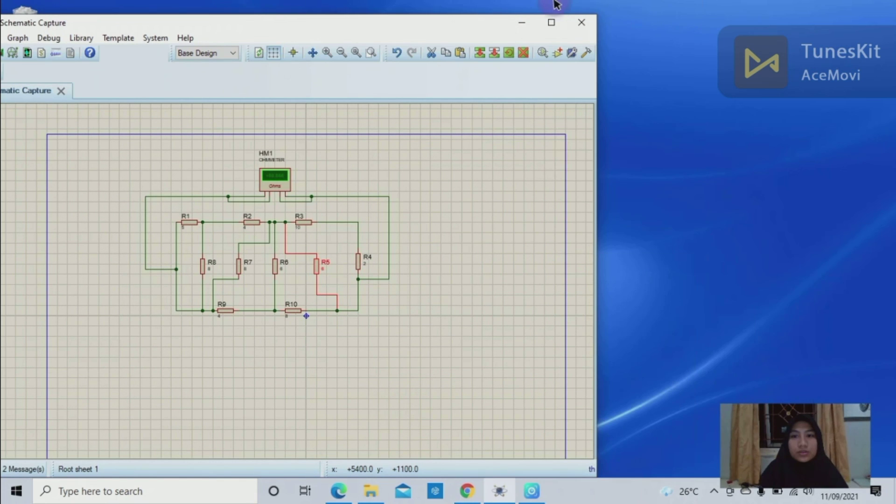
{"action": "left_click", "coordinate": [549, 16]}
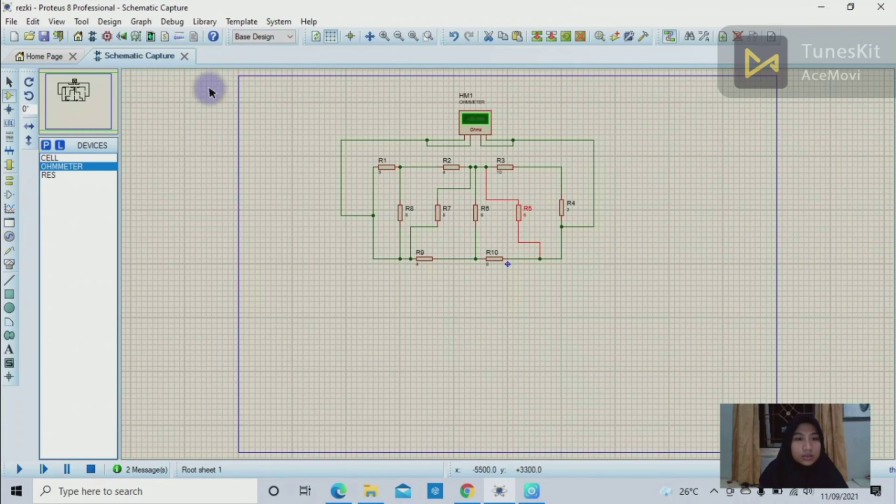
{"action": "left_click", "coordinate": [386, 36]}
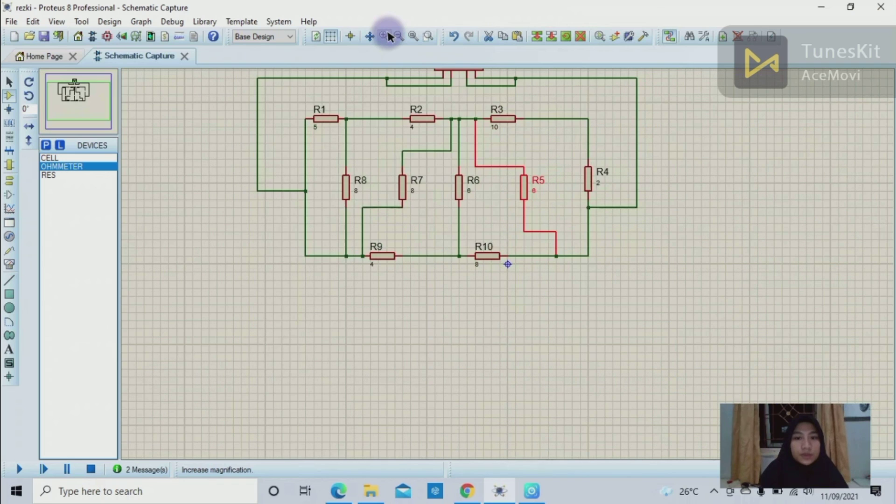
{"action": "left_click_drag", "start_coordinate": [98, 92], "coordinate": [72, 97]}
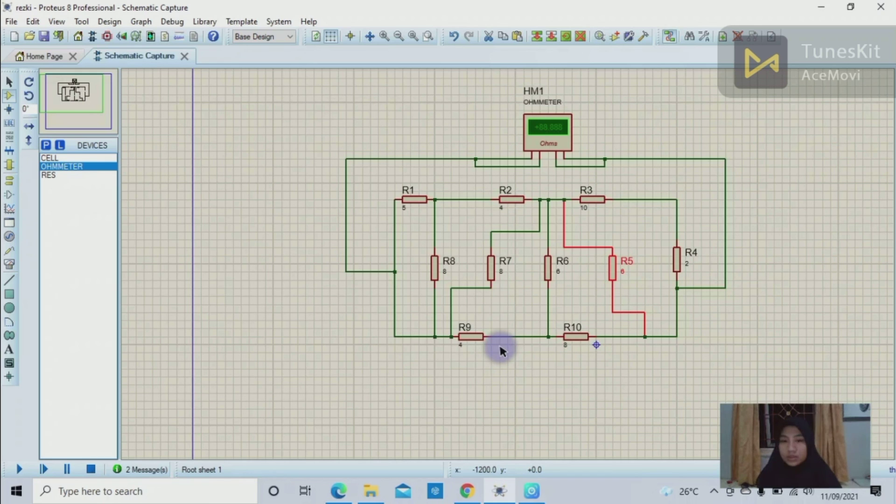
{"action": "left_click", "coordinate": [541, 495]}
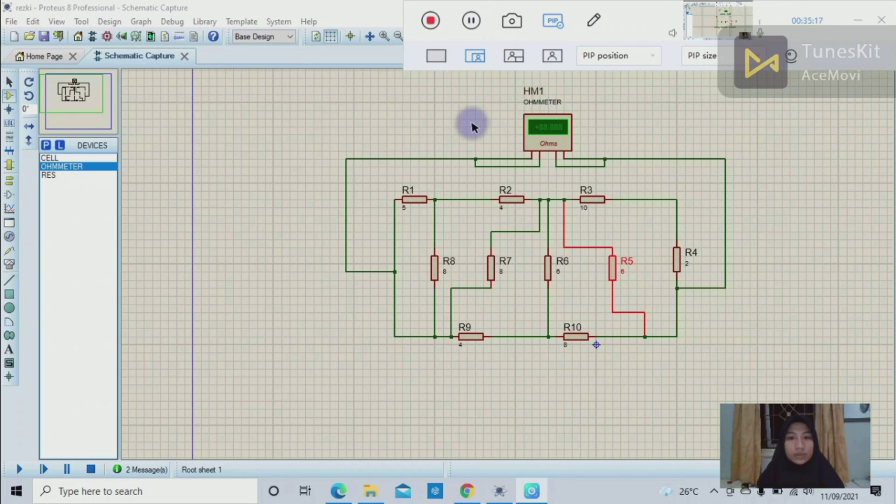
{"action": "left_click", "coordinate": [849, 19]}
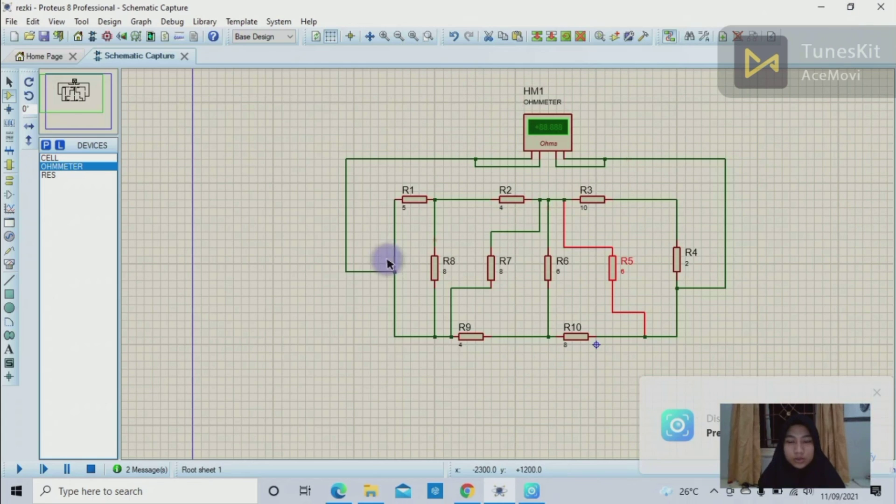
- Deselect R5 and start the simulation of the resistor circuit with the ohmmeter connected
{"action": "left_click", "coordinate": [357, 282]}
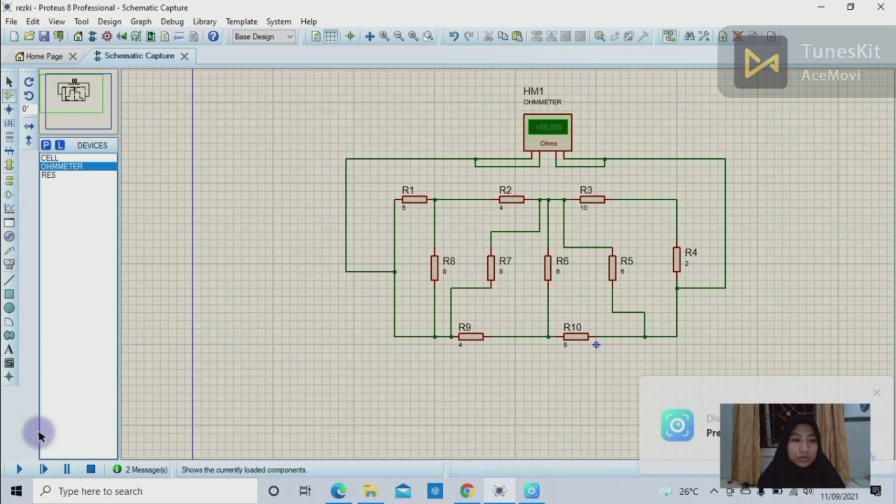
{"action": "left_click", "coordinate": [26, 467]}
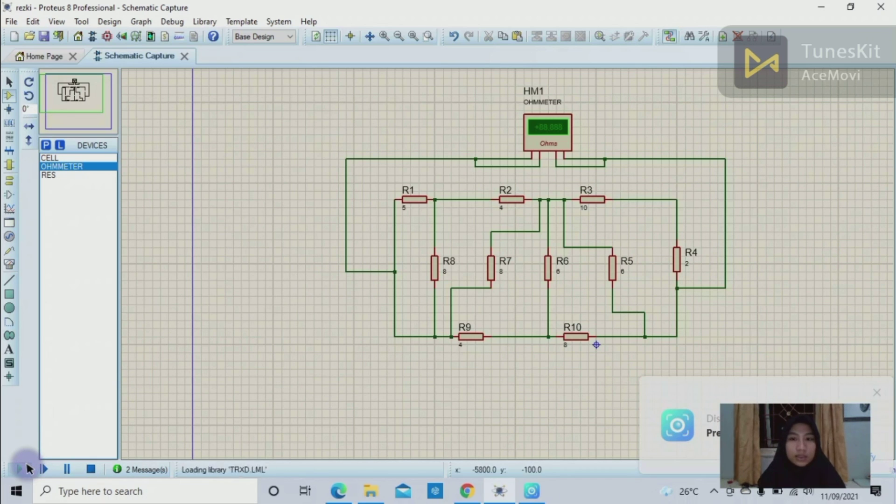